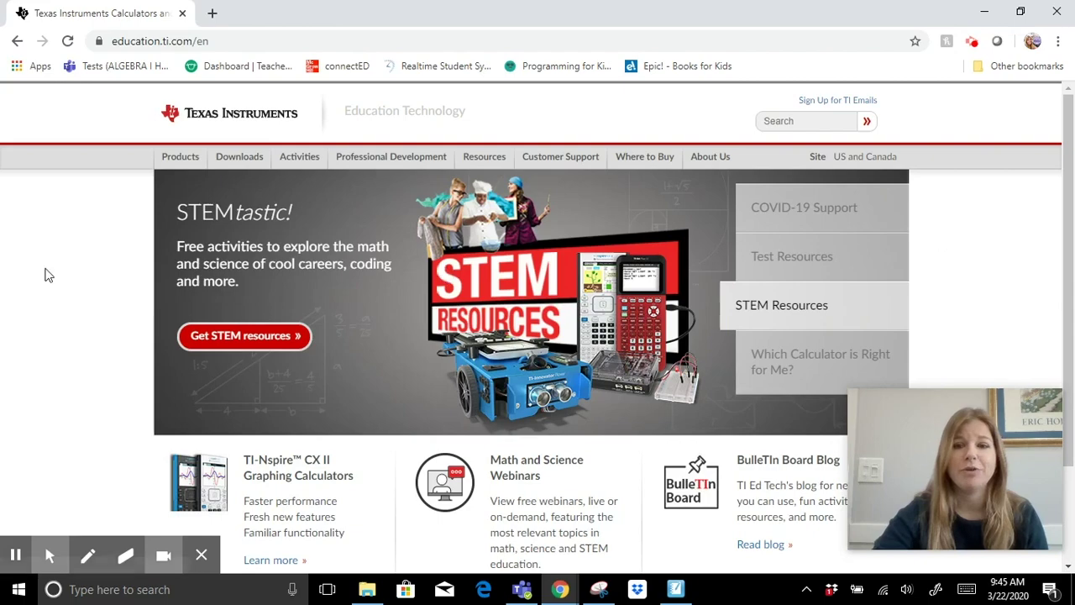
Open the COVID-19 Support offer and its free online-learning software page.
scroll(216, 311, "down", 3)
scroll(431, 353, "up", 3)
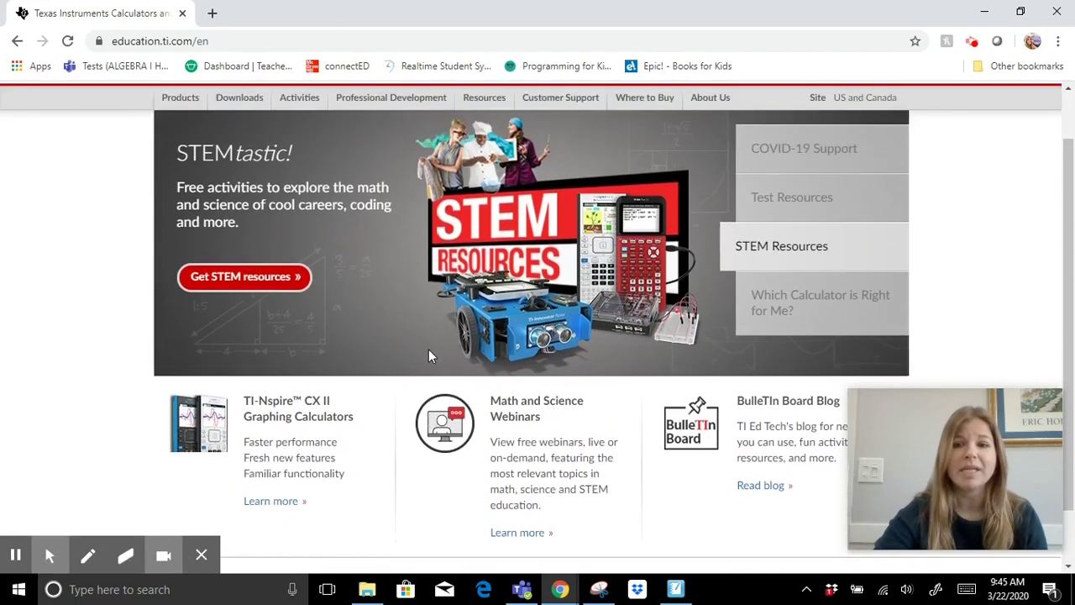
left_click(845, 217)
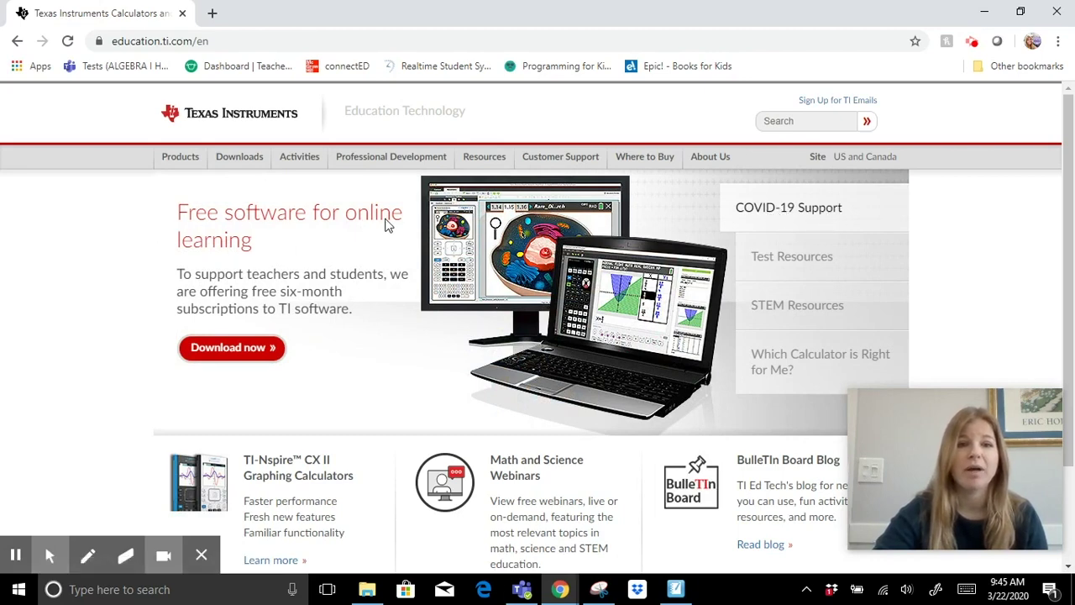
left_click(238, 352)
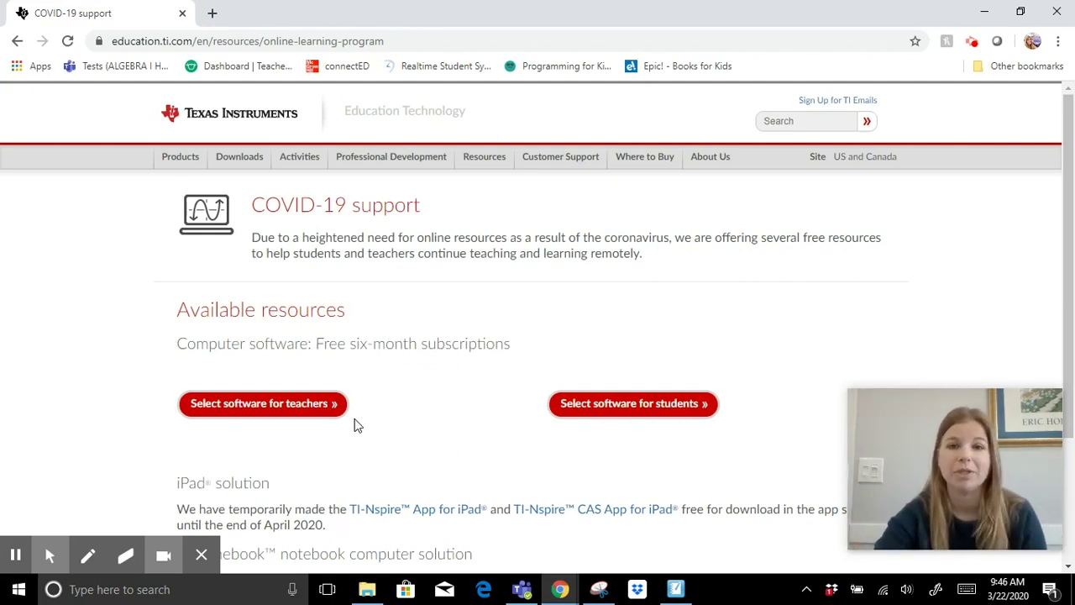
Open the teacher software request form and choose the TI-SmartView CE emulator for TI-84 Plus.
left_click(256, 412)
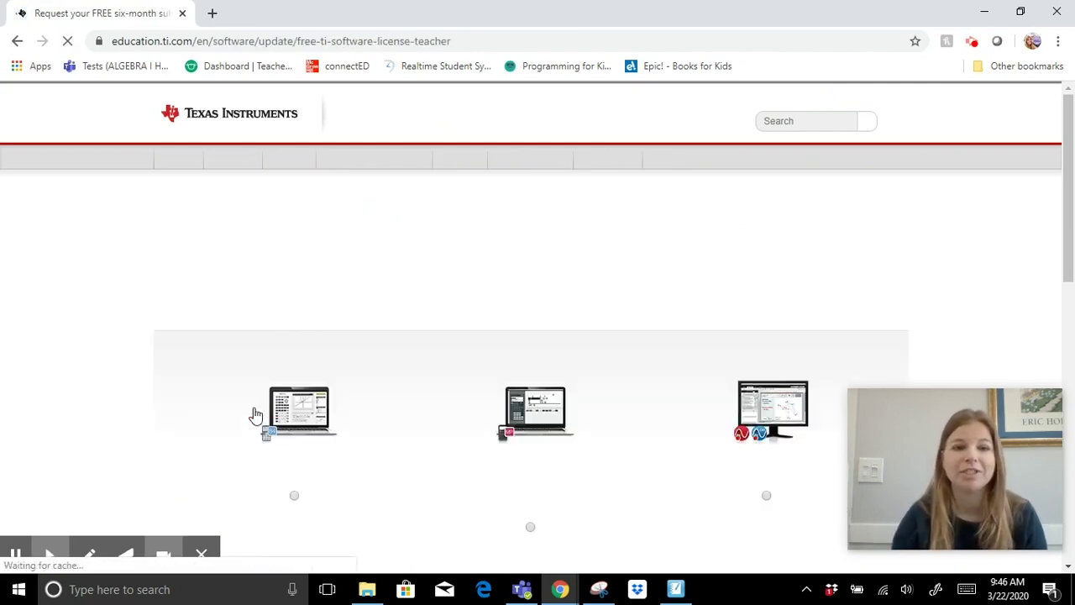
scroll(288, 406, "down", 3)
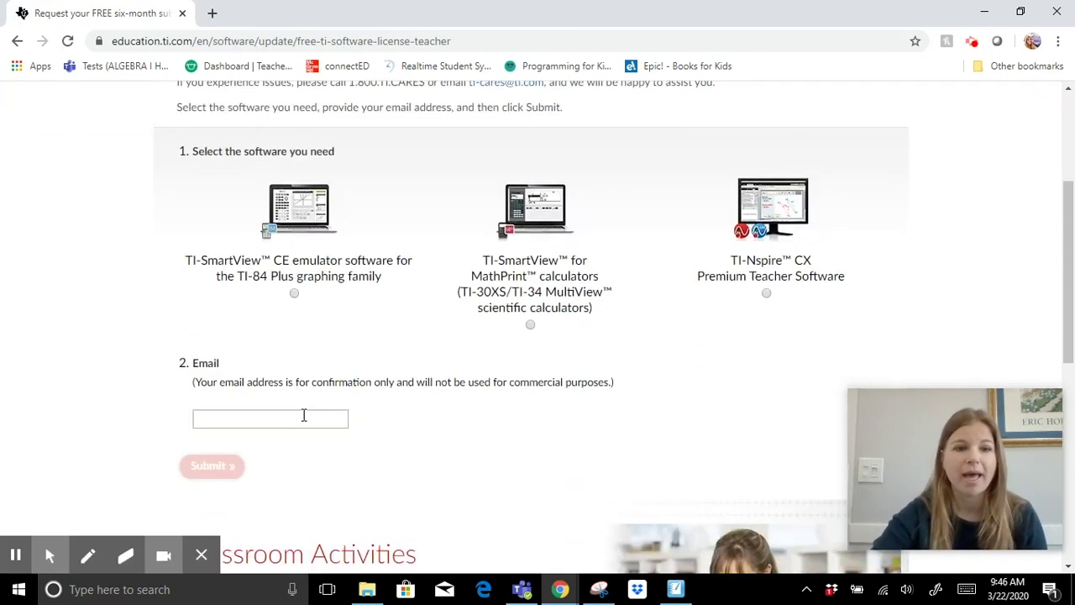
scroll(308, 417, "up", 1)
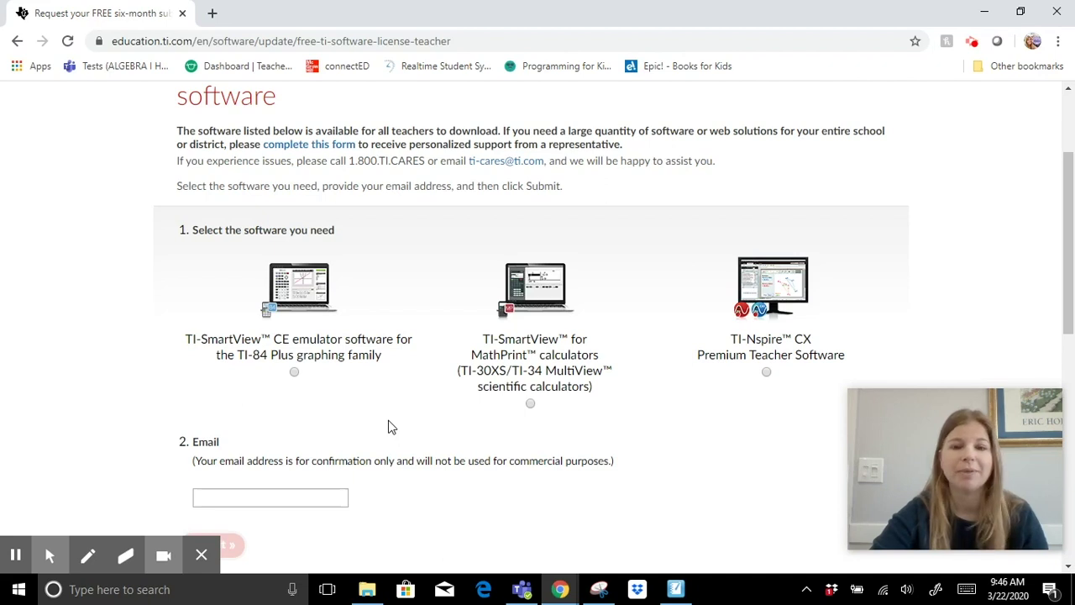
left_click(295, 373)
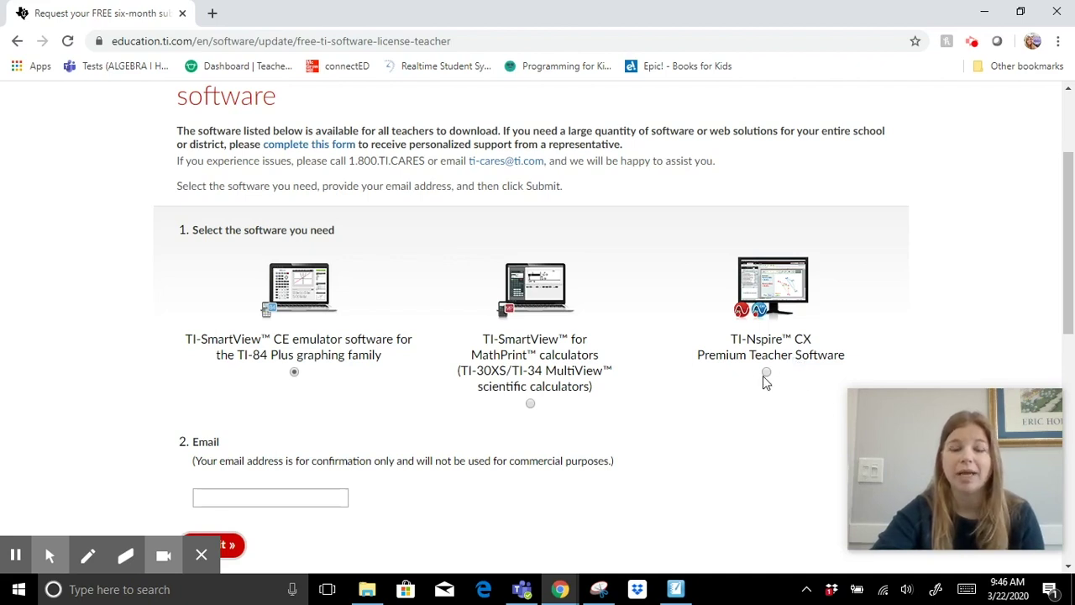
Enter the confirmation e-mail address and submit the free software request.
scroll(329, 392, "down", 1)
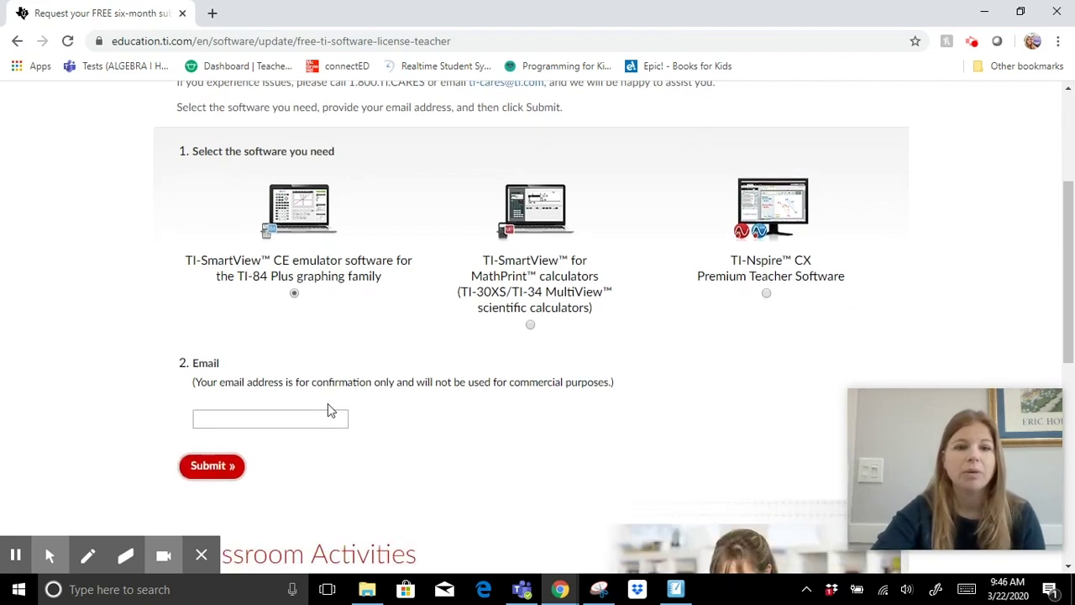
left_click(317, 428)
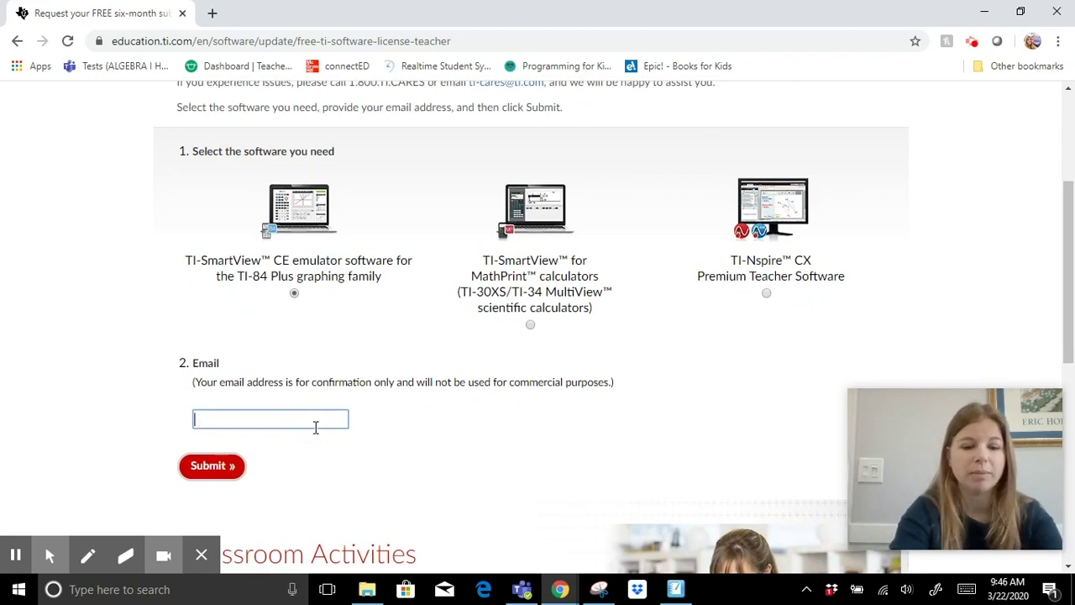
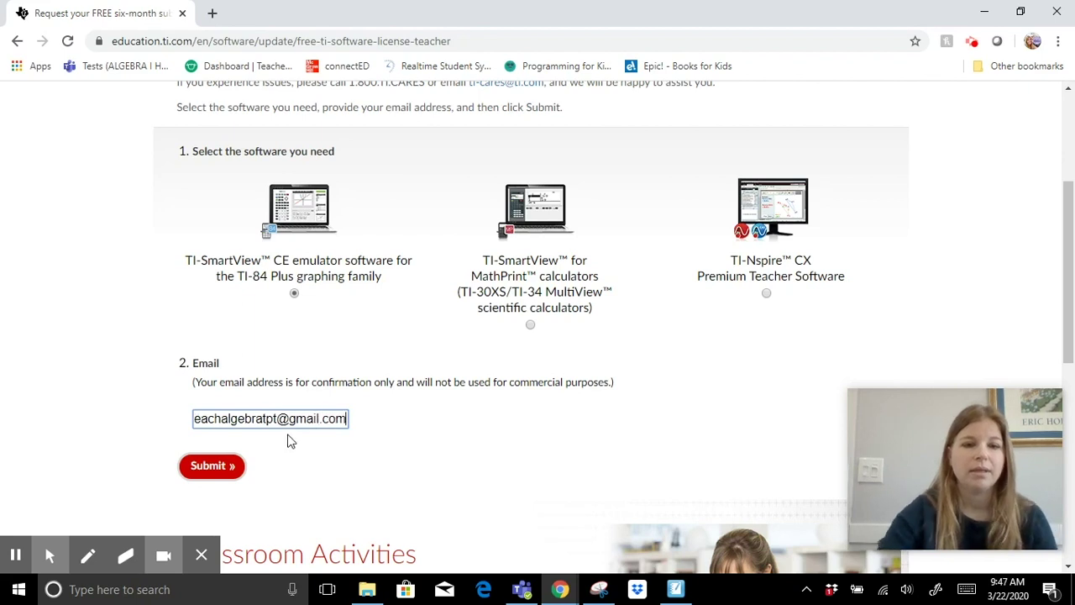
left_click(222, 467)
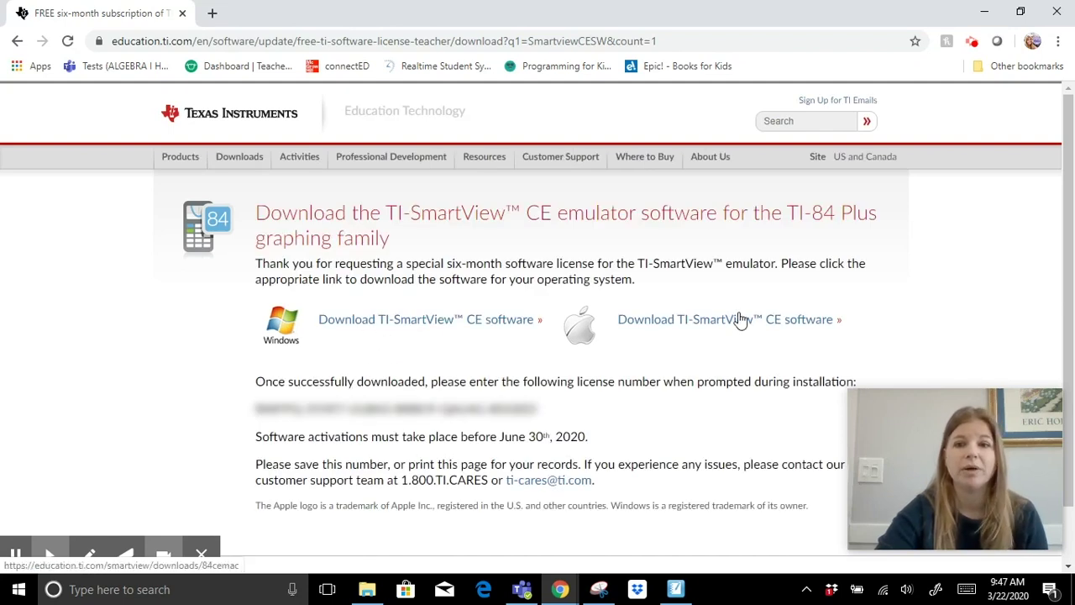
Download the Windows TI-SmartView CE installer and launch the downloaded .exe.
left_click(486, 325)
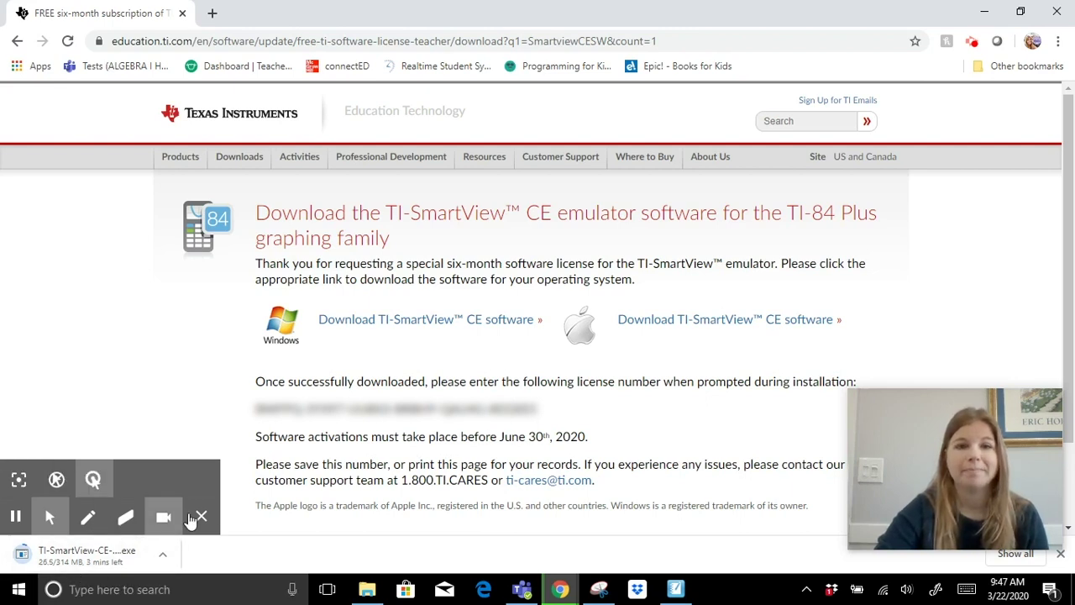
mouse_move(193, 517)
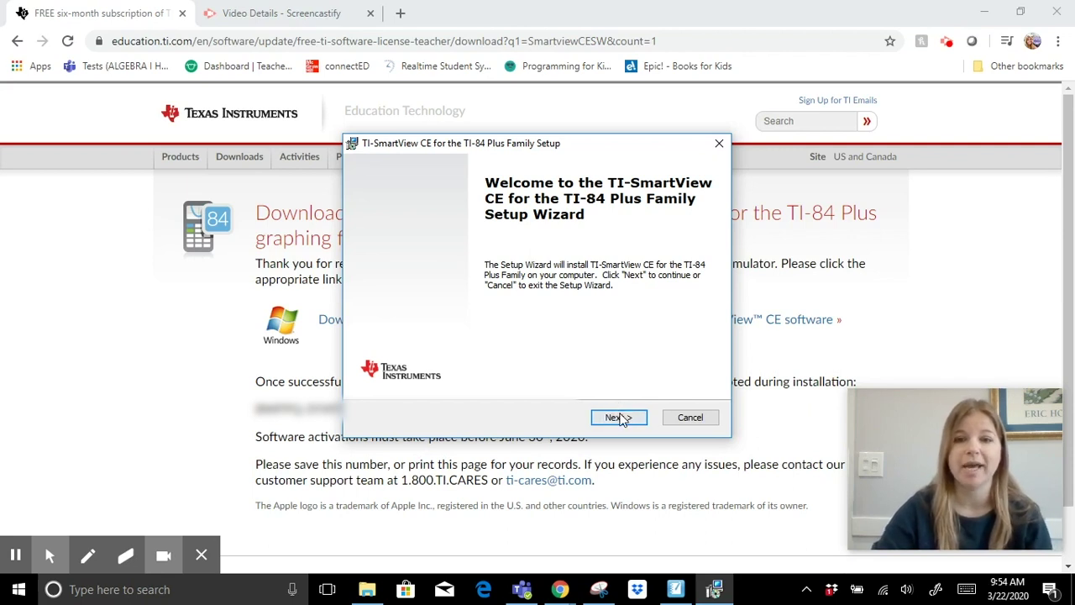
Install TI-SmartView CE into the default folder and wait for the Activation Wizard.
left_click(623, 424)
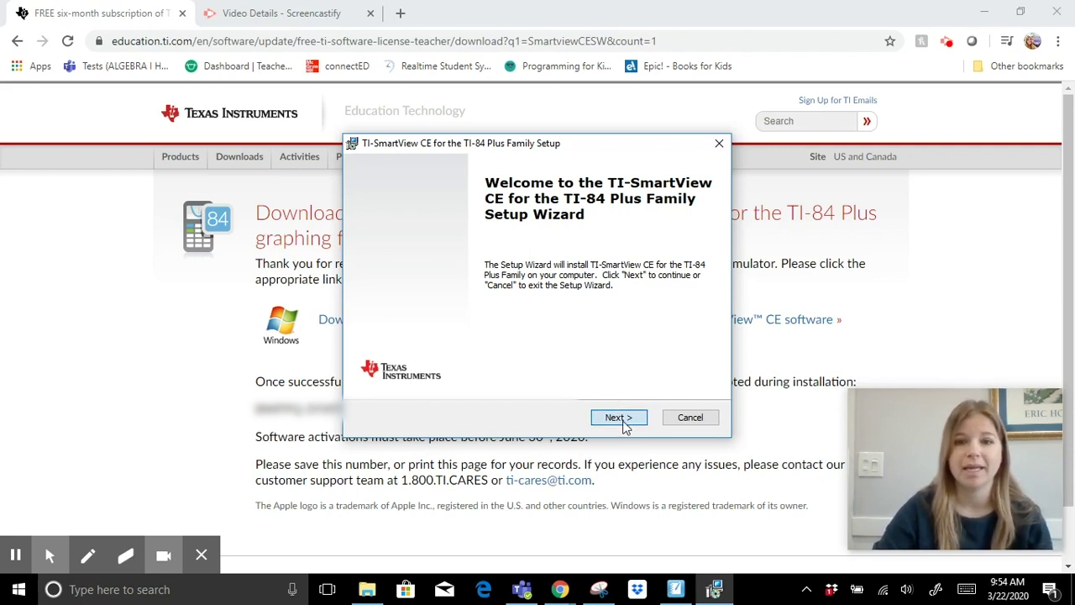
left_click(625, 426)
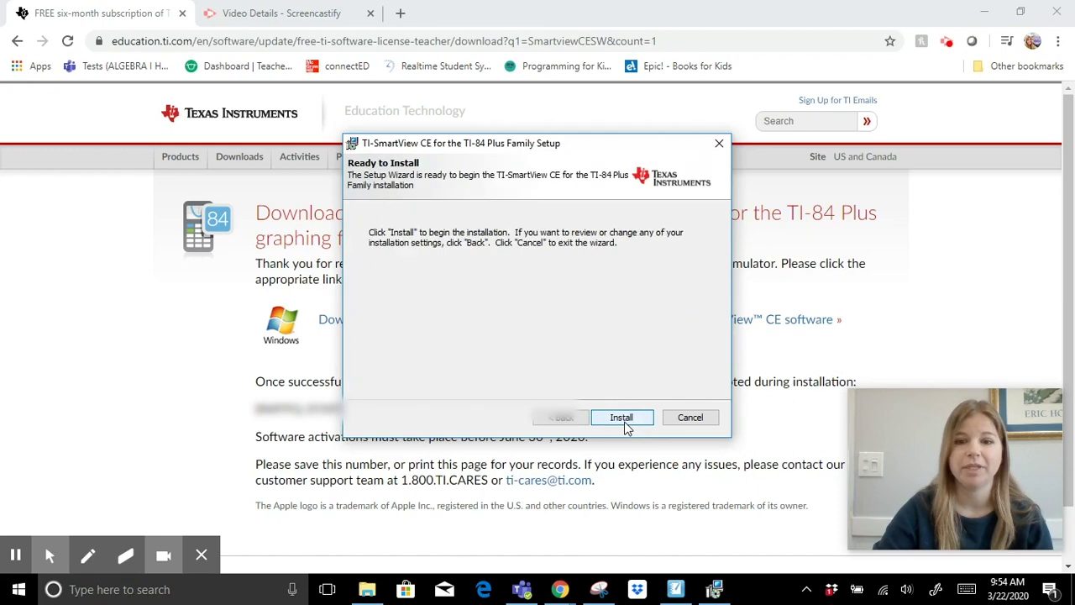
left_click(626, 421)
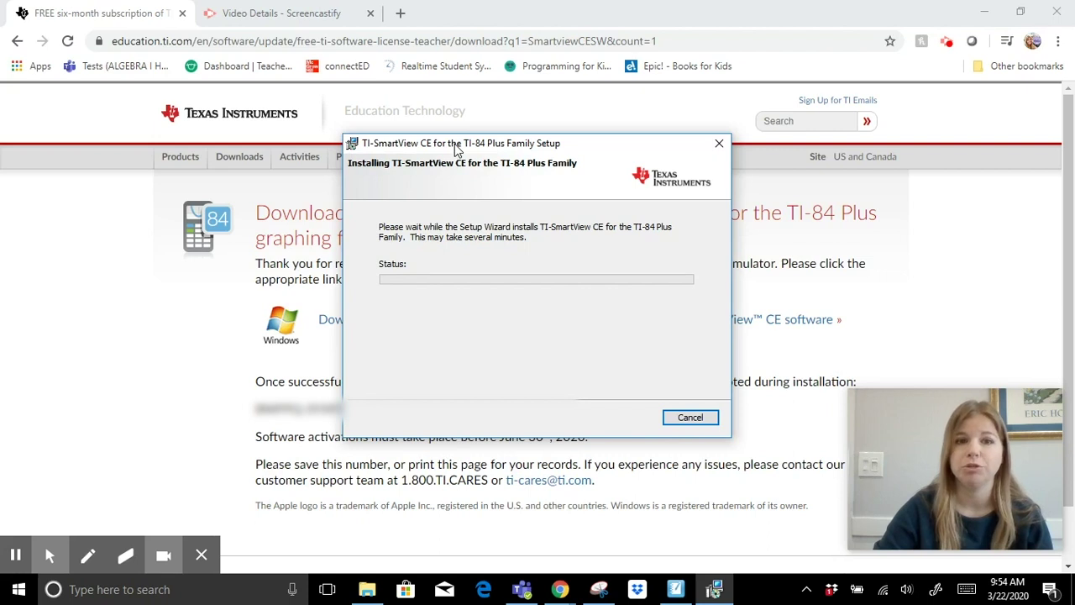
left_click_drag(451, 144, 593, 99)
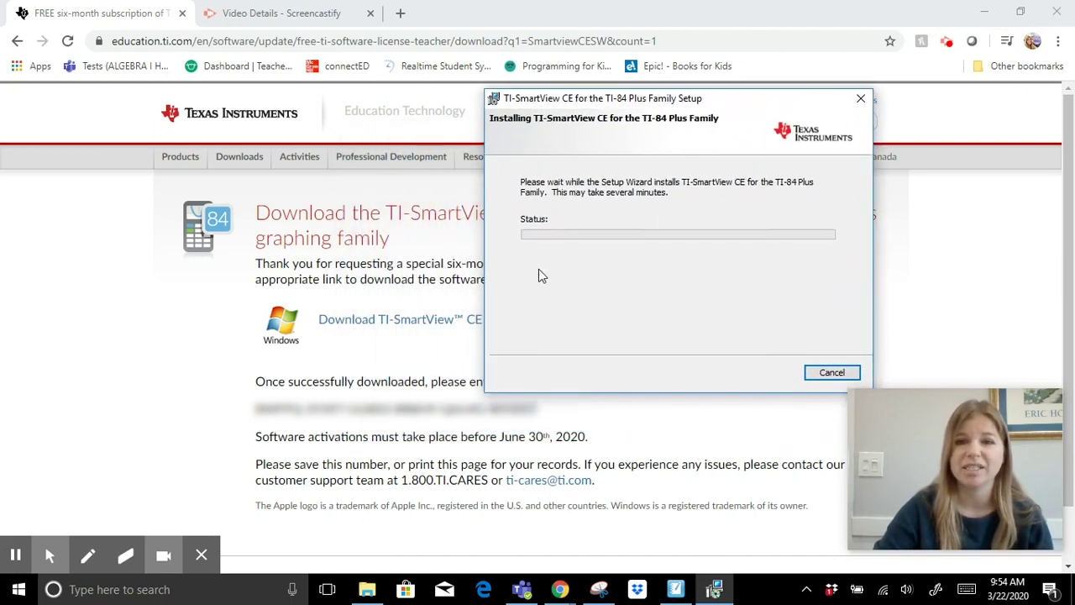
left_click_drag(679, 97, 562, 62)
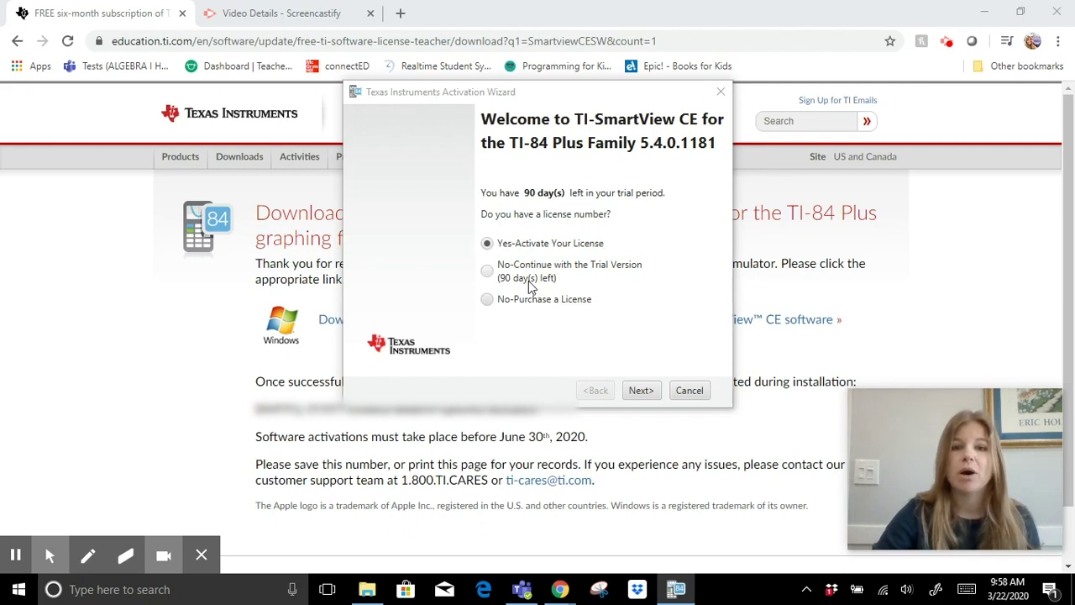
Choose to activate a license, then enter the user's first name, last name and e-mail.
left_click(640, 391)
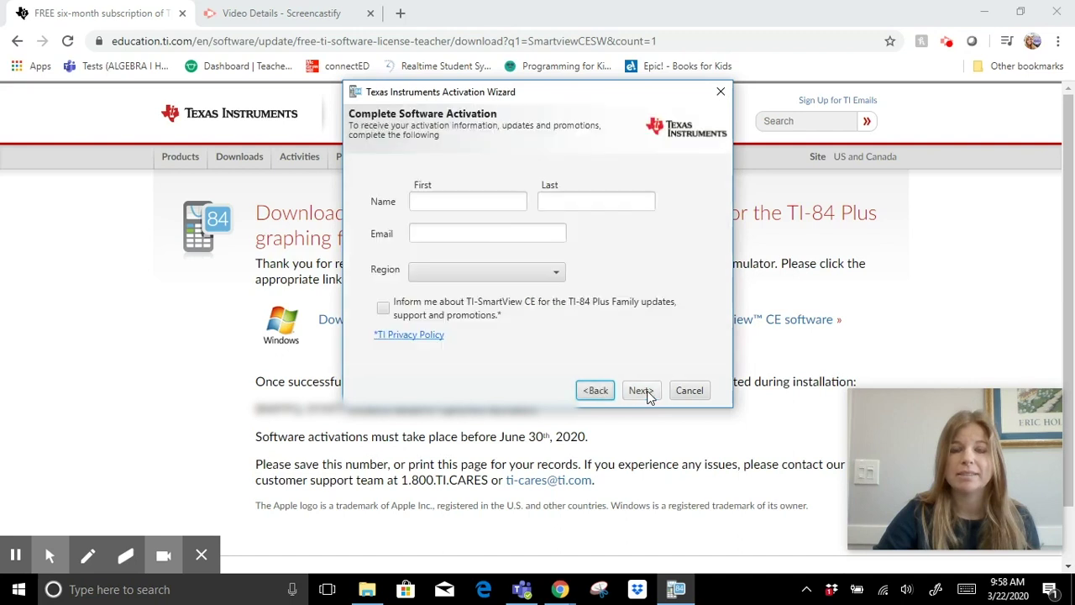
left_click(466, 201)
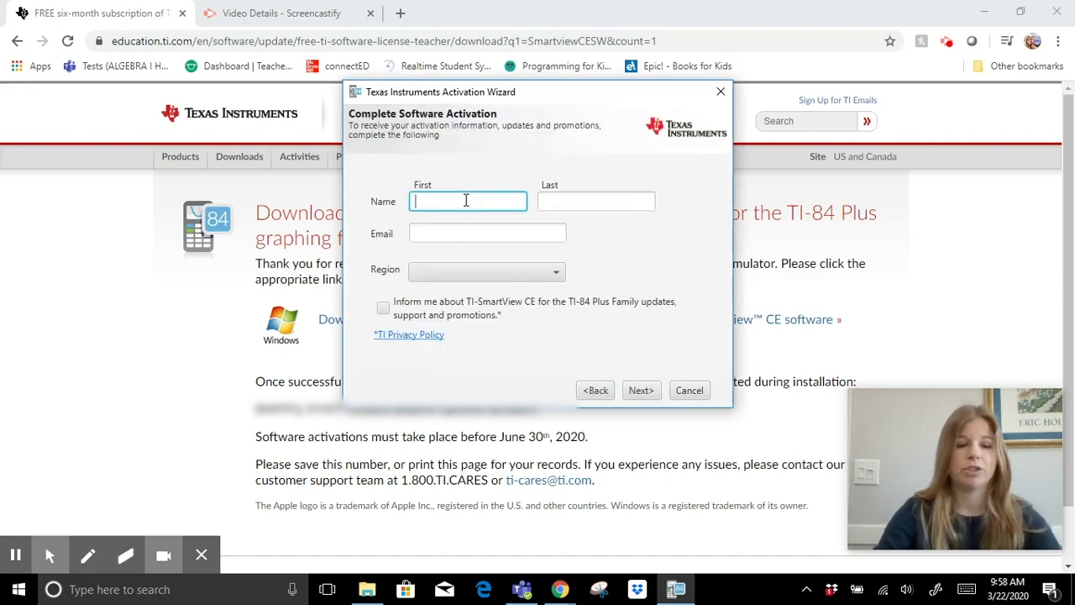
key("Tab")
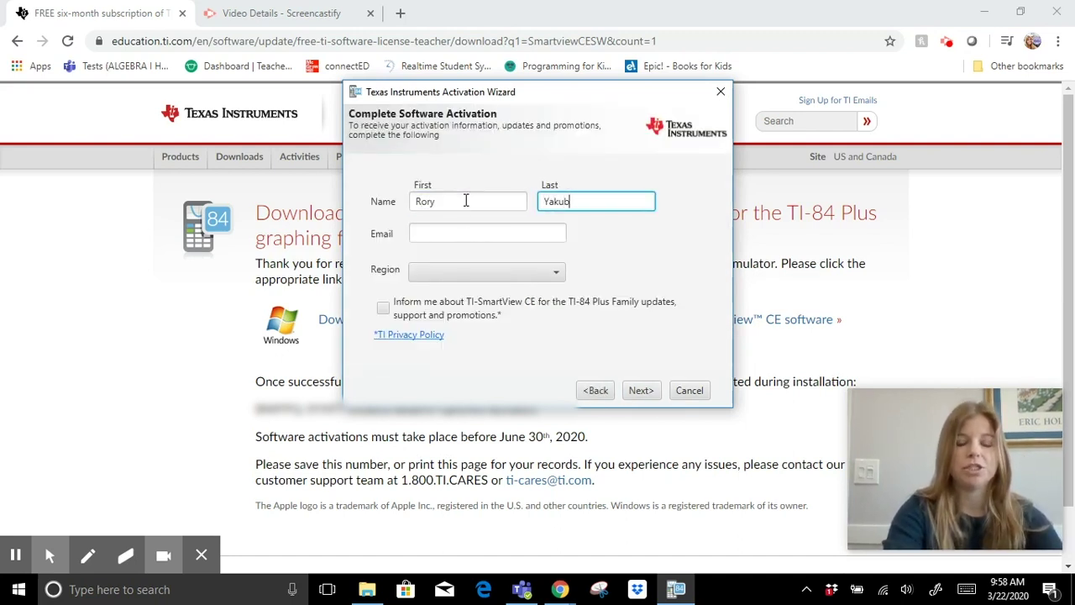
key("Tab")
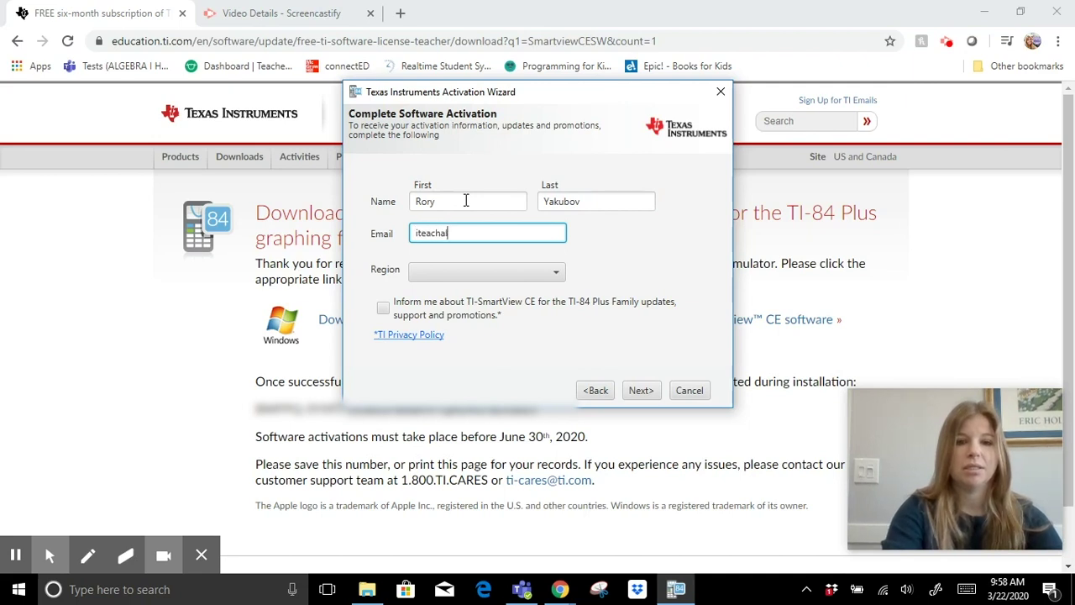
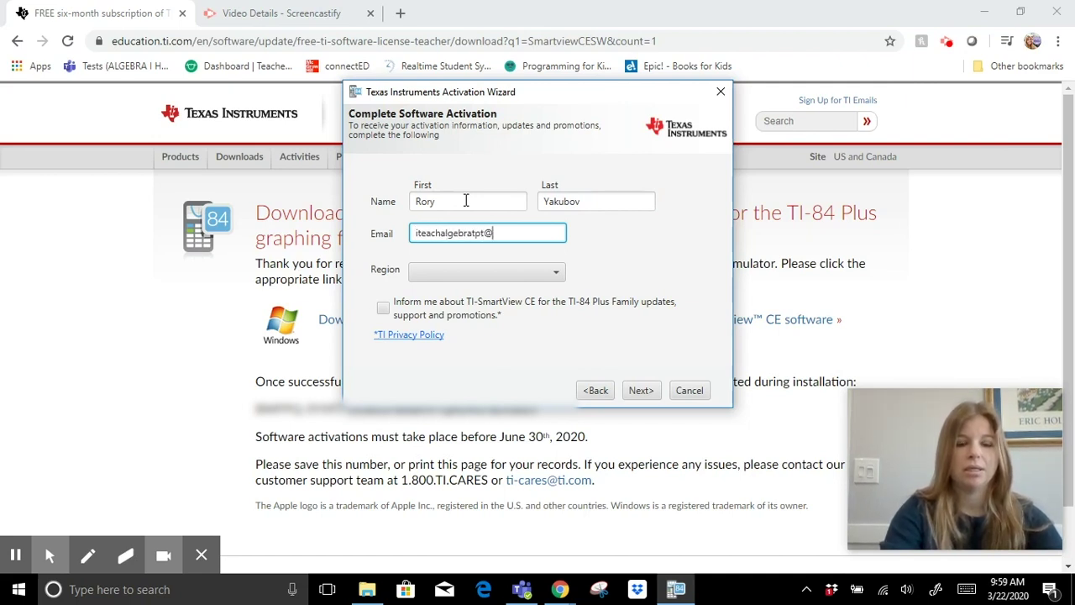
Set the region to US & CANADA, opt in to update notices, and continue.
left_click(483, 271)
left_click(485, 293)
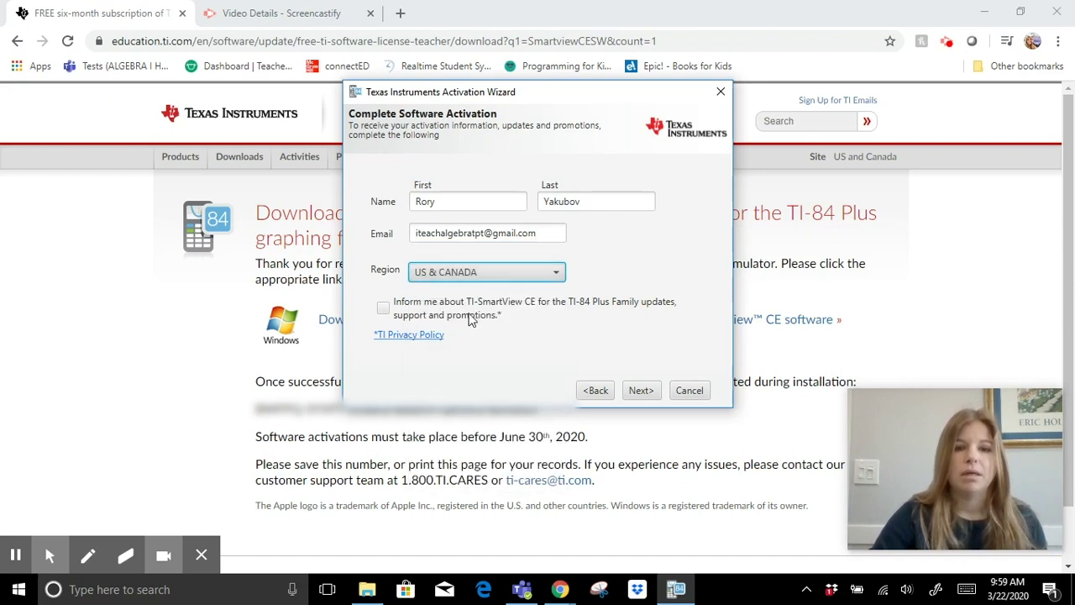
left_click(384, 307)
left_click(638, 391)
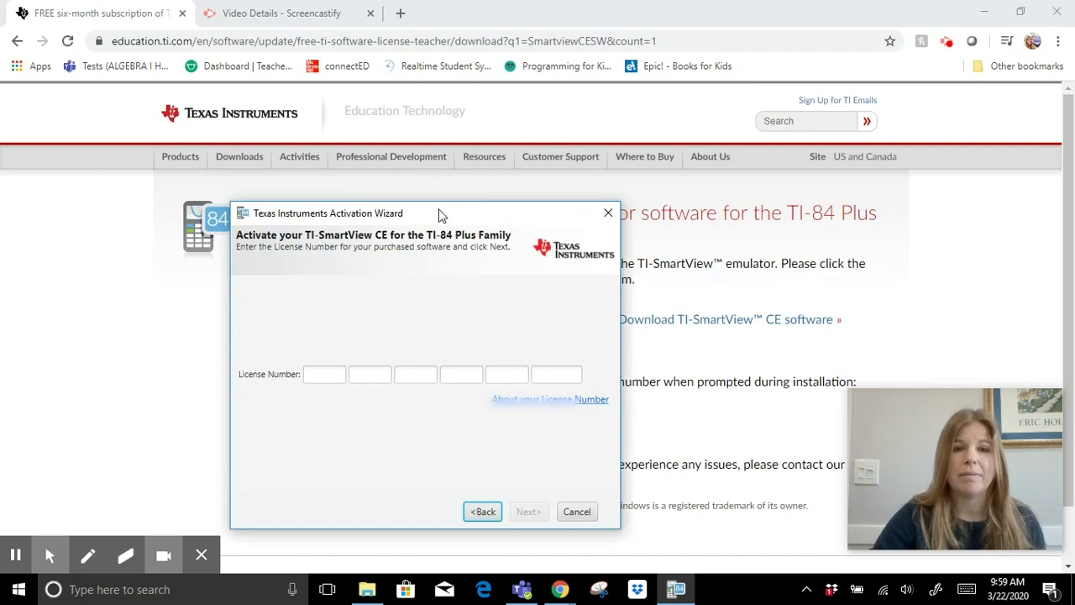
Copy the license number from the download page.
left_click_drag(437, 211, 363, 95)
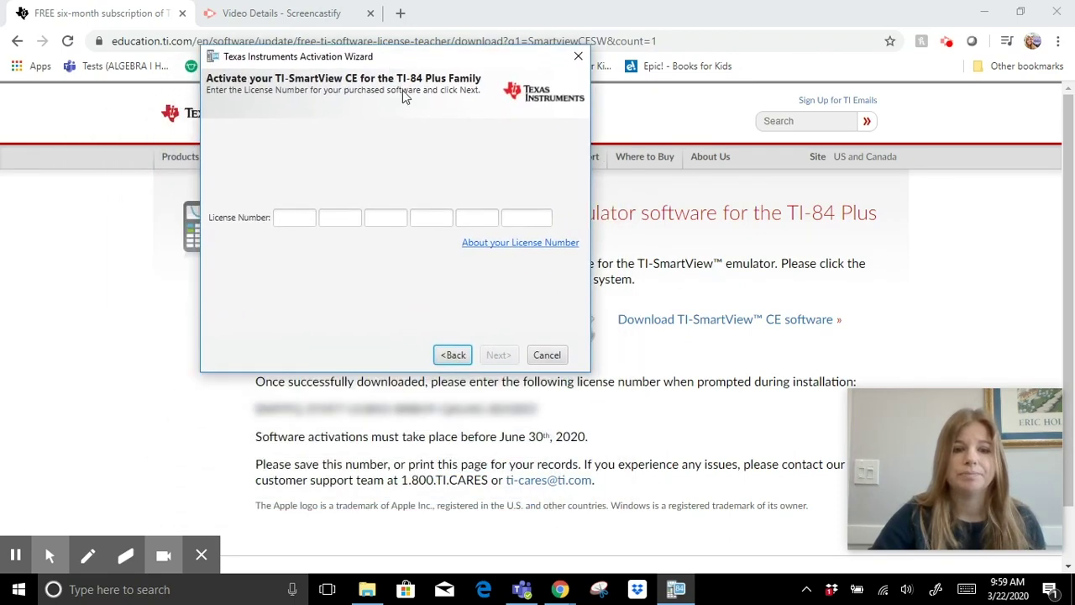
left_click_drag(534, 408, 285, 410)
right_click(286, 410)
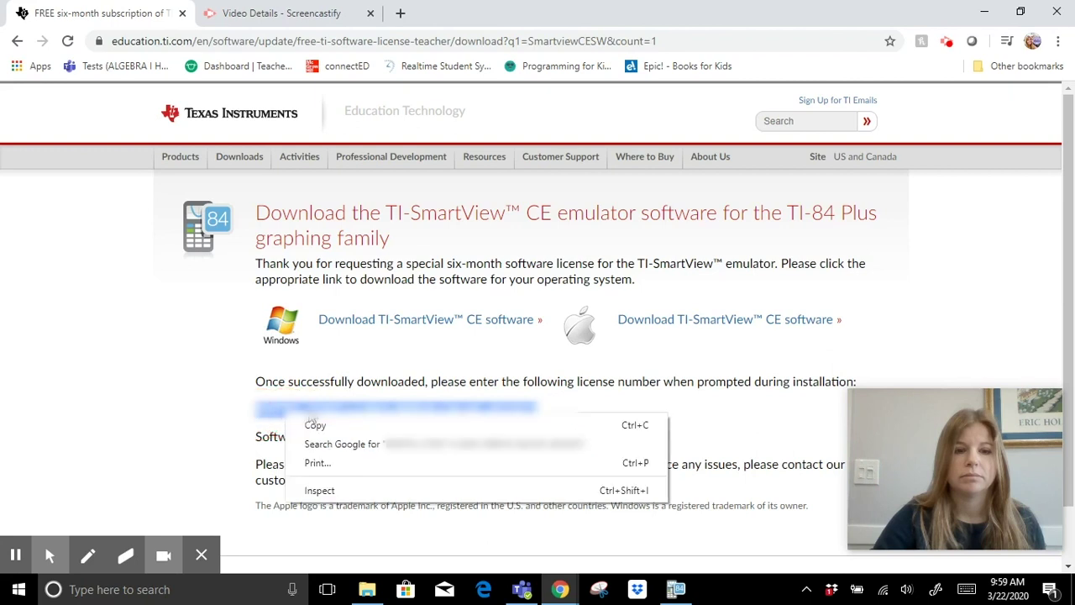
left_click(319, 425)
Paste the license number into the wizard's License Number fields and advance.
left_click(676, 589)
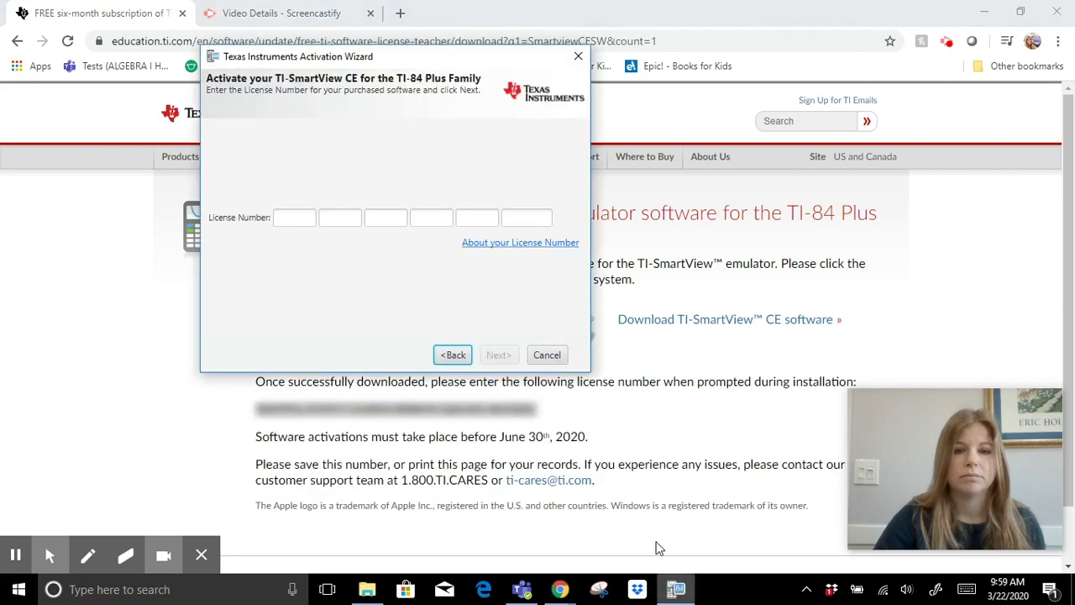
left_click(283, 221)
right_click(288, 224)
left_click(315, 311)
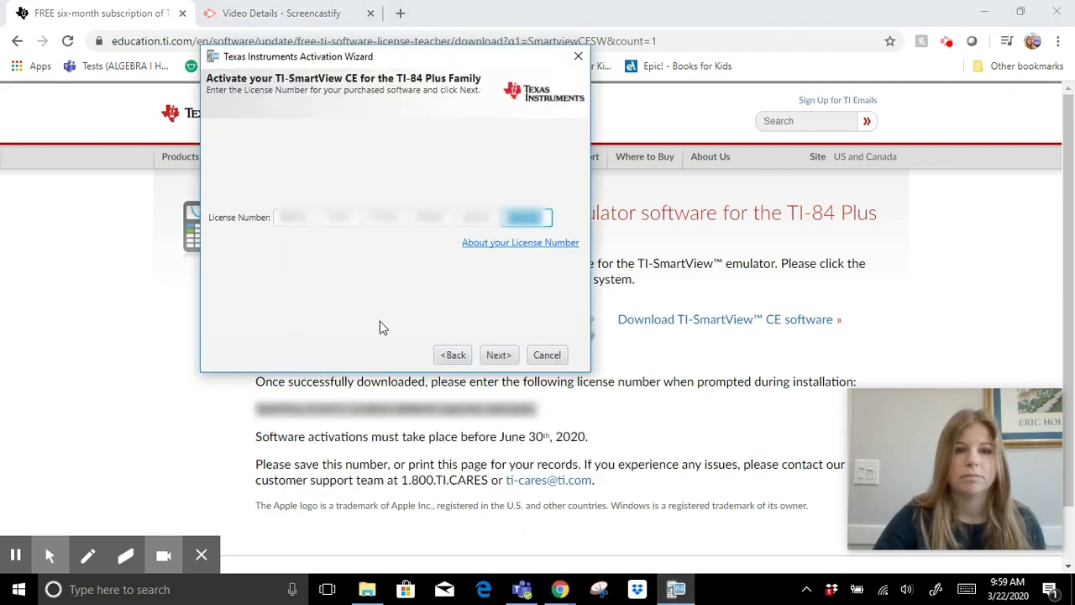
left_click(503, 357)
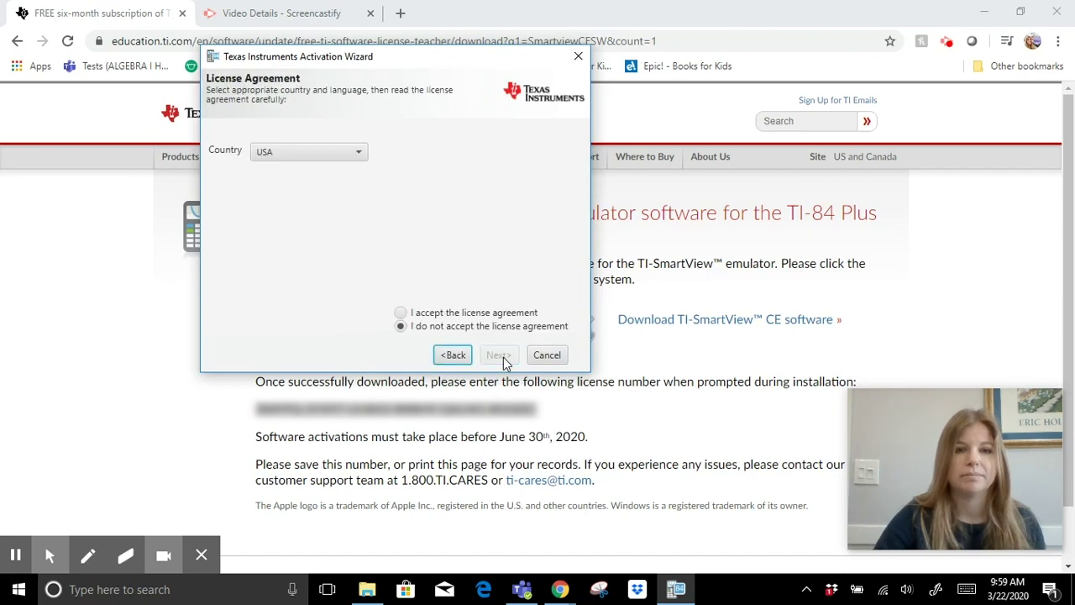
Accept the license agreement, submit the activation, and close the wizard.
left_click(402, 312)
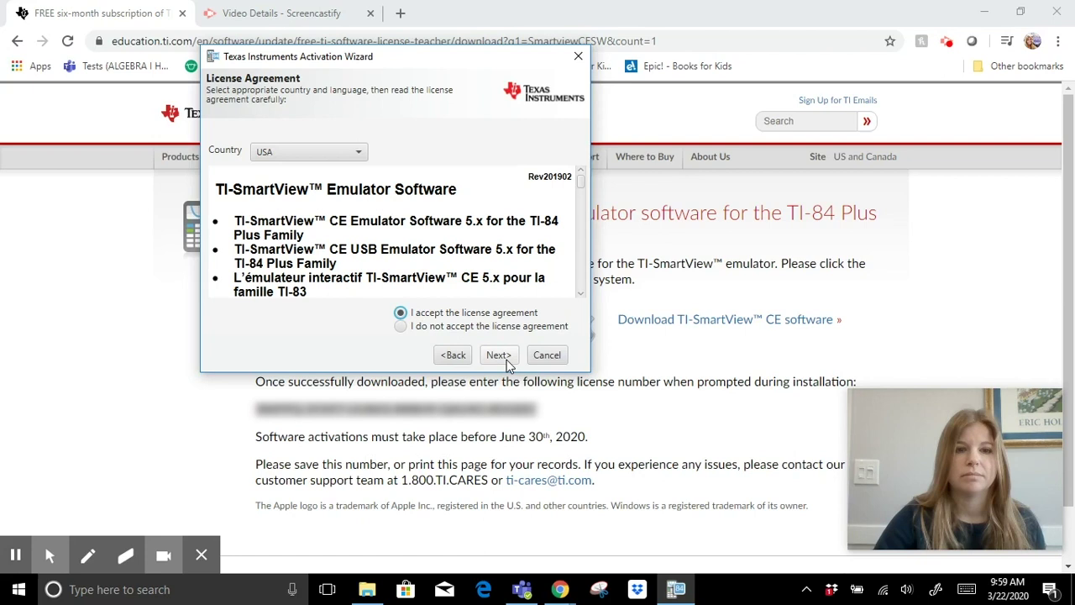
left_click(506, 359)
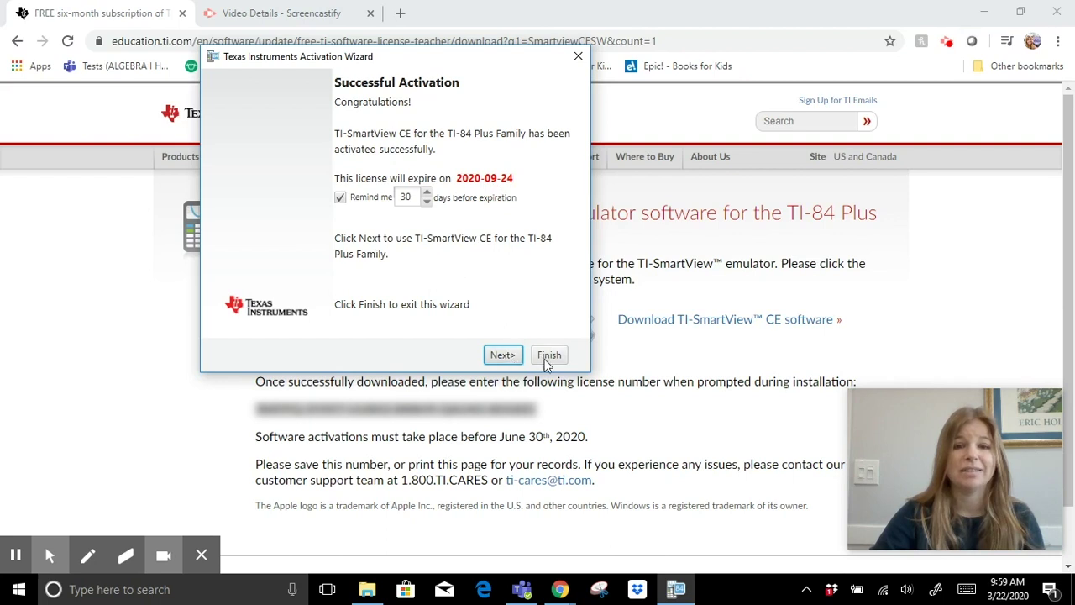
left_click(509, 357)
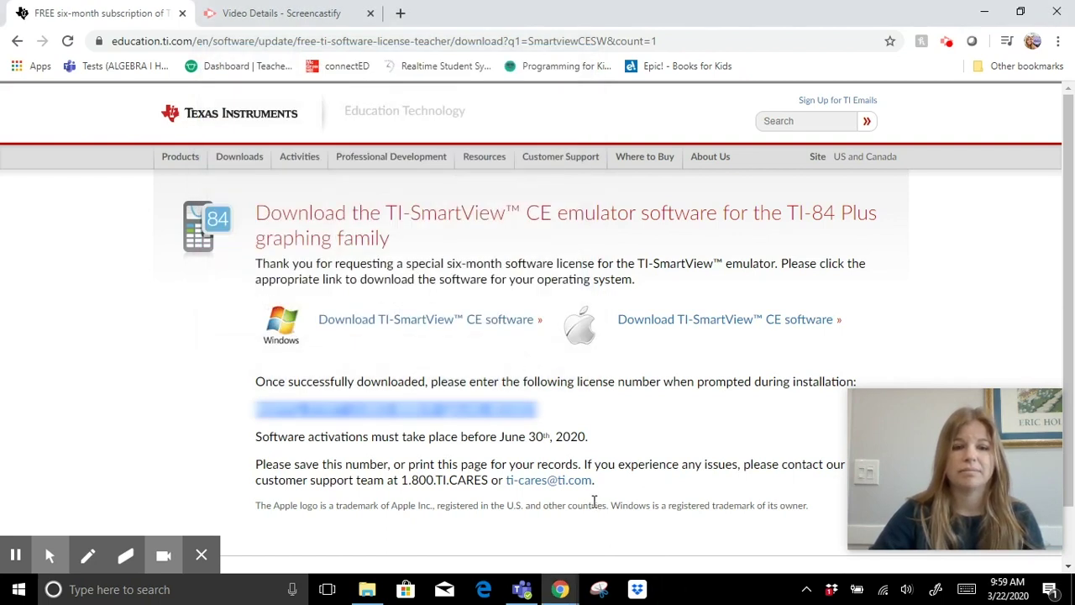
Dismiss the Available Emulators tip to reveal the TI-84 Plus CE emulator.
left_click(613, 418)
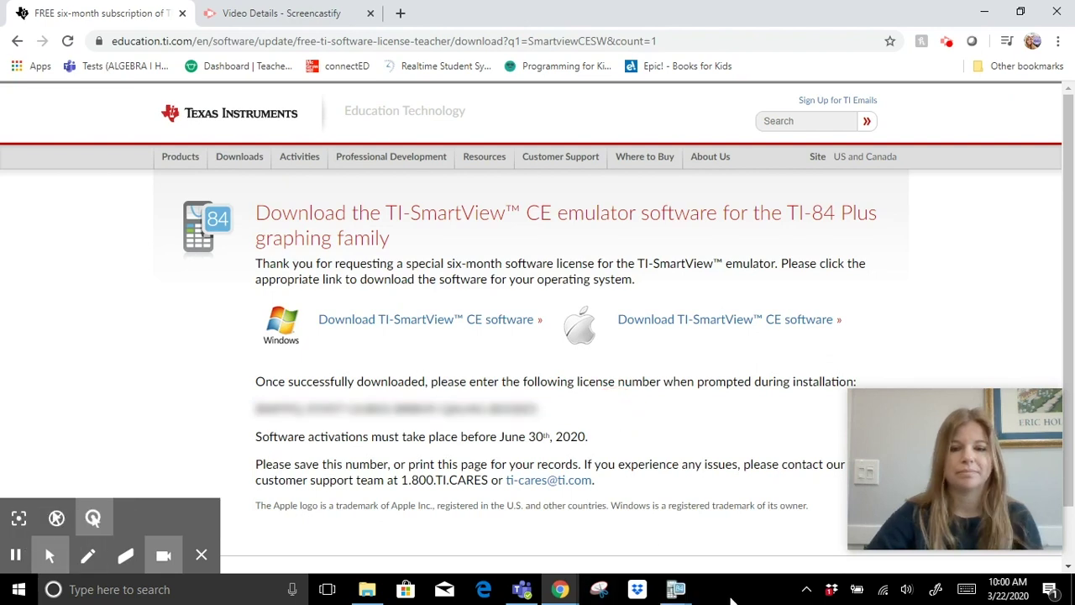
mouse_move(677, 589)
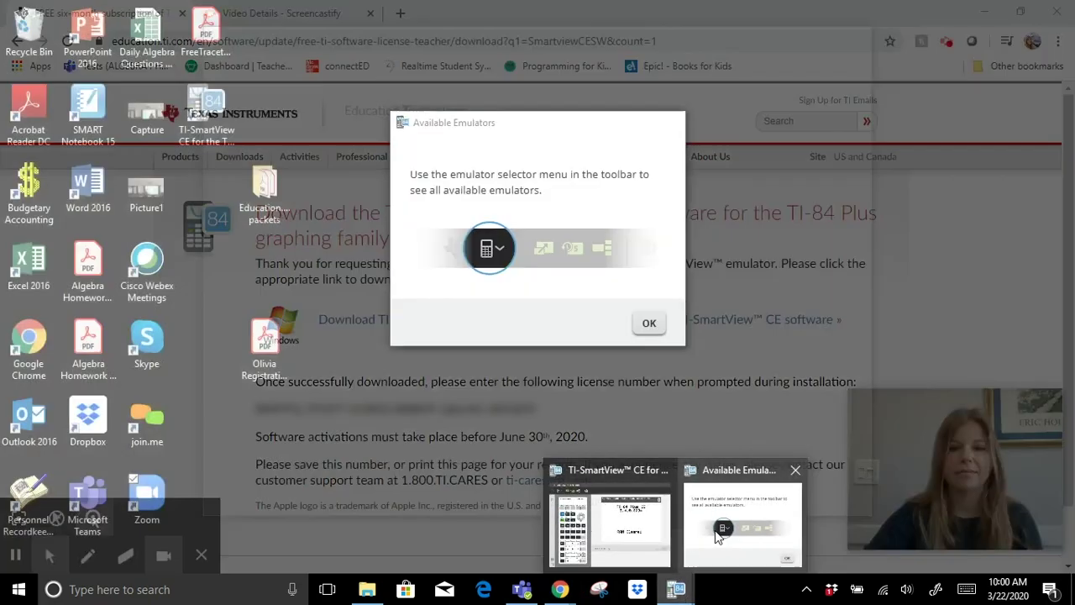
left_click(718, 536)
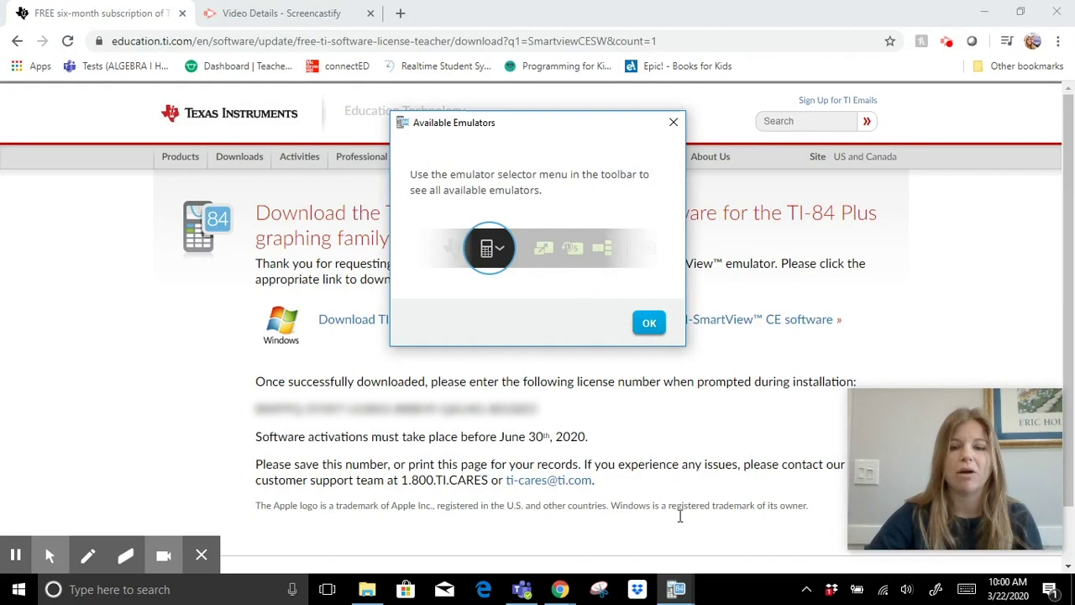
left_click(649, 323)
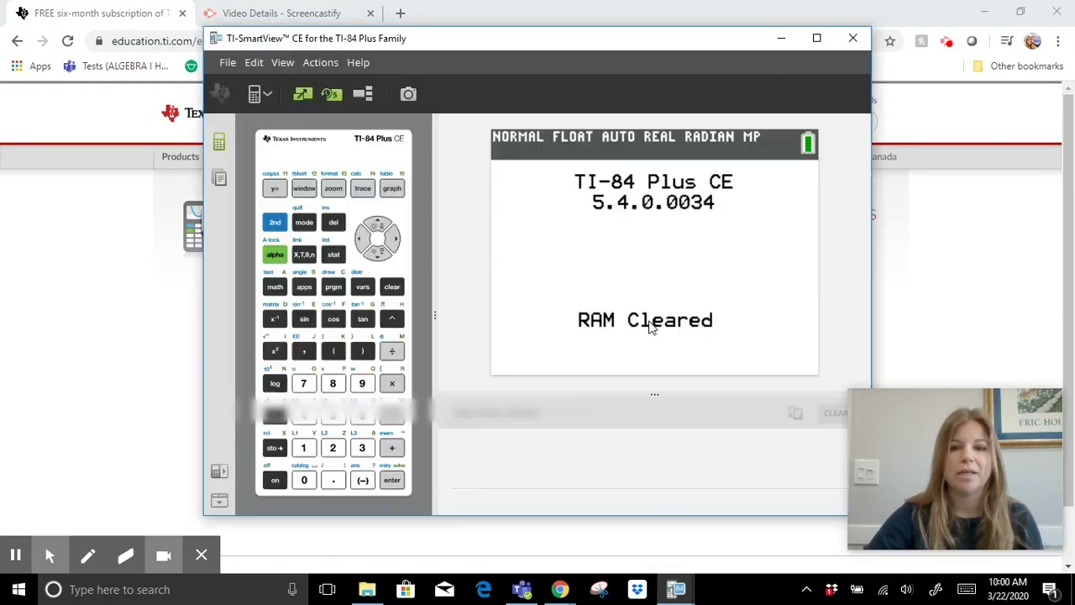
Maximize the emulator, reset all RAM via MEM 7-1-2, and show the empty Y= editor.
left_click(817, 40)
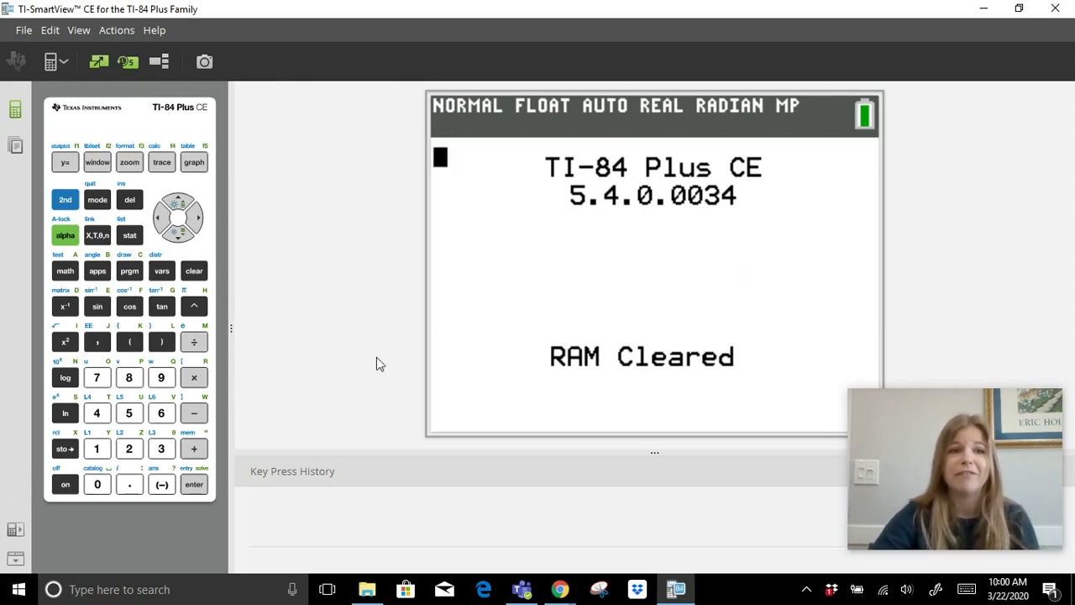
left_click(64, 200)
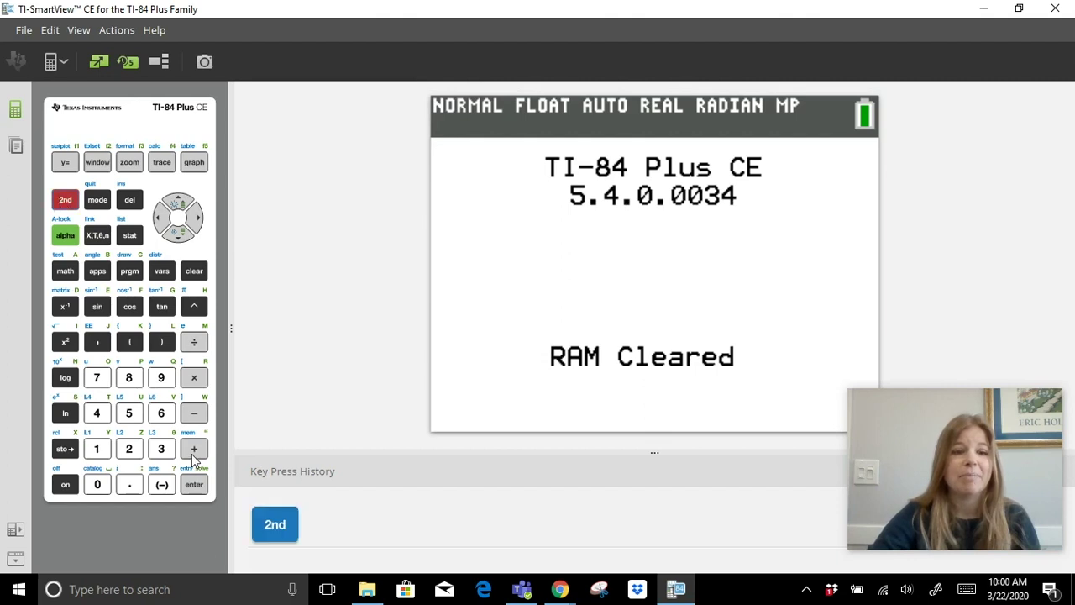
left_click(194, 449)
left_click(97, 377)
left_click(97, 449)
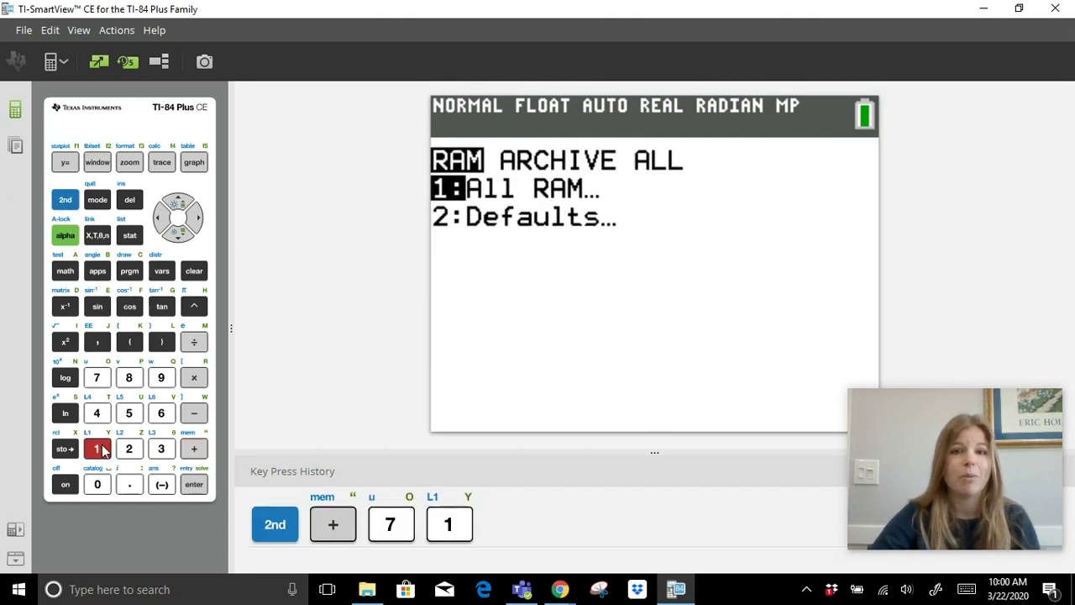
left_click(129, 448)
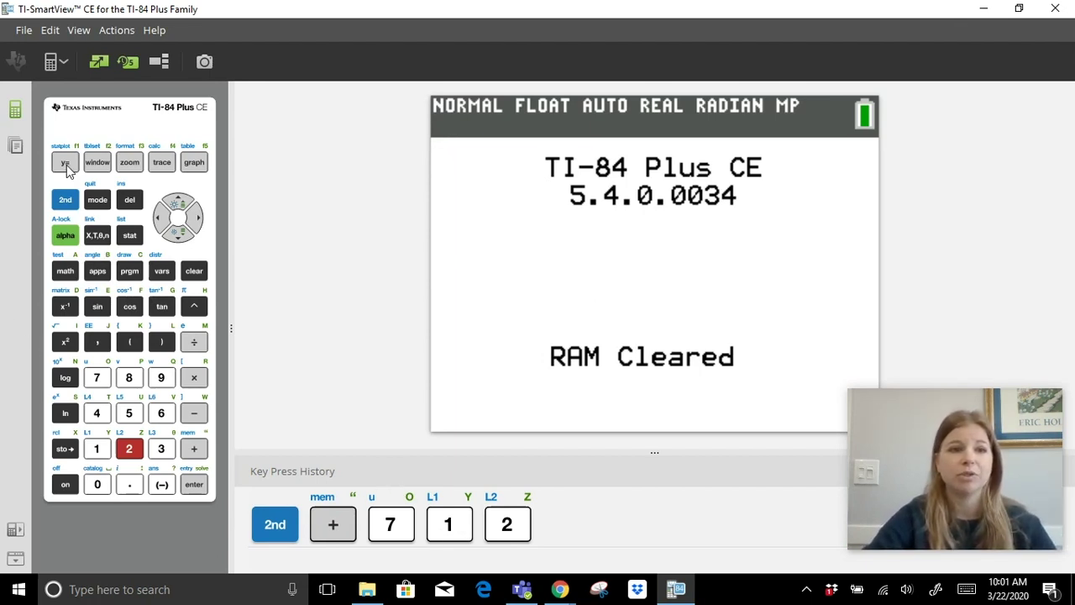
left_click(66, 164)
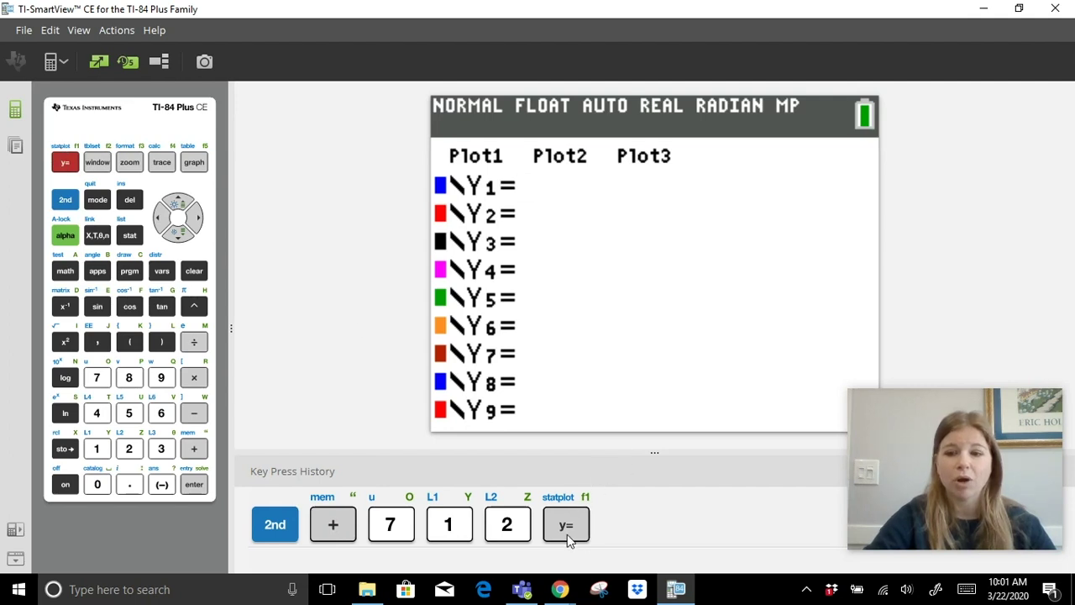
Enter Y1 = X+2 and graph the straight line.
left_click_drag(962, 502, 966, 374)
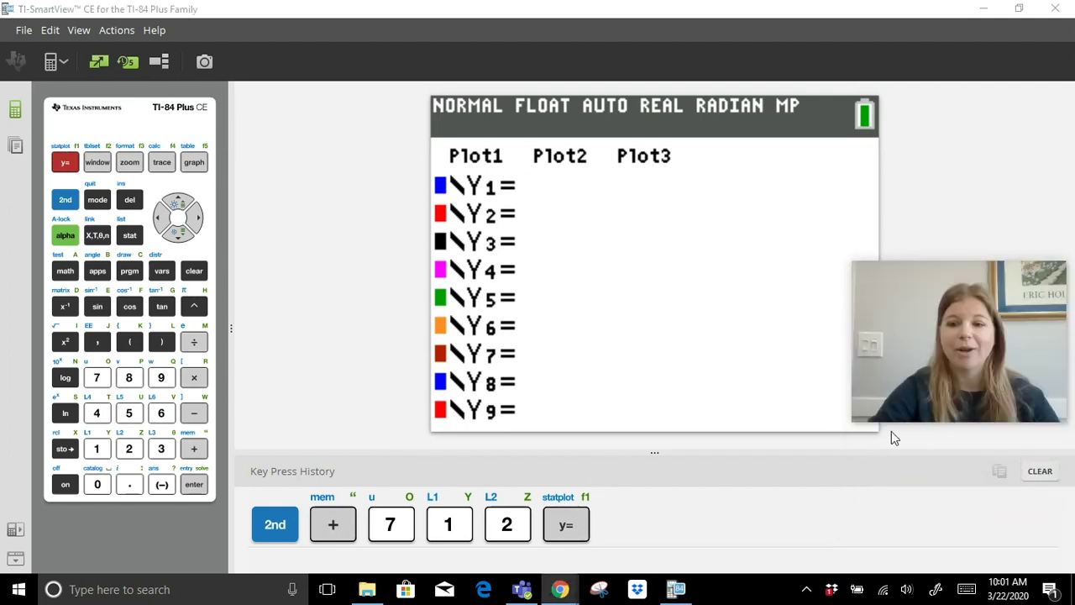
left_click_drag(852, 421, 869, 415)
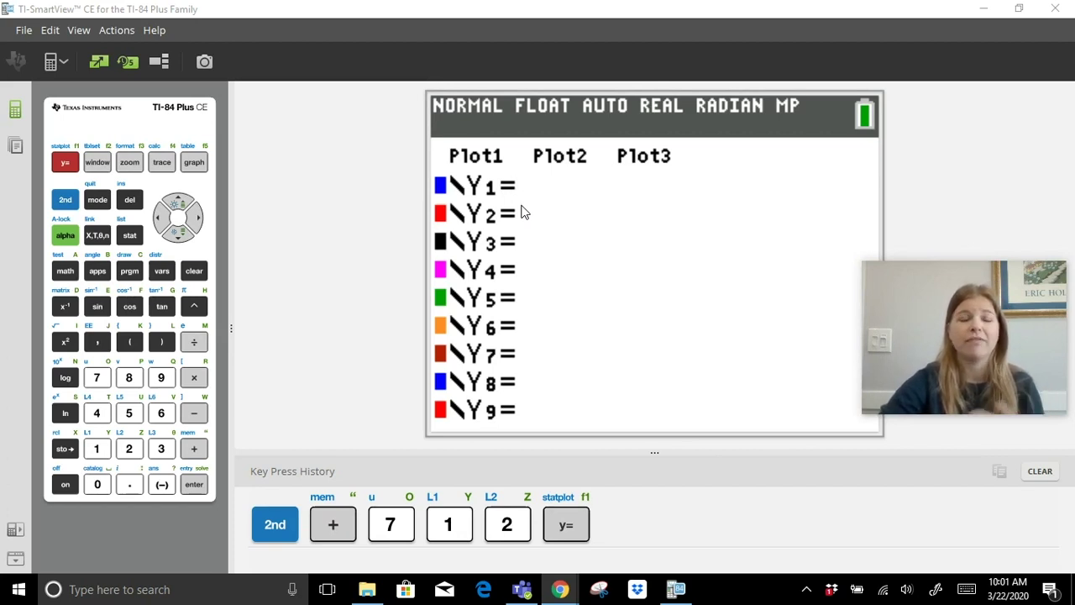
left_click(99, 239)
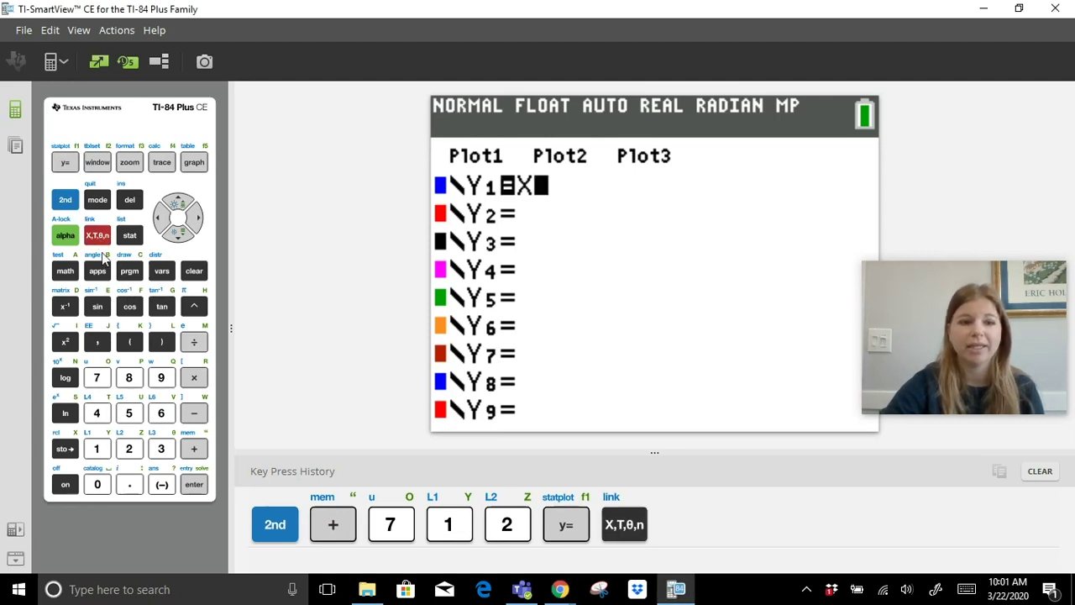
left_click(197, 445)
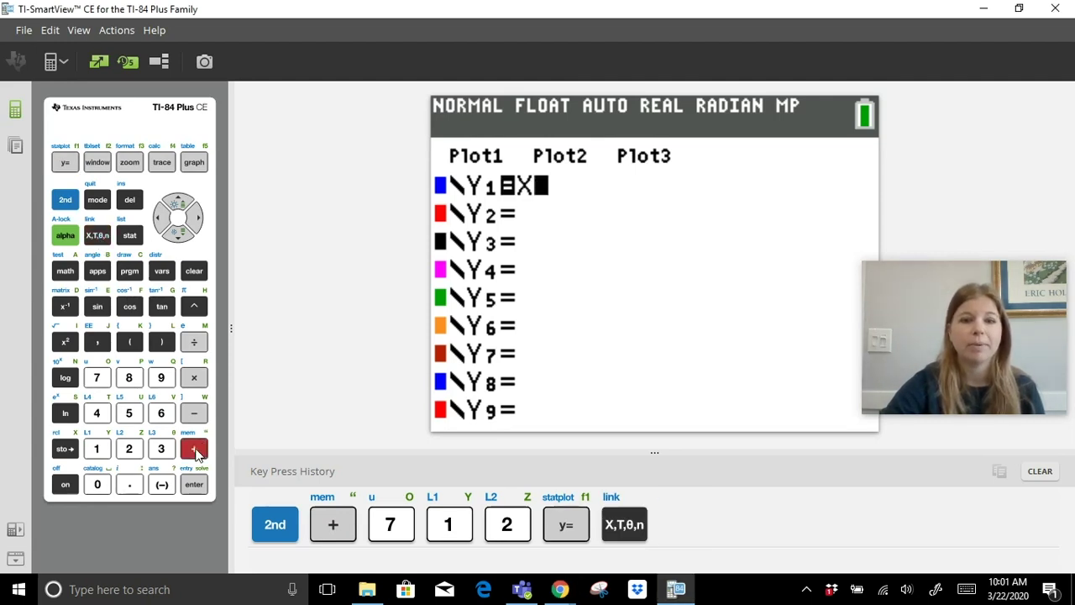
left_click(130, 450)
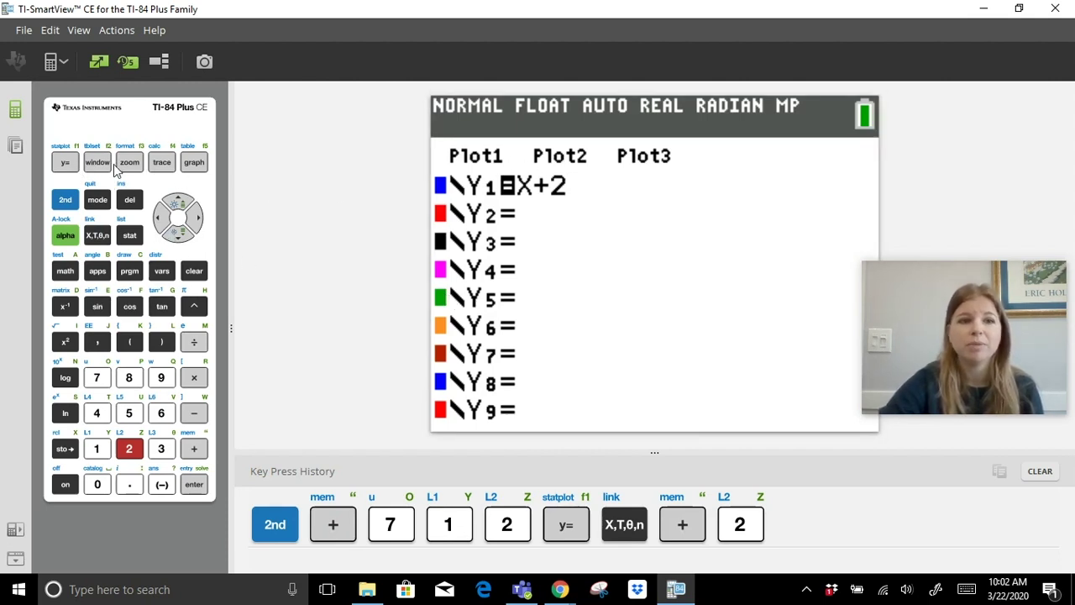
left_click(194, 163)
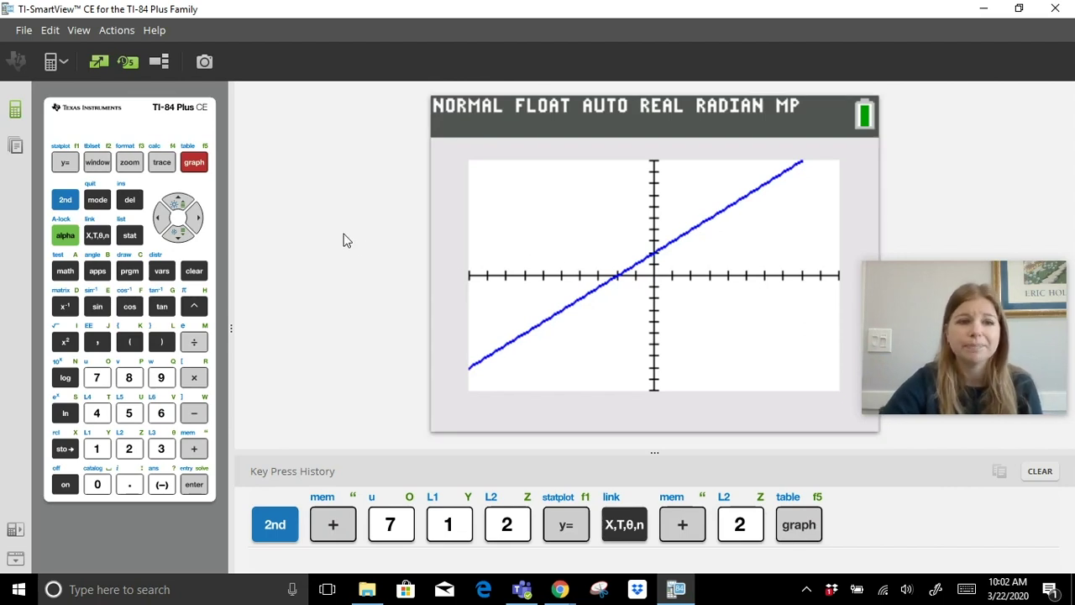
Confirm the standard −10 to 10 window, then trace Y1=X+2 at X=0, Y=2.
left_click(98, 163)
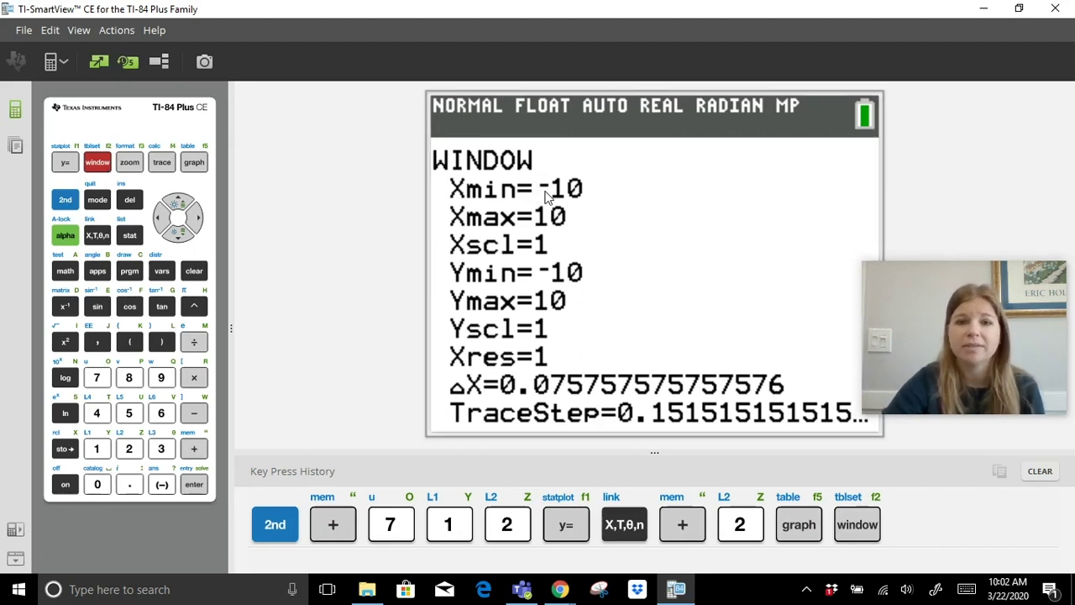
key("Down")
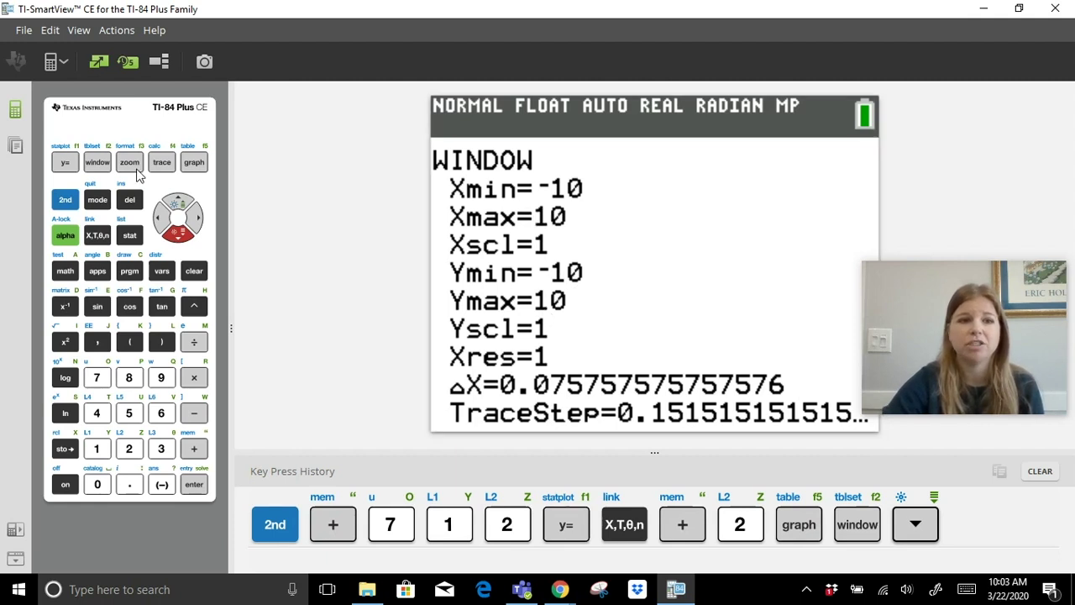
left_click(165, 164)
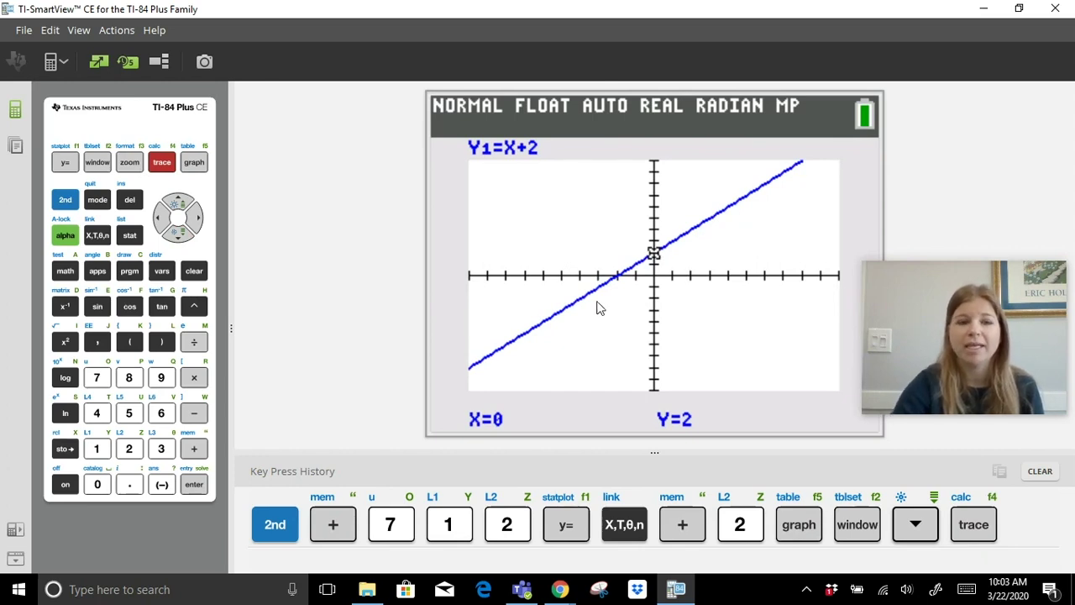
Trace right along Y1=X+2 to about X=2.42, then bring up the X/Y1 table.
left_click(194, 218)
left_click(194, 218)
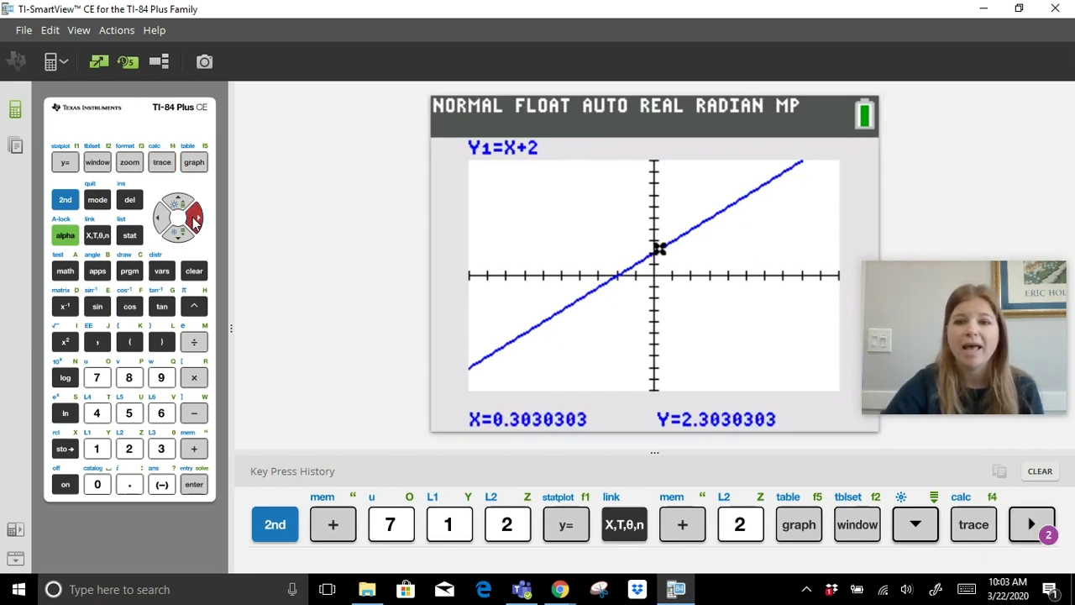
left_click(192, 217)
left_click(192, 217)
left_click(192, 216)
left_click(193, 217)
left_click(192, 217)
left_click(192, 217)
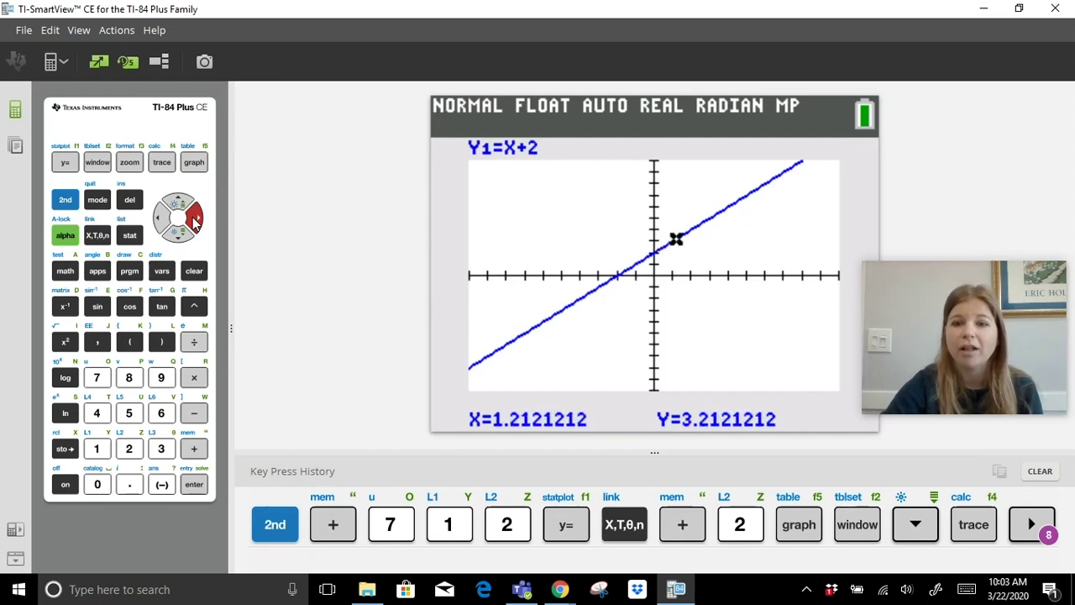
left_click(192, 216)
left_click(193, 217)
left_click(193, 217)
left_click(193, 217)
left_click(192, 217)
left_click(192, 216)
left_click(192, 217)
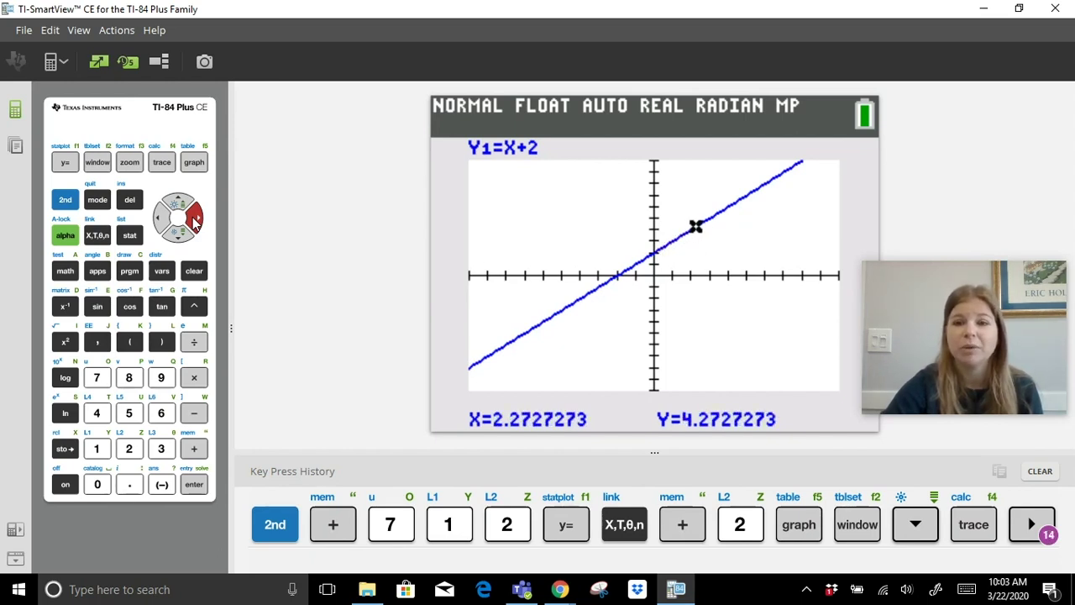
left_click(192, 217)
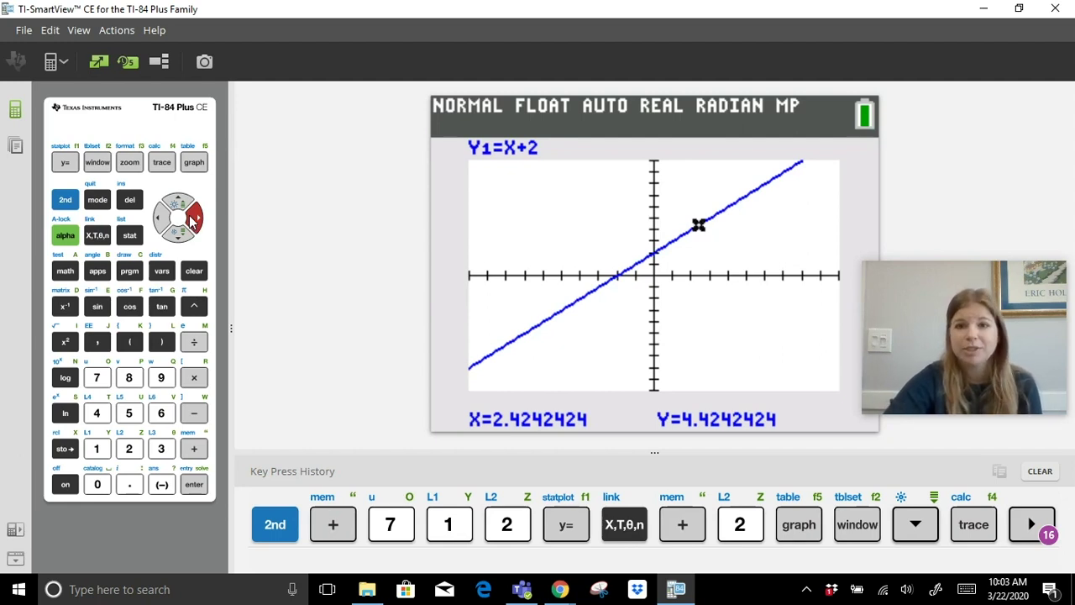
left_click(67, 202)
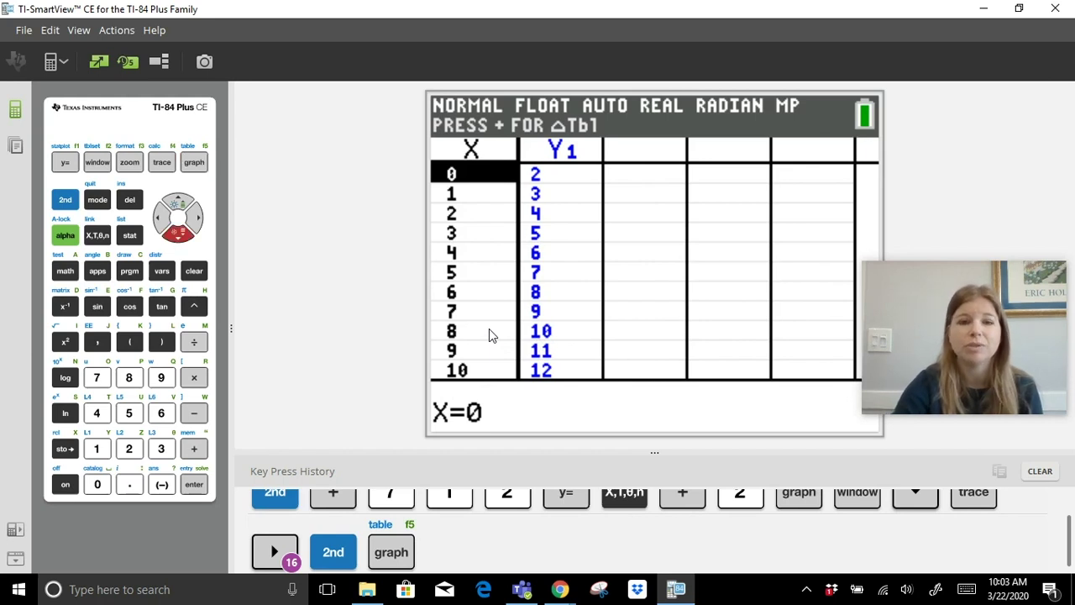
Scroll the Y1 table through rows from X=-6 to X=16, ending on the Y1=X+2 graph.
key("Down")
key("Down")
key("Down")
key("Down")
key("Down")
key("Down")
key("Down")
key("Down")
key("Down")
key("Down")
key("Down")
key("Down")
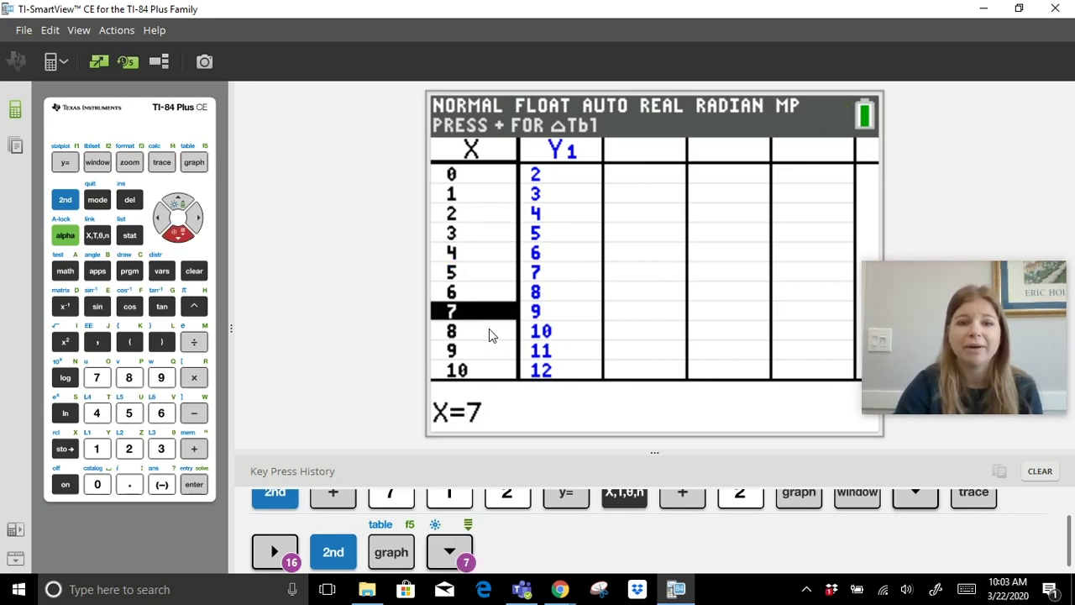
key("Down")
key("Down")
key("Down")
key("Down")
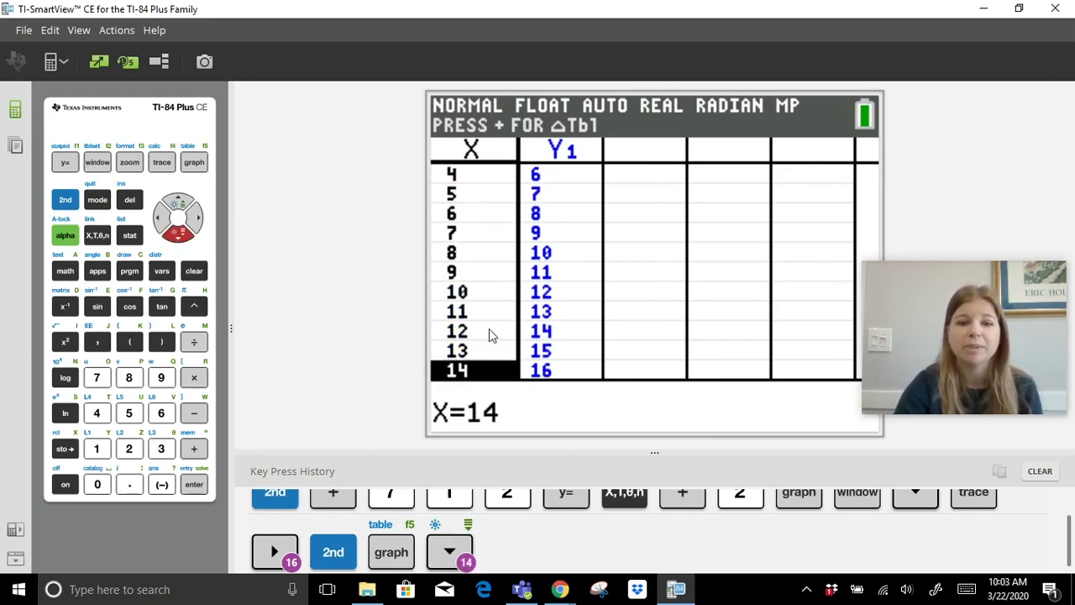
key("Up")
key("Up")
key("Up")
key("Up")
key("Up")
key("Up")
key("Up")
key("Up")
key("Up")
key("Up")
key("Up")
key("Up")
key("Up")
key("Up")
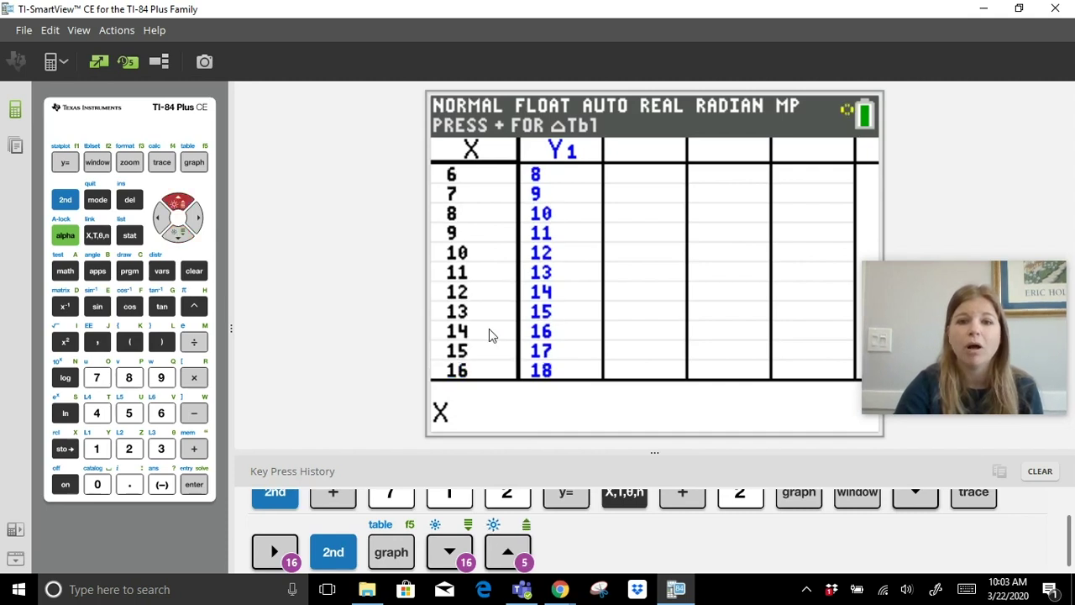
key("Up")
key("Up")
key("Up")
key("Up")
key("Up")
key("Up")
key("Up")
key("Up")
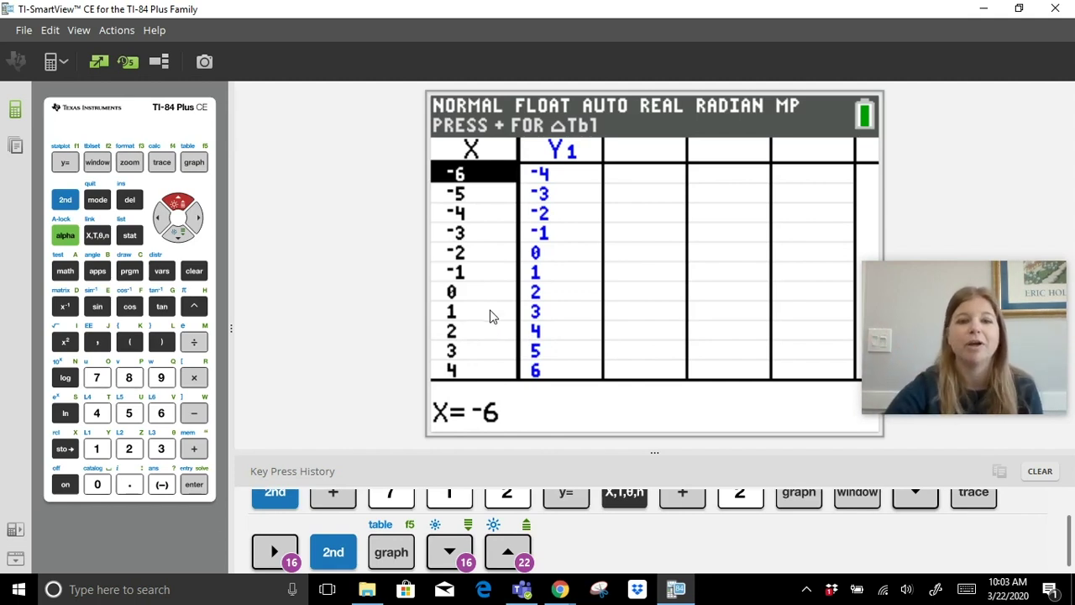
key("Down")
key("Down")
key("Down")
key("Down")
key("Down")
key("Down")
key("Down")
key("Down")
key("Down")
key("Down")
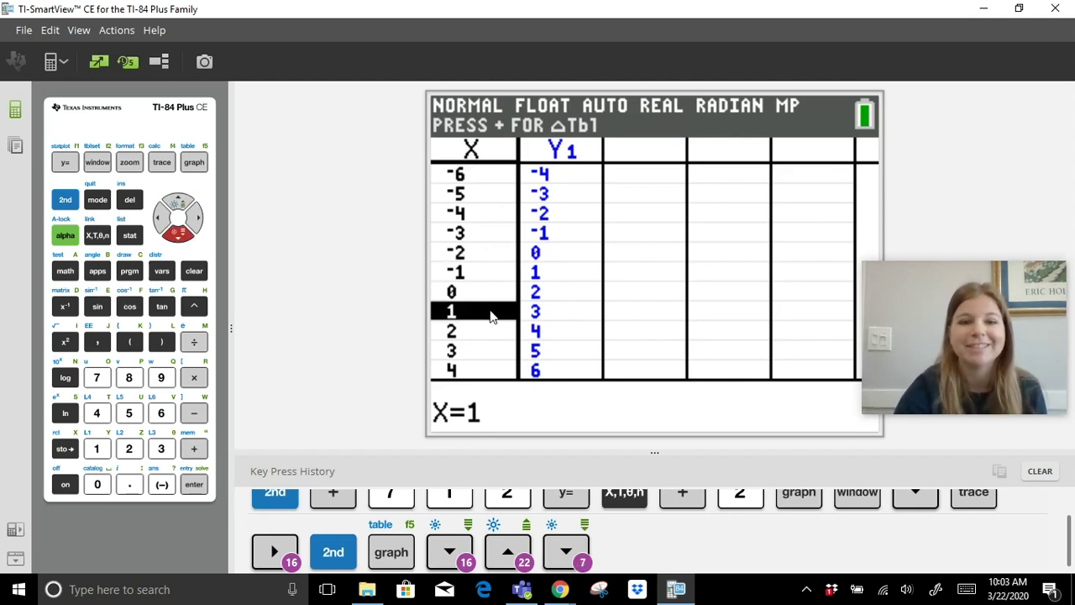
key("Down")
key("Down")
key("Down")
key("Down")
key("Down")
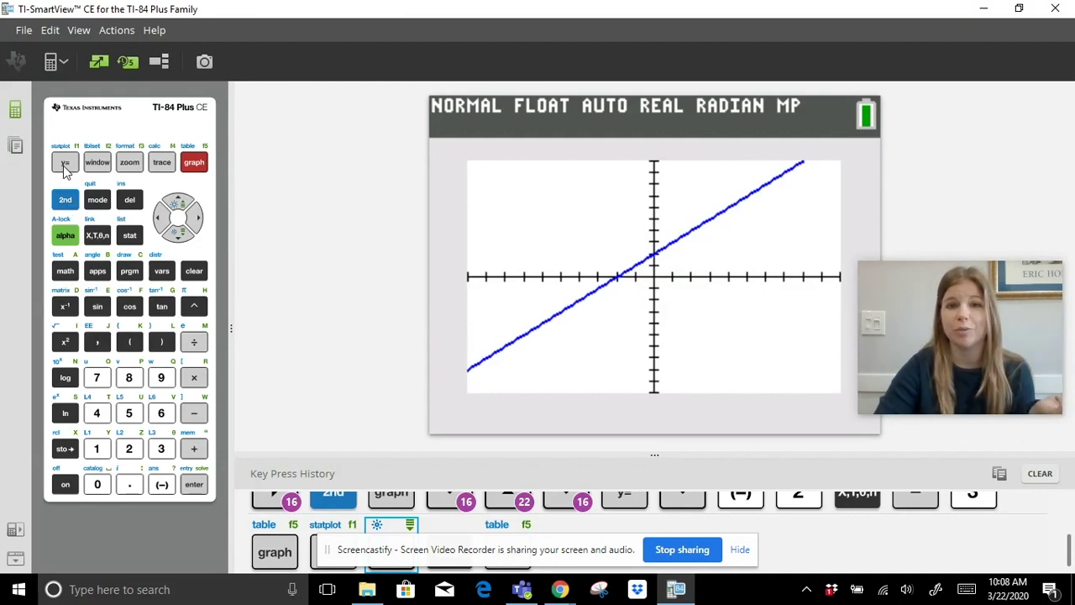
Enter Y2=-3X-1 in the equation editor and graph it alongside Y1=X+2.
left_click(64, 165)
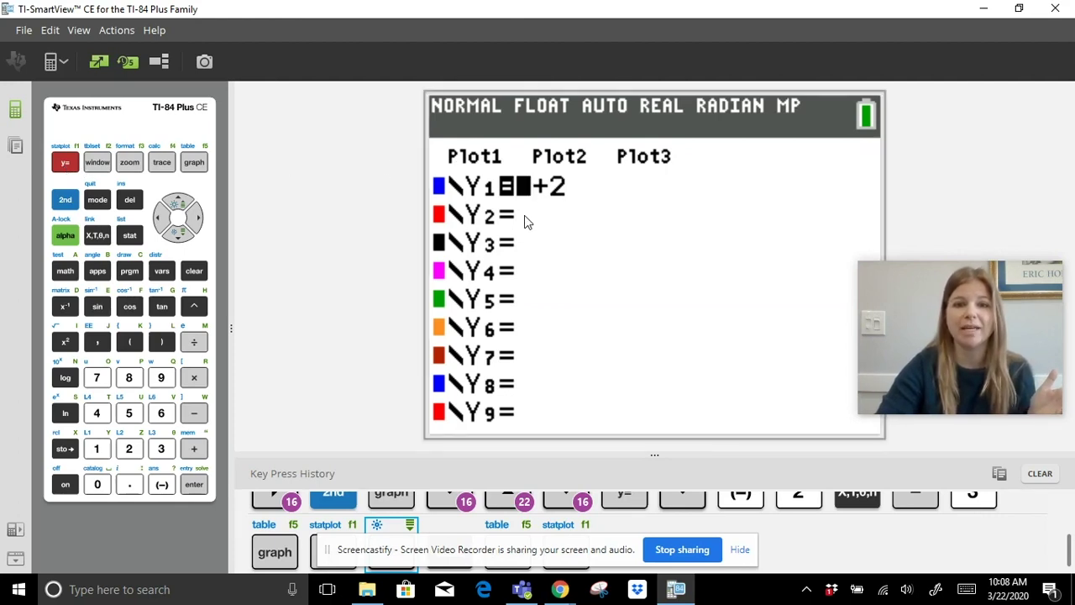
key("Down")
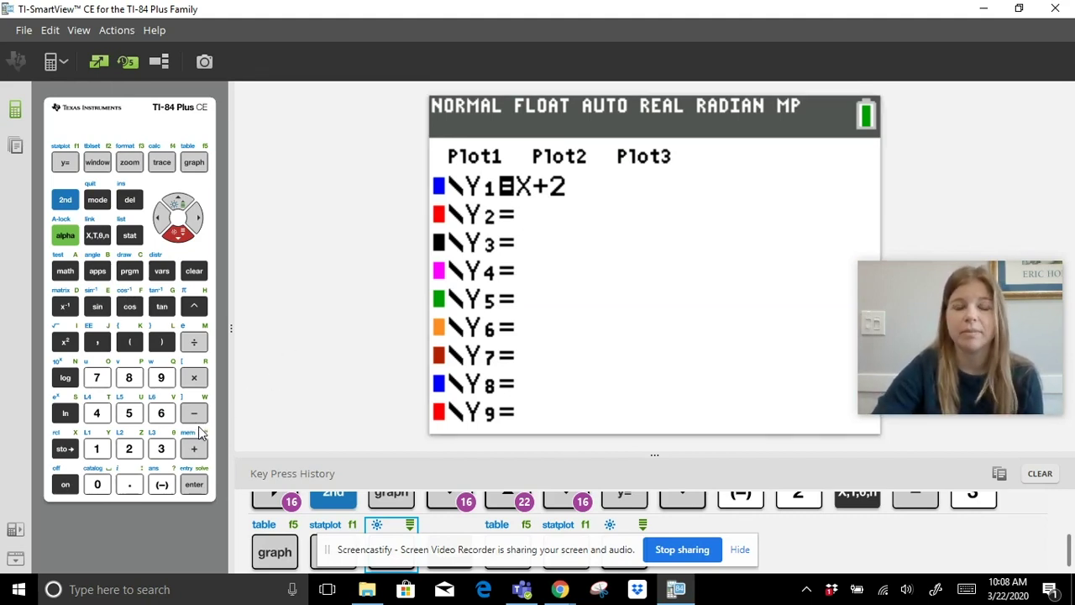
left_click(161, 485)
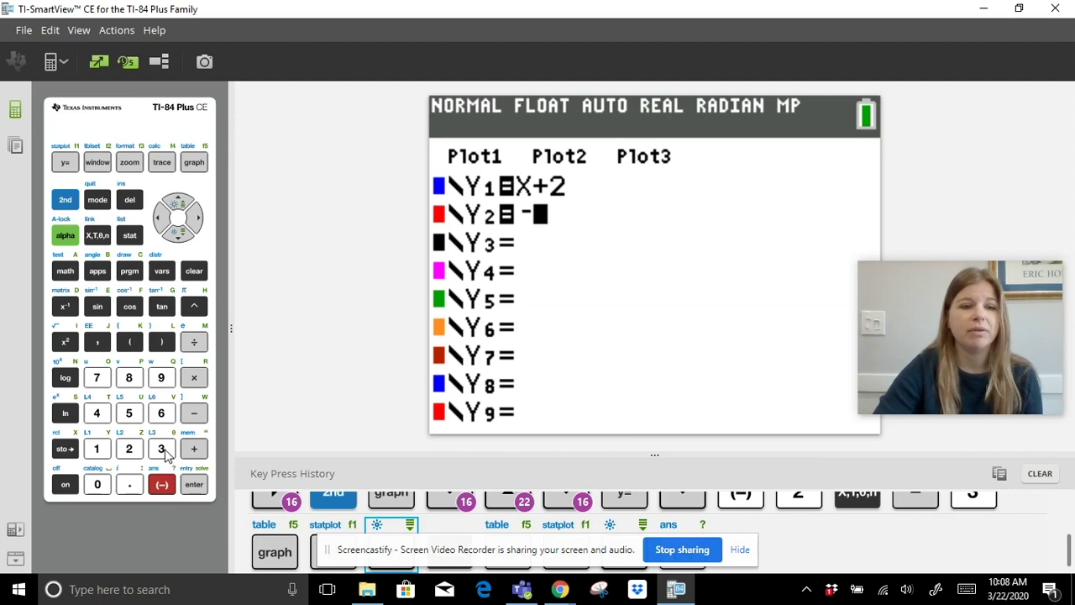
left_click(162, 449)
left_click(97, 237)
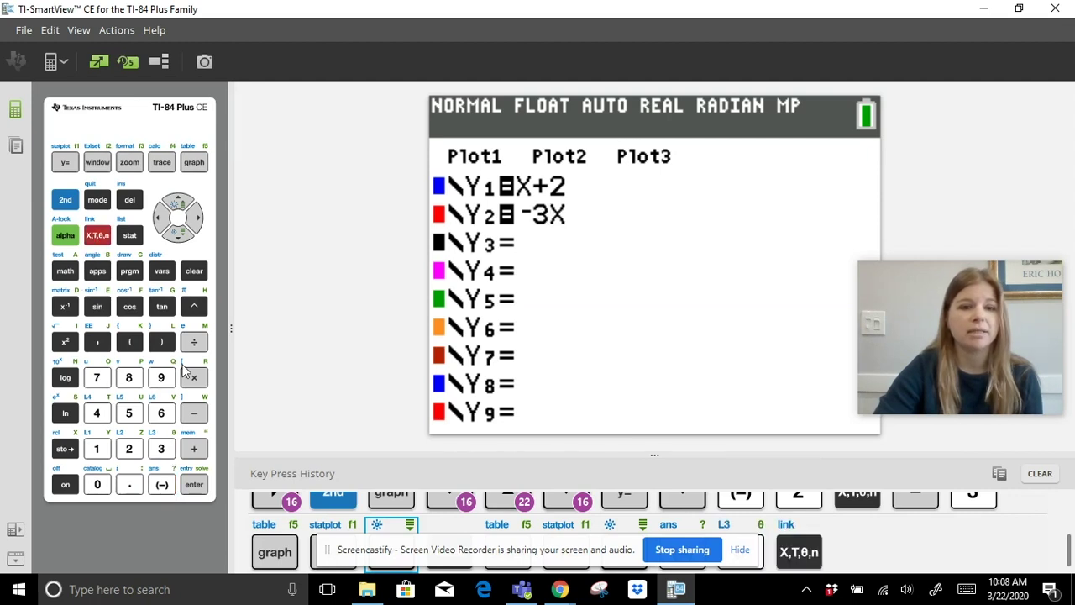
left_click(193, 413)
left_click(98, 448)
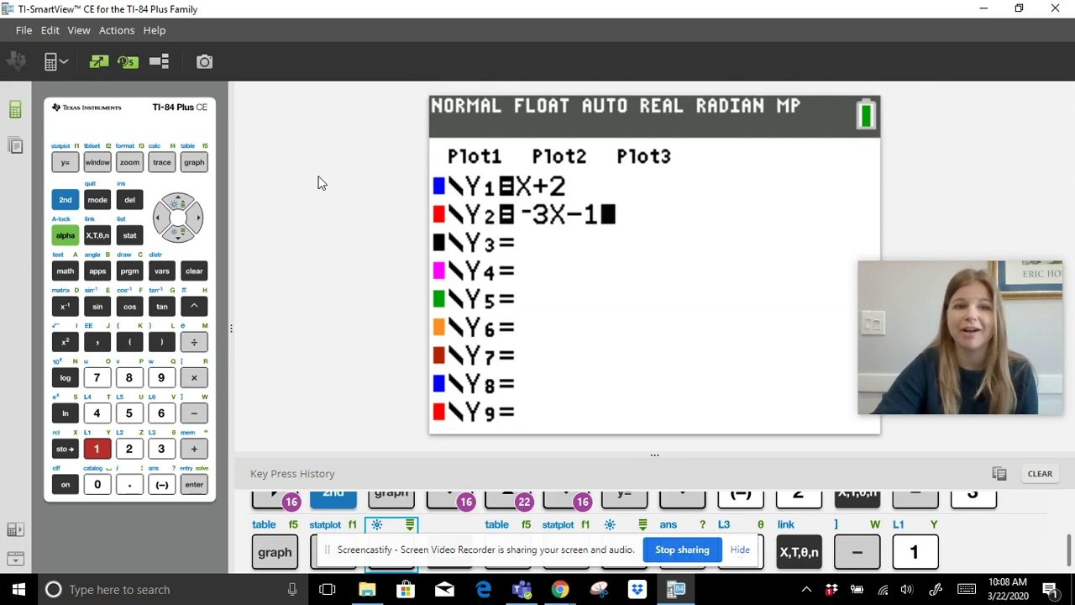
left_click(195, 163)
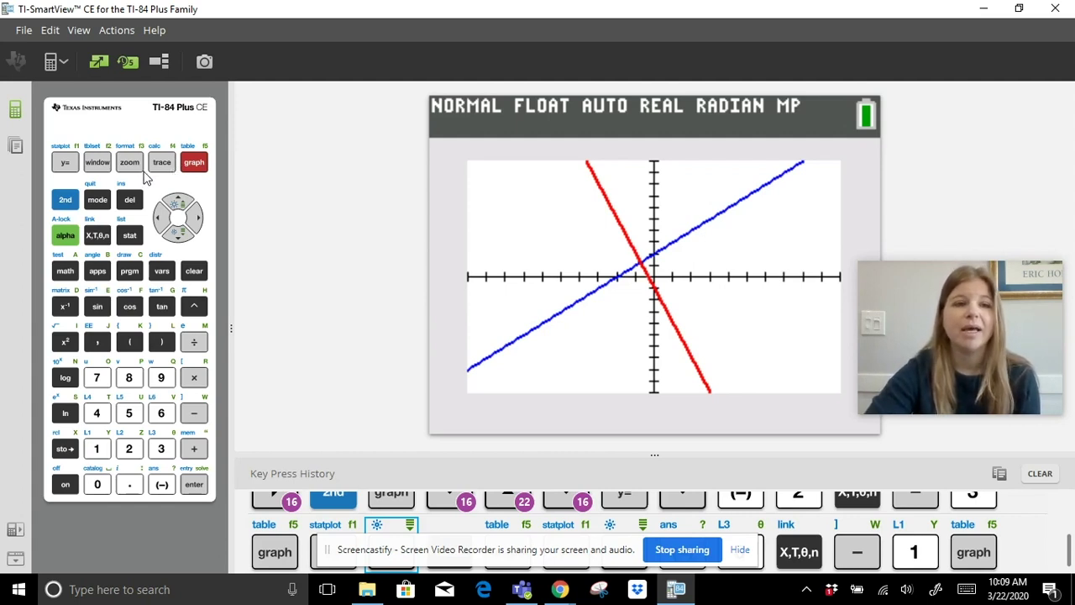
Choose 5:intersect from the CALCULATE menu to get the first-curve prompt.
left_click(65, 201)
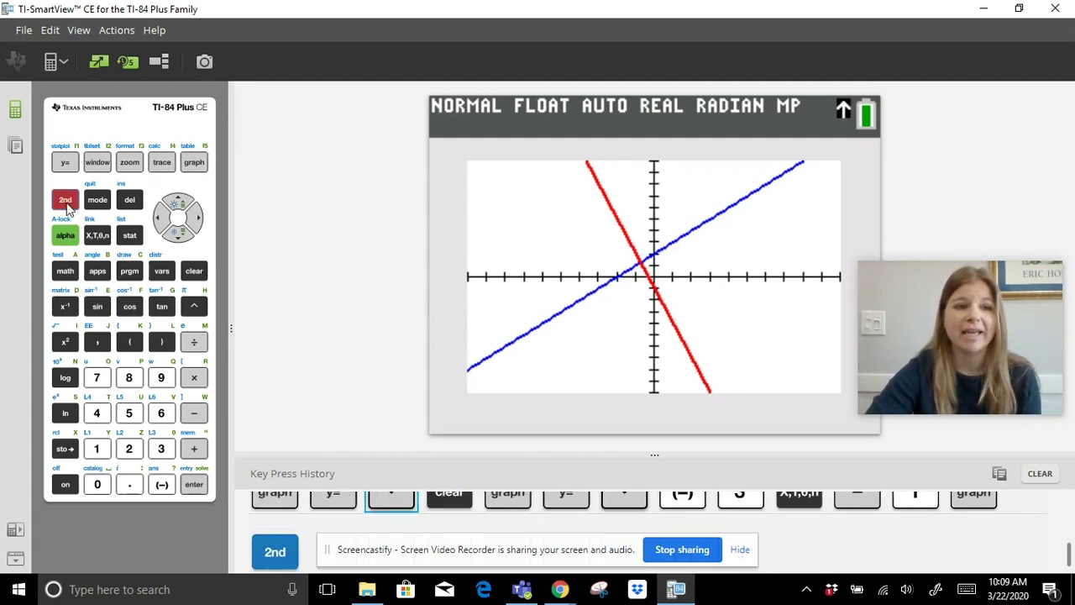
left_click(162, 165)
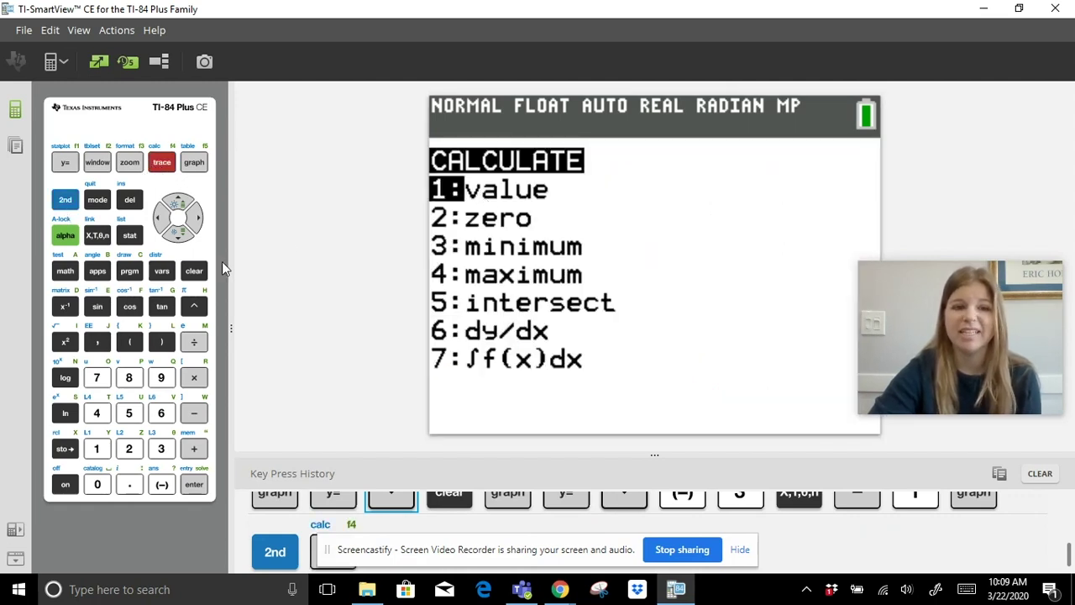
left_click(176, 234)
left_click(176, 234)
left_click(176, 235)
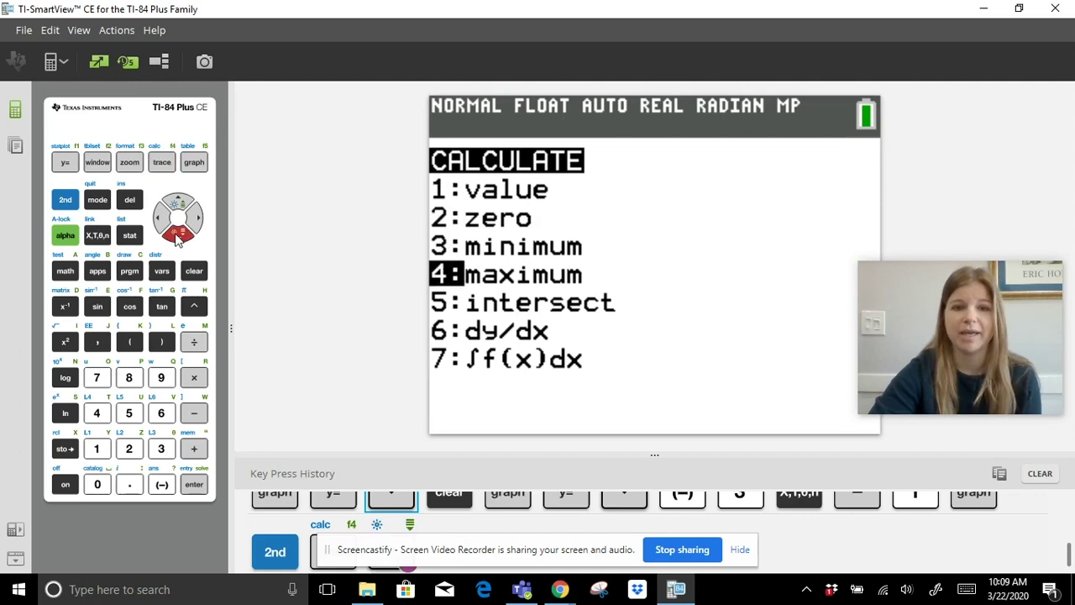
left_click(175, 234)
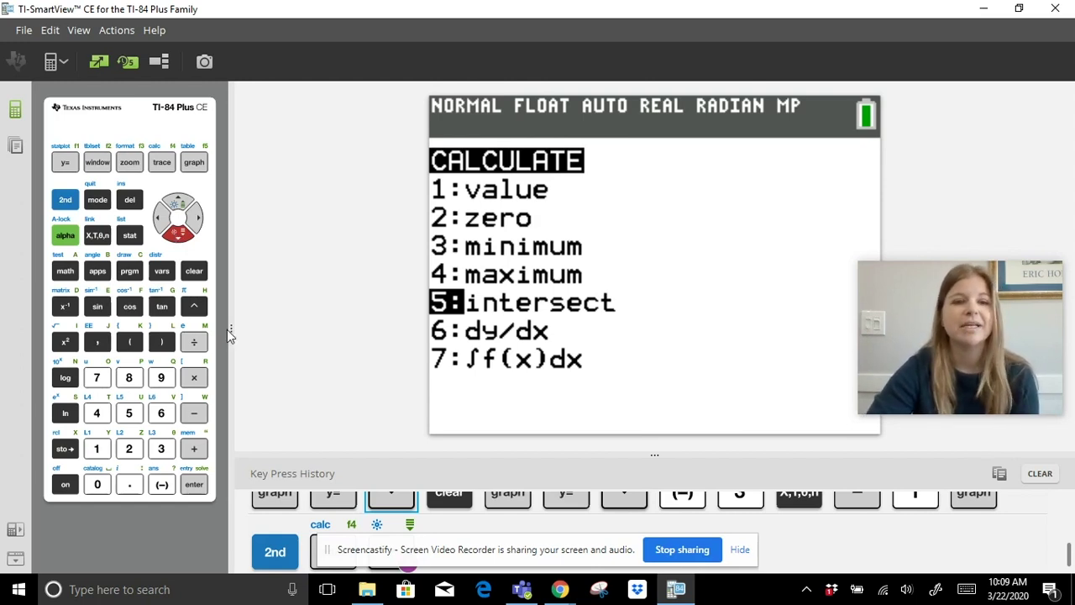
left_click(194, 485)
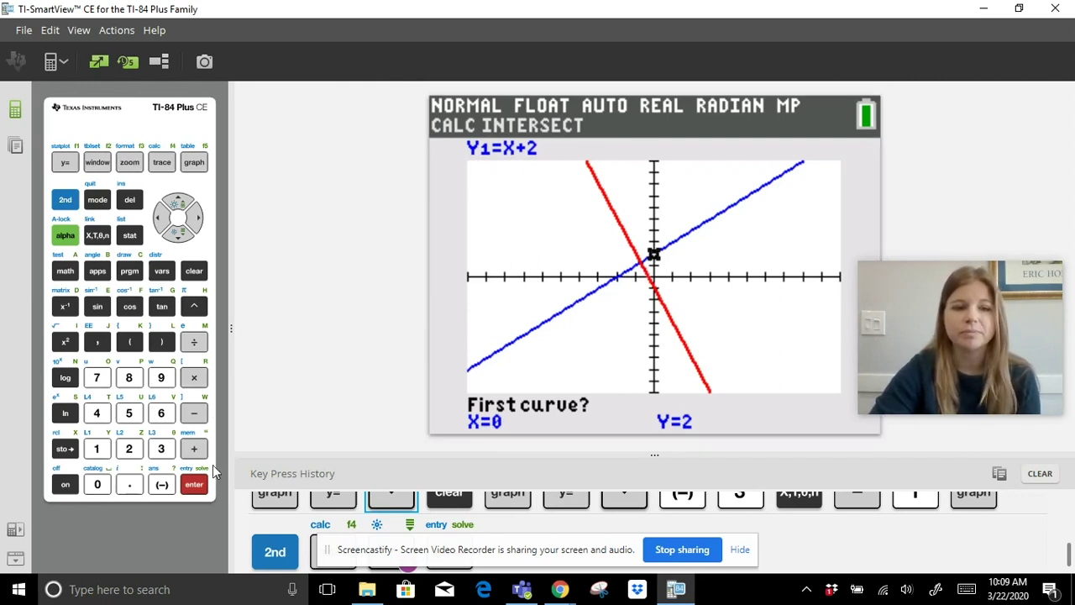
Accept both curves and the guess to get intersection X=-0.75, Y=1.25, then show the Y1/Y2 table.
left_click(194, 487)
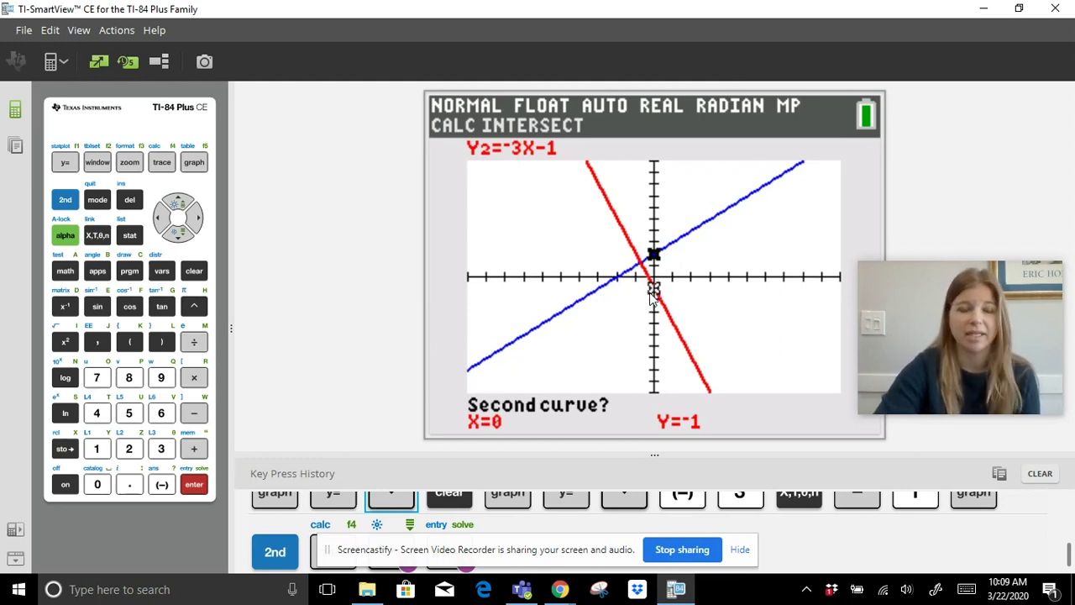
left_click(194, 486)
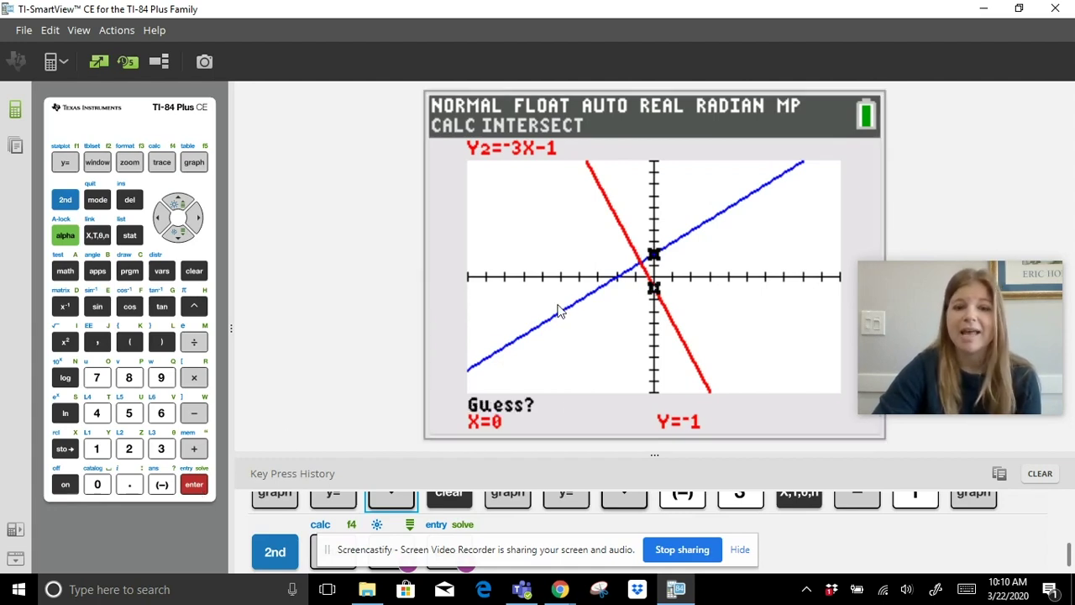
left_click(193, 487)
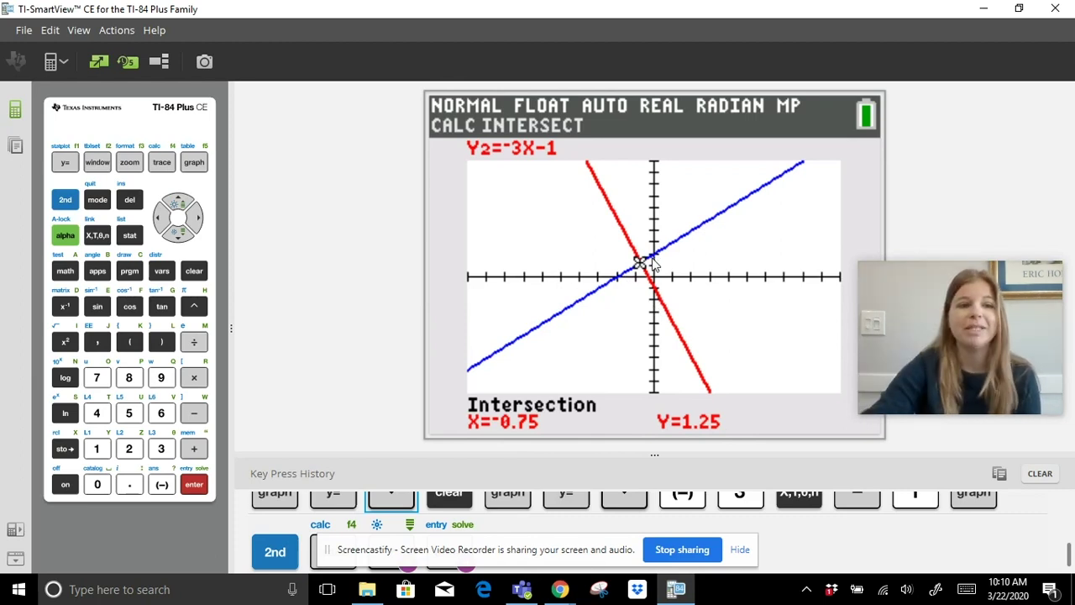
left_click(67, 203)
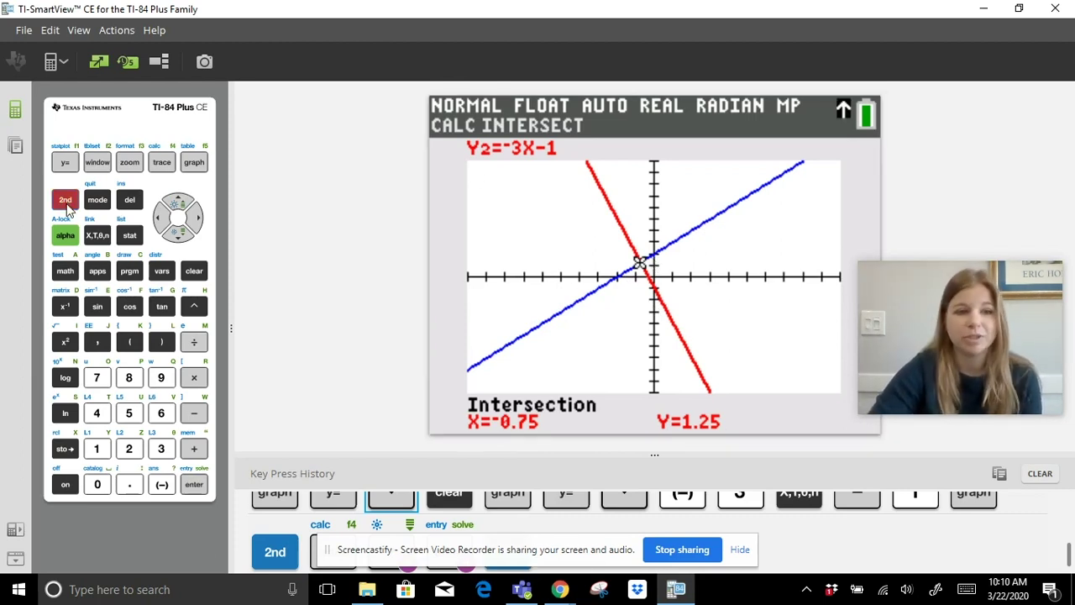
left_click(192, 163)
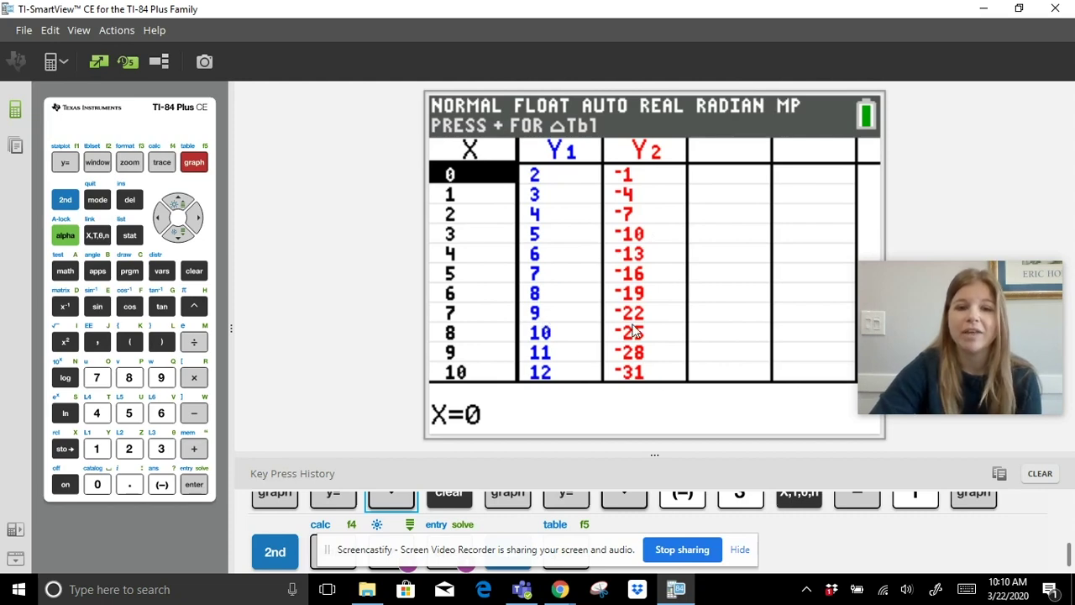
Scroll the Y1/Y2 table up to X=-5, then step back down to X=2.
left_click(183, 204)
left_click(183, 205)
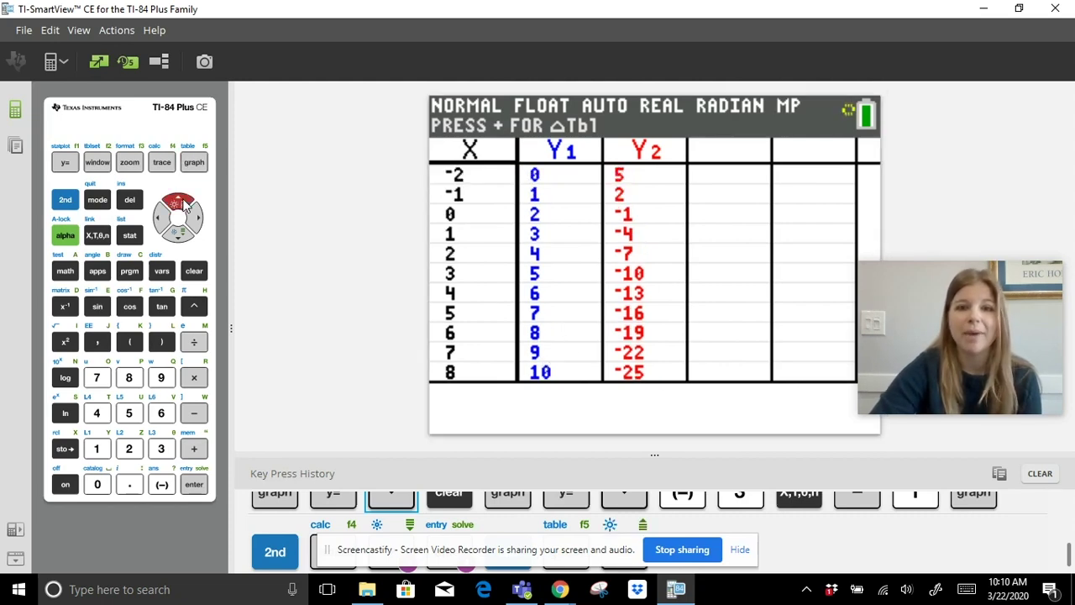
left_click(183, 204)
left_click(183, 205)
left_click(183, 204)
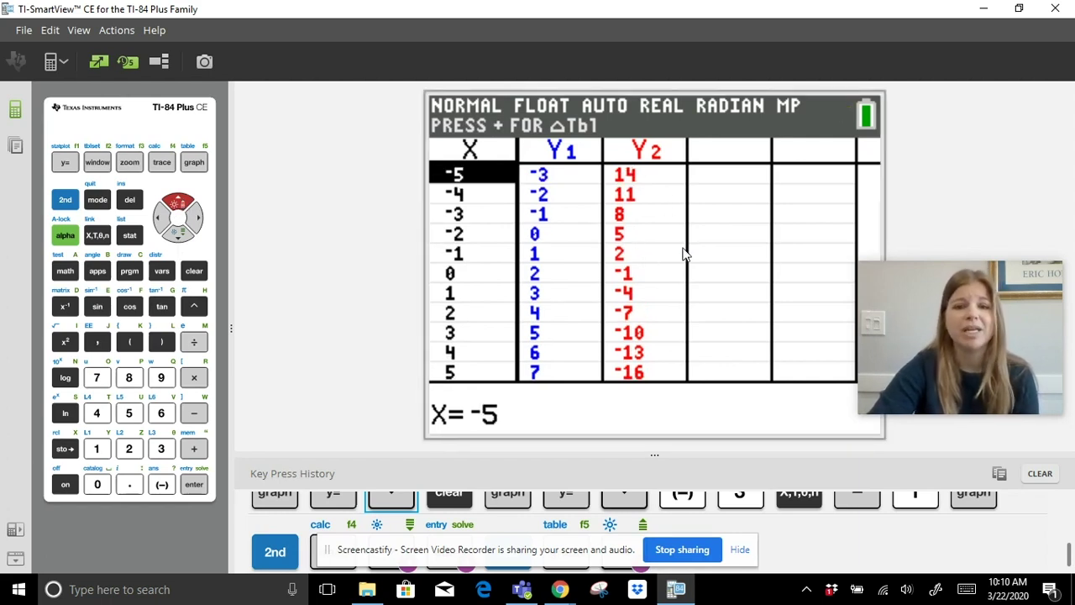
left_click(183, 236)
left_click(183, 236)
left_click(183, 237)
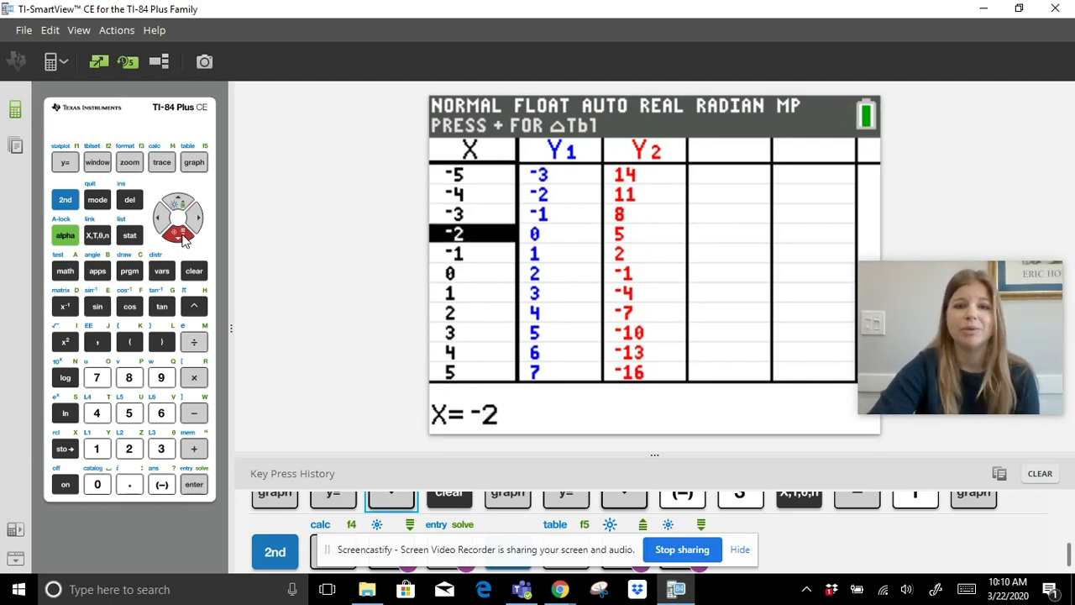
left_click(183, 236)
left_click(183, 236)
left_click(183, 236)
left_click(183, 236)
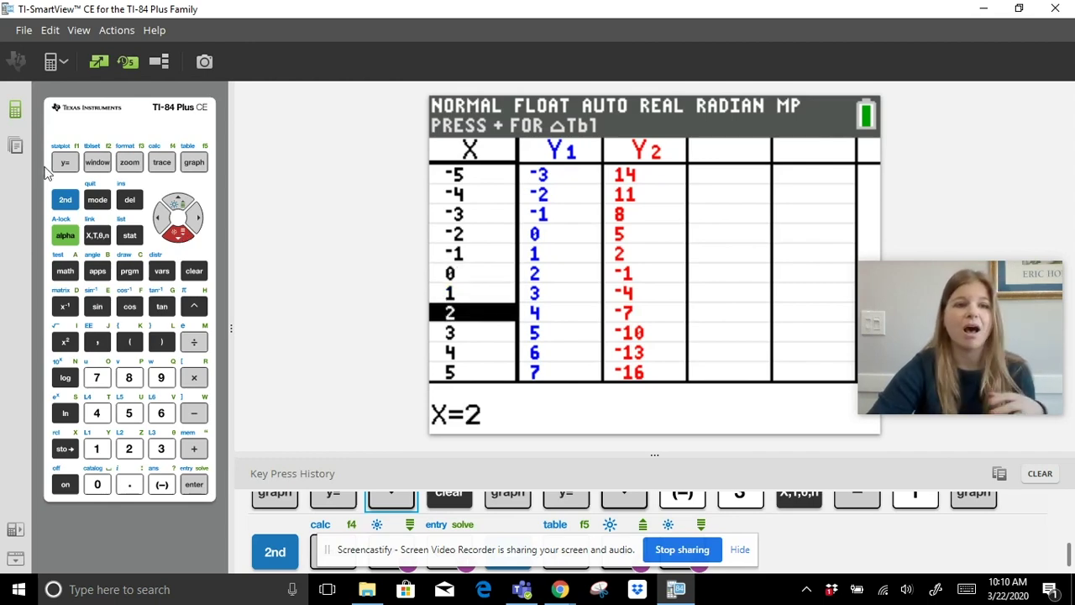
Clear the Y1=X+2 and Y2=-3X-1 equations in the Y= editor.
left_click(61, 164)
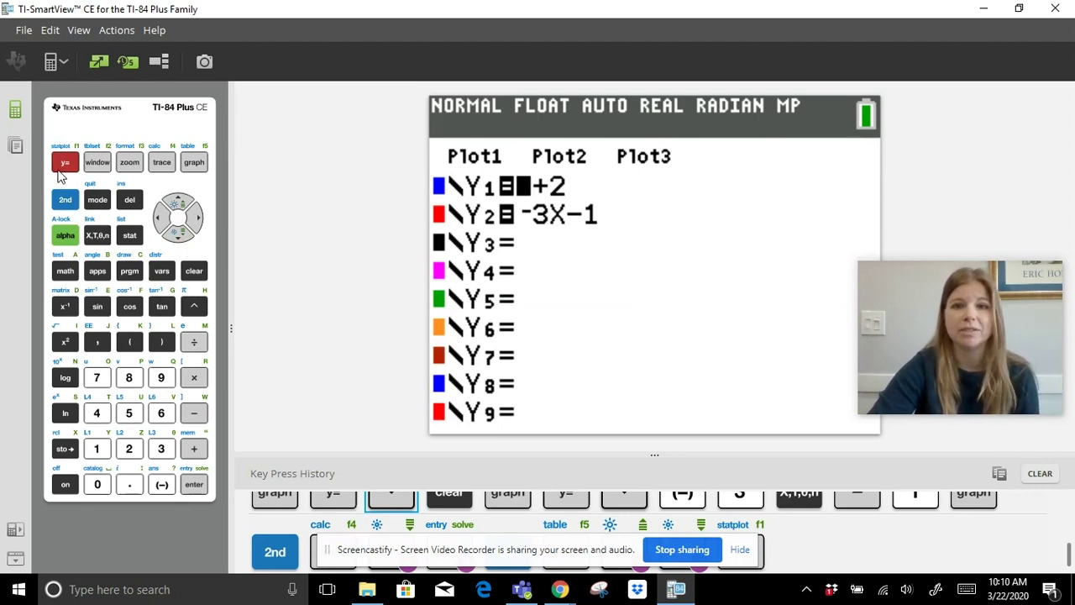
left_click(194, 270)
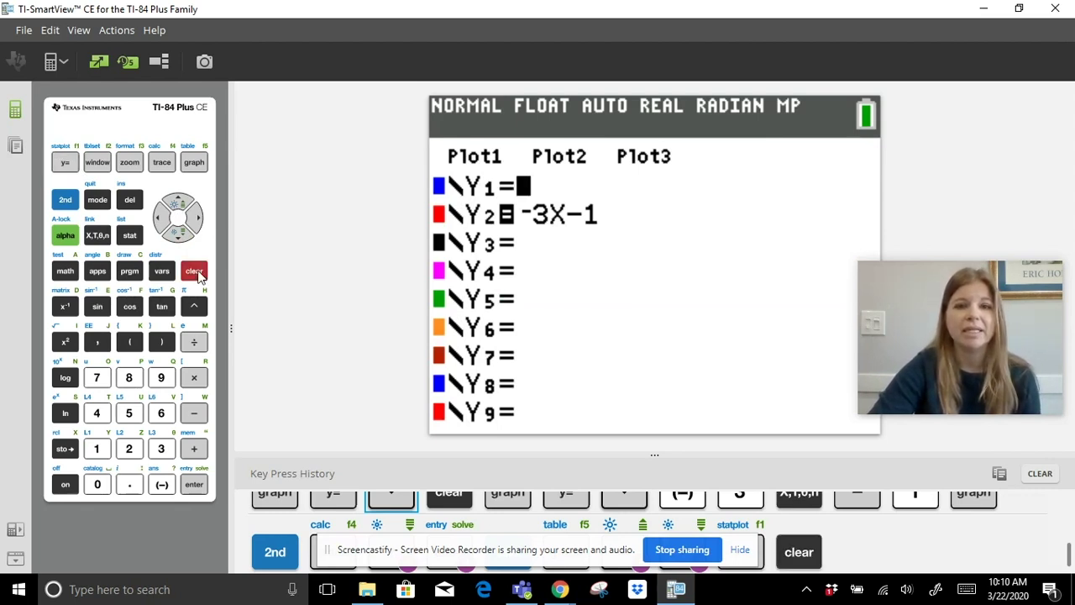
left_click(180, 235)
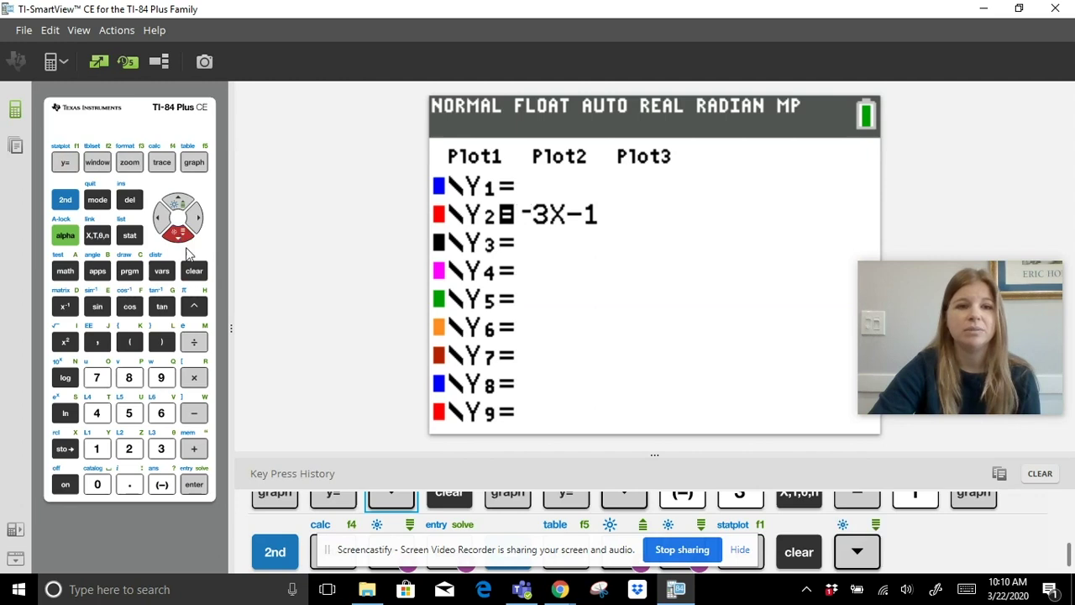
left_click(194, 270)
Enter Y1=2^X and graph it.
left_click(187, 205)
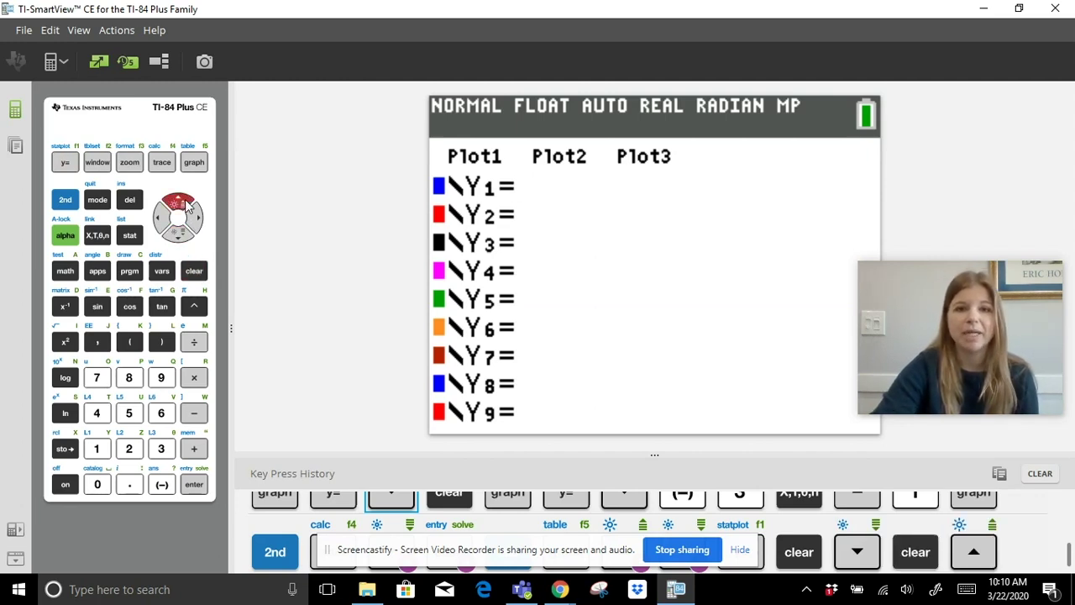
left_click(129, 449)
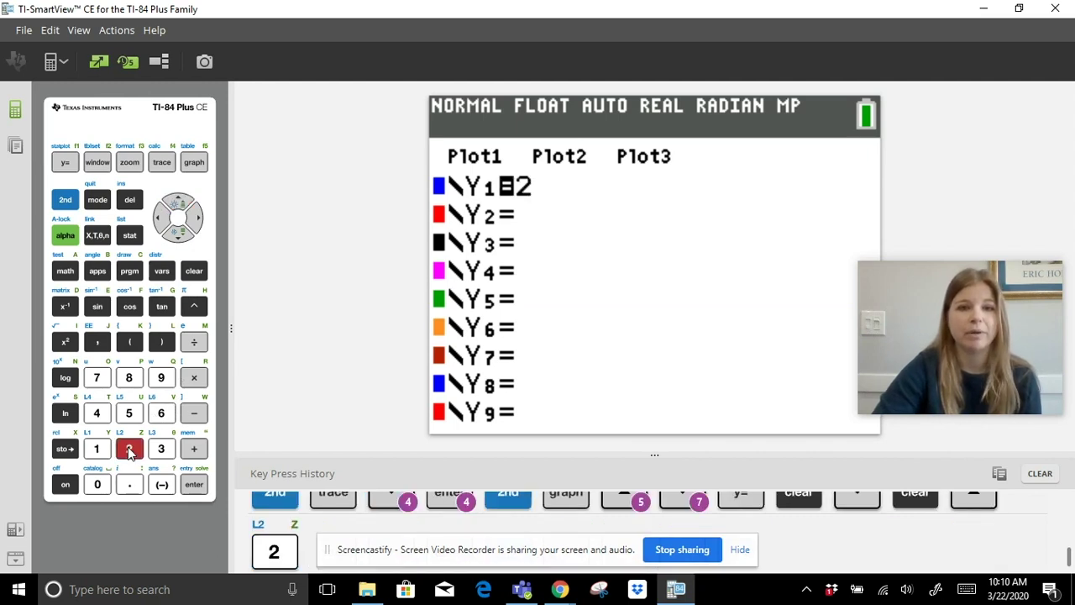
left_click(194, 306)
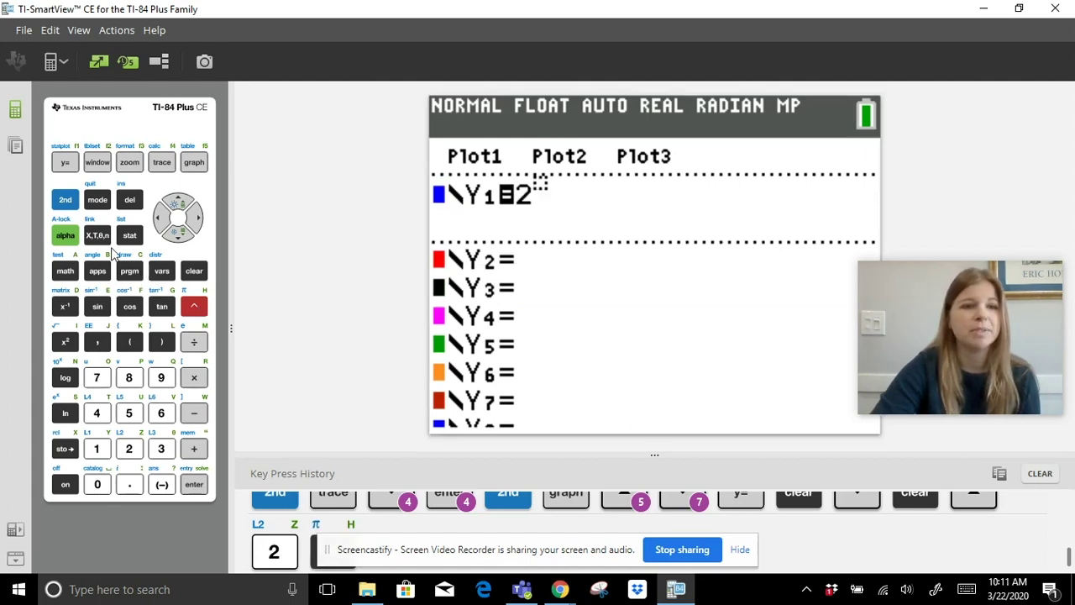
left_click(99, 236)
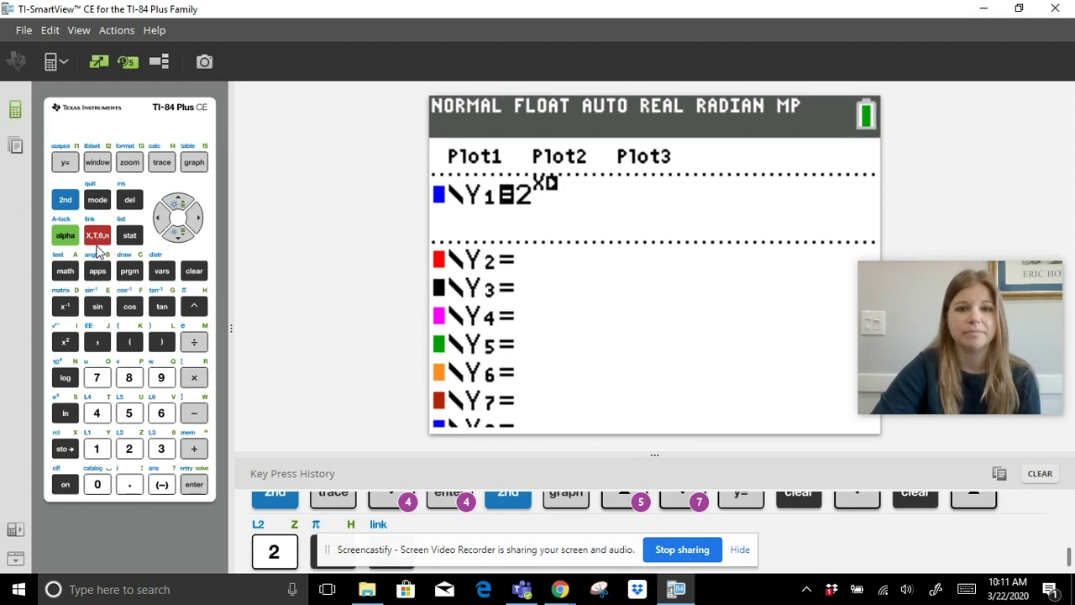
left_click(194, 163)
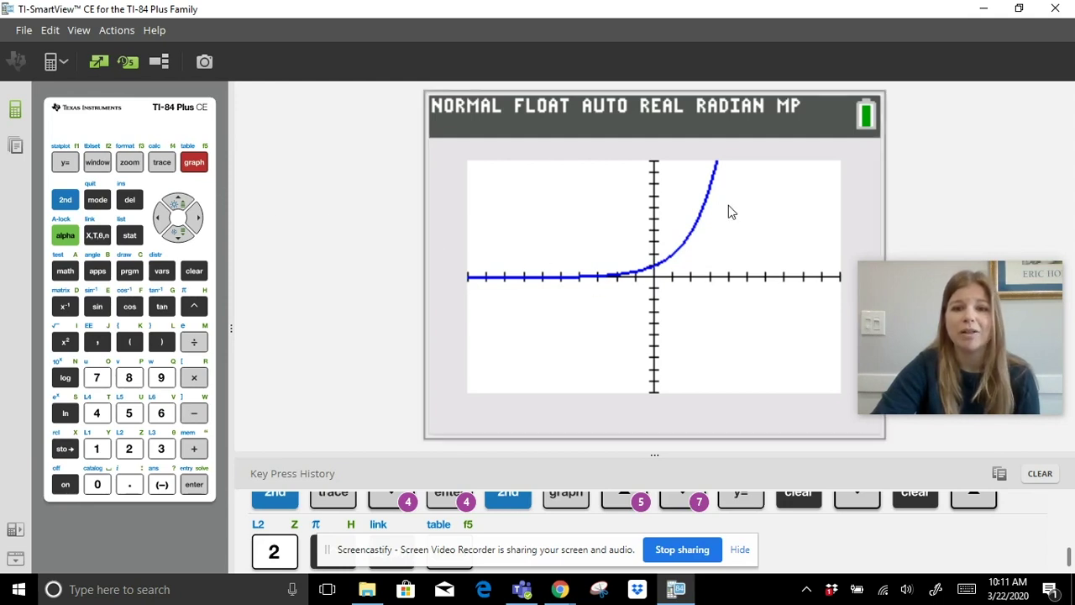
Trace the 2^X curve rightward from X=0, Y=1 to about X=3.03, Y=8.17.
left_click(161, 162)
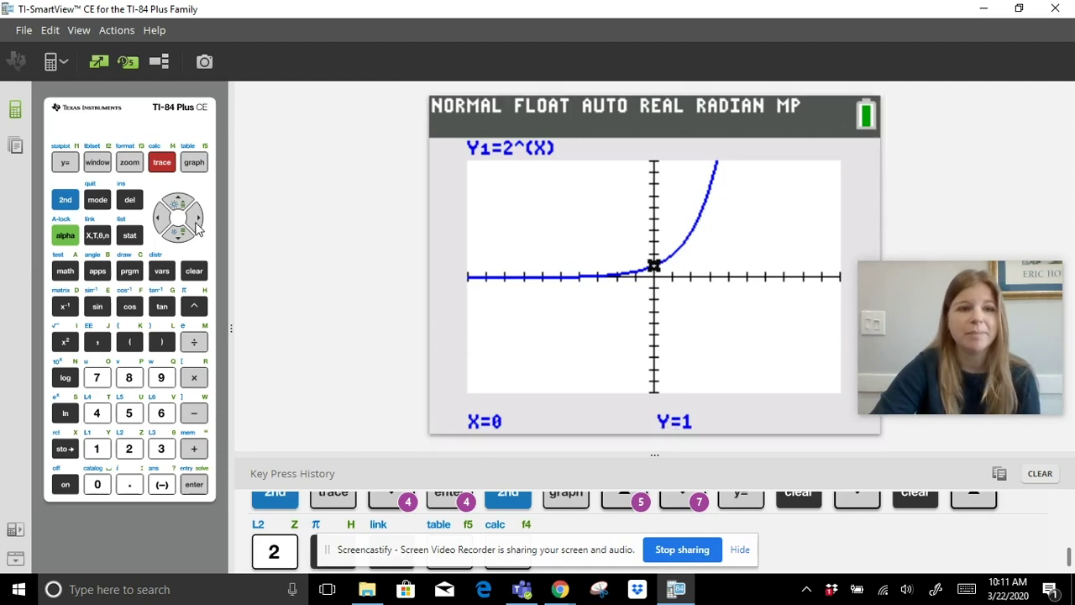
left_click(195, 220)
left_click(195, 220)
left_click(195, 220)
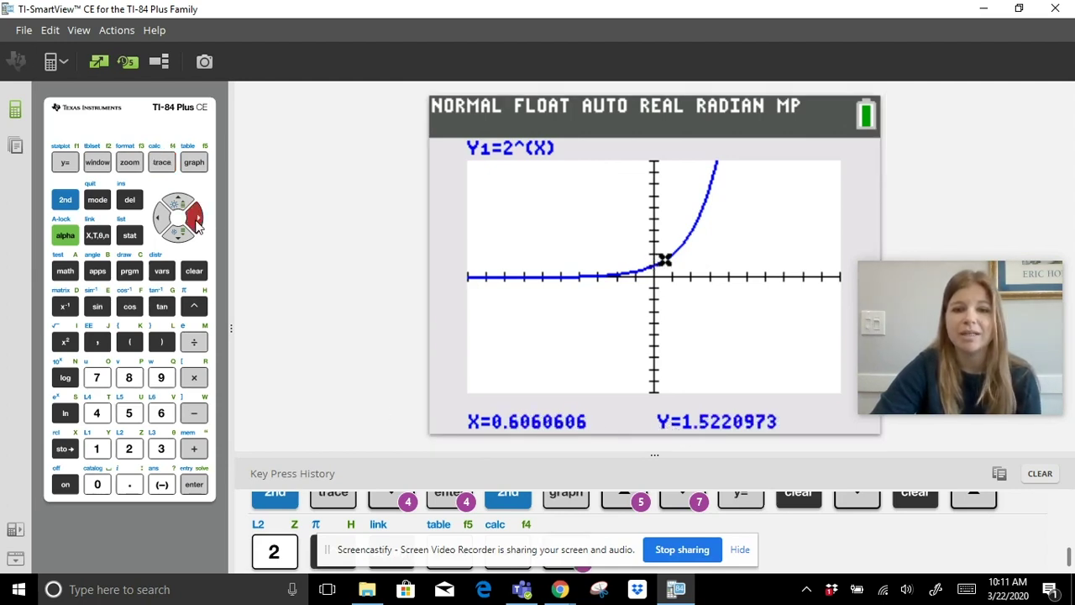
left_click(195, 221)
left_click(195, 220)
left_click(194, 220)
left_click(195, 220)
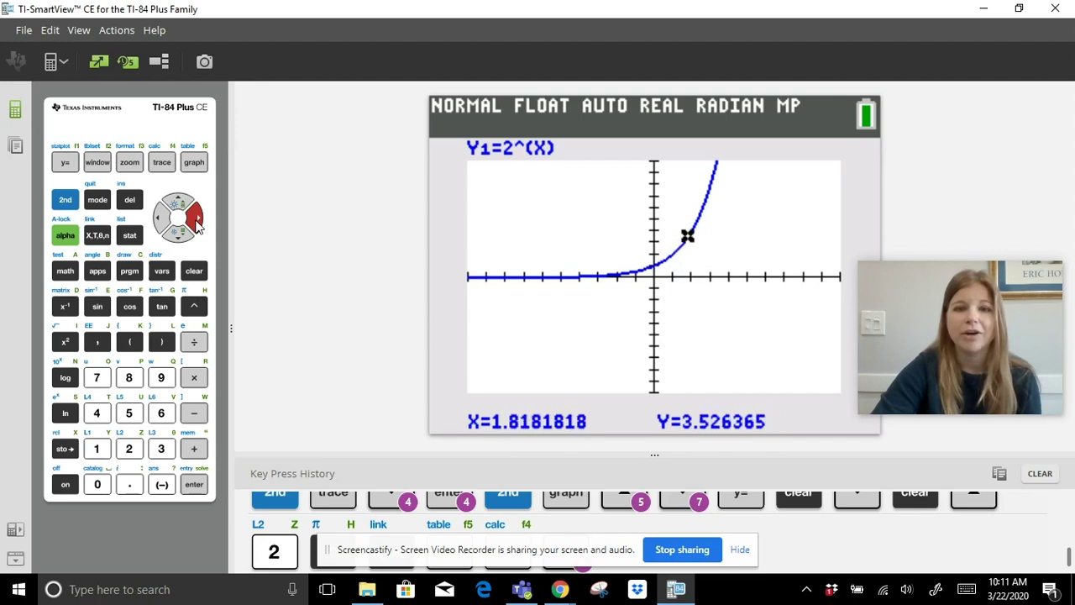
left_click(195, 220)
left_click(195, 220)
left_click(195, 220)
left_click(195, 220)
left_click(194, 220)
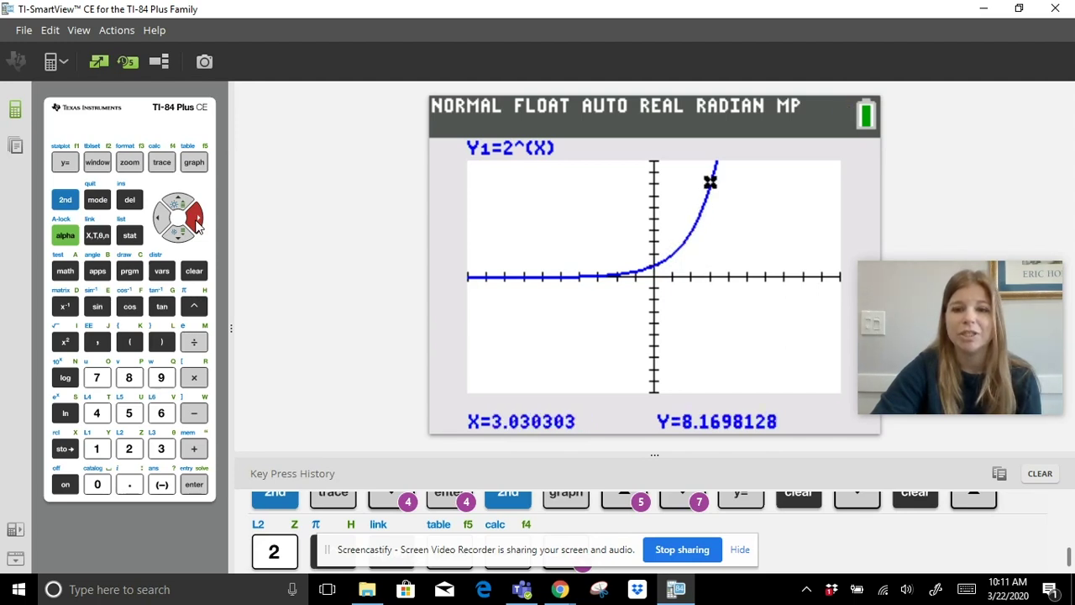
left_click(195, 220)
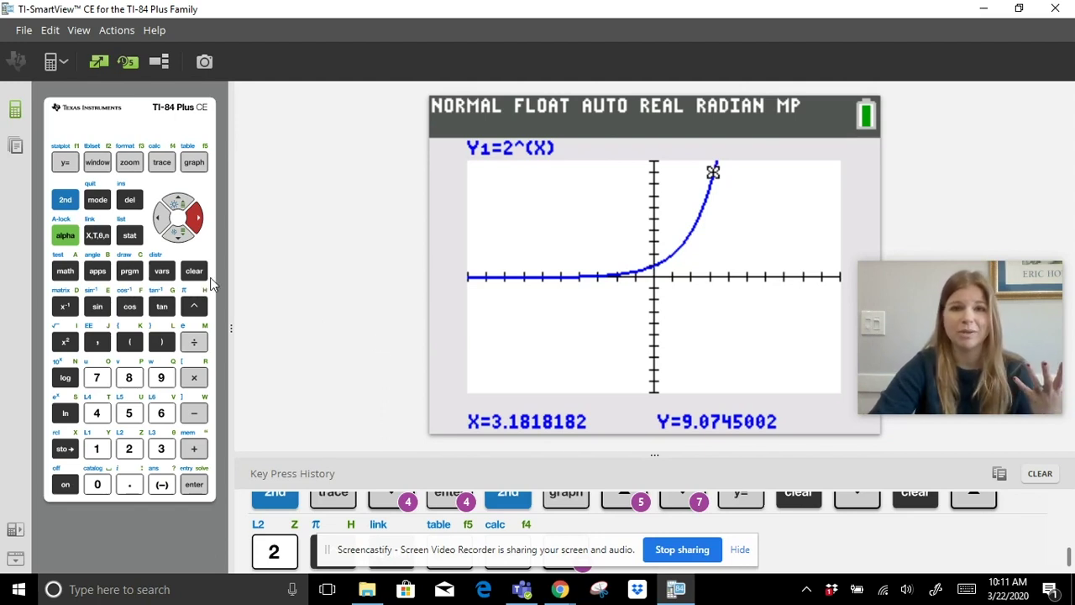
Set Ymax to 30 in the window settings.
left_click(97, 164)
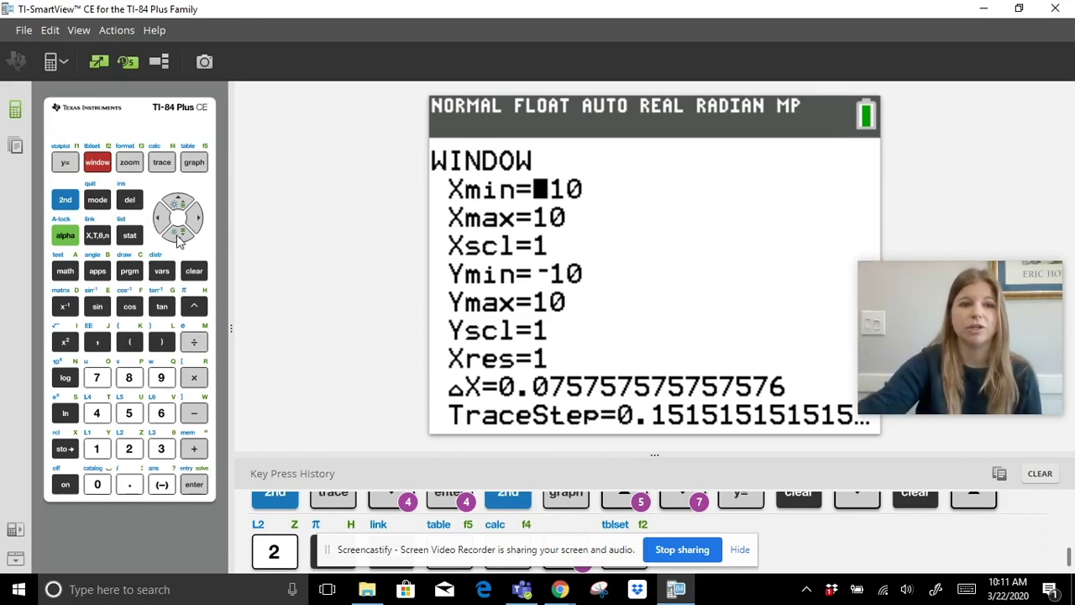
left_click(178, 238)
left_click(179, 238)
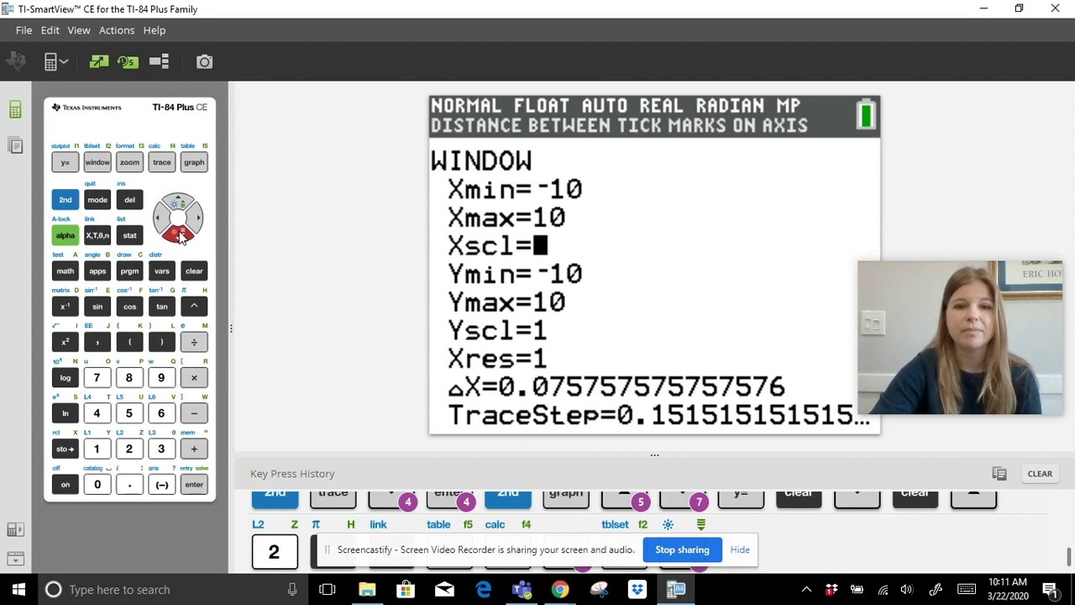
left_click(180, 240)
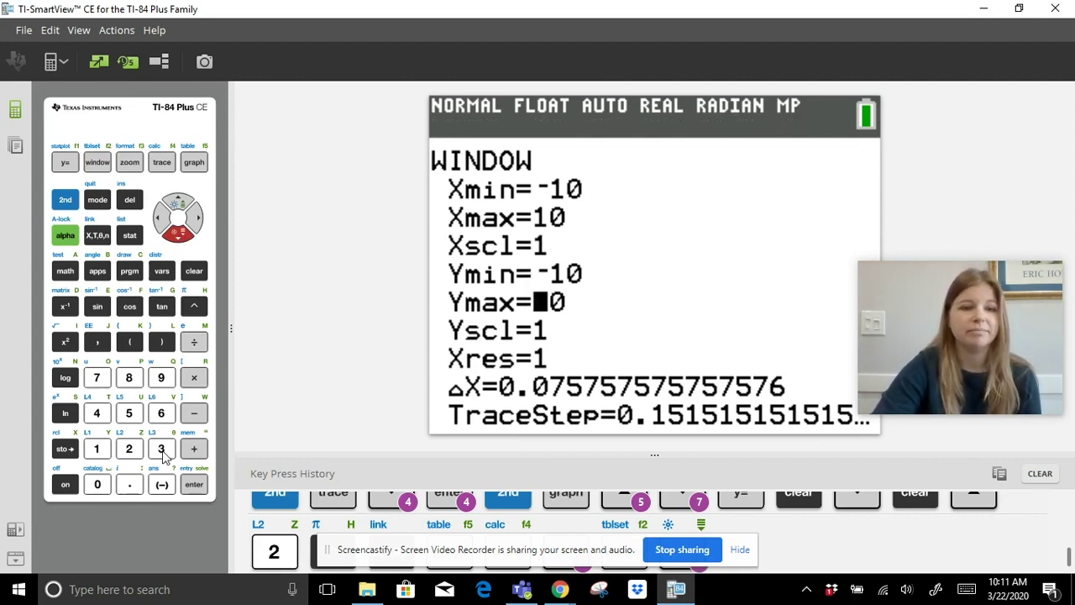
left_click(160, 450)
left_click(97, 484)
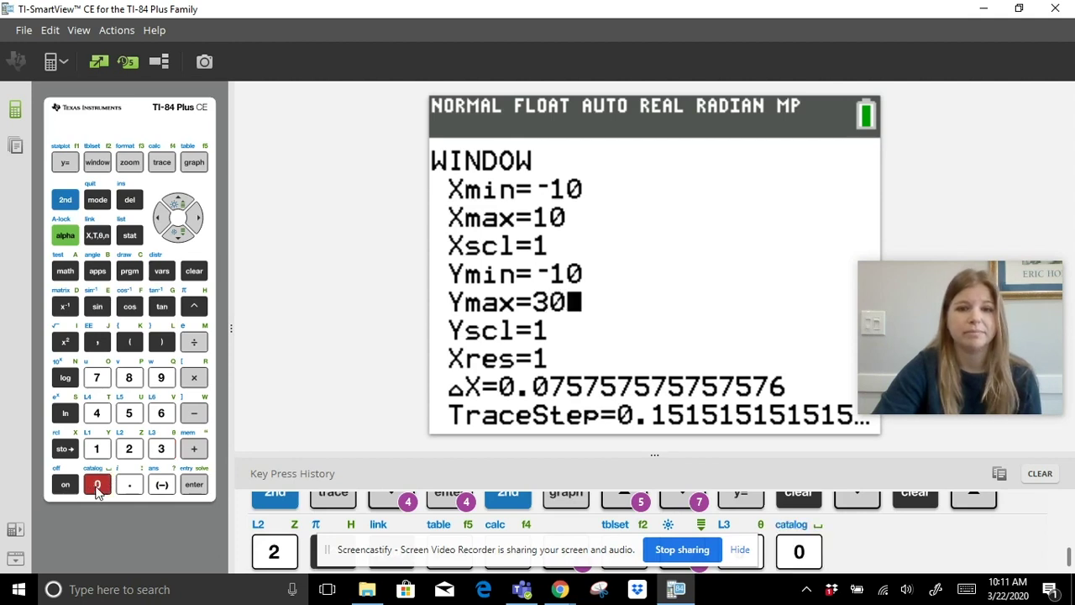
Replace the Ymin value with -5.
left_click(186, 205)
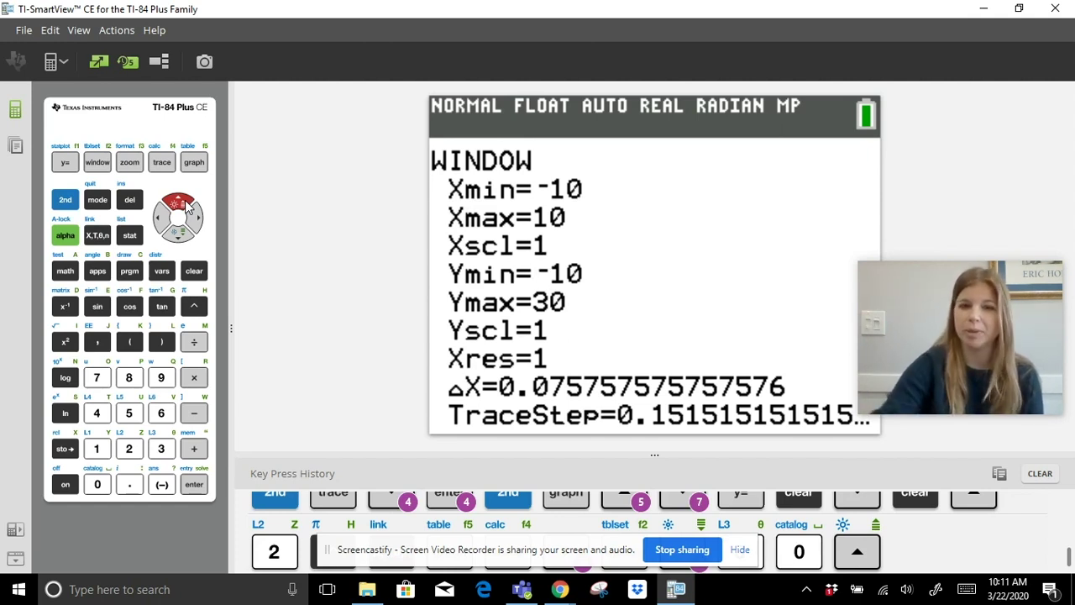
left_click(200, 218)
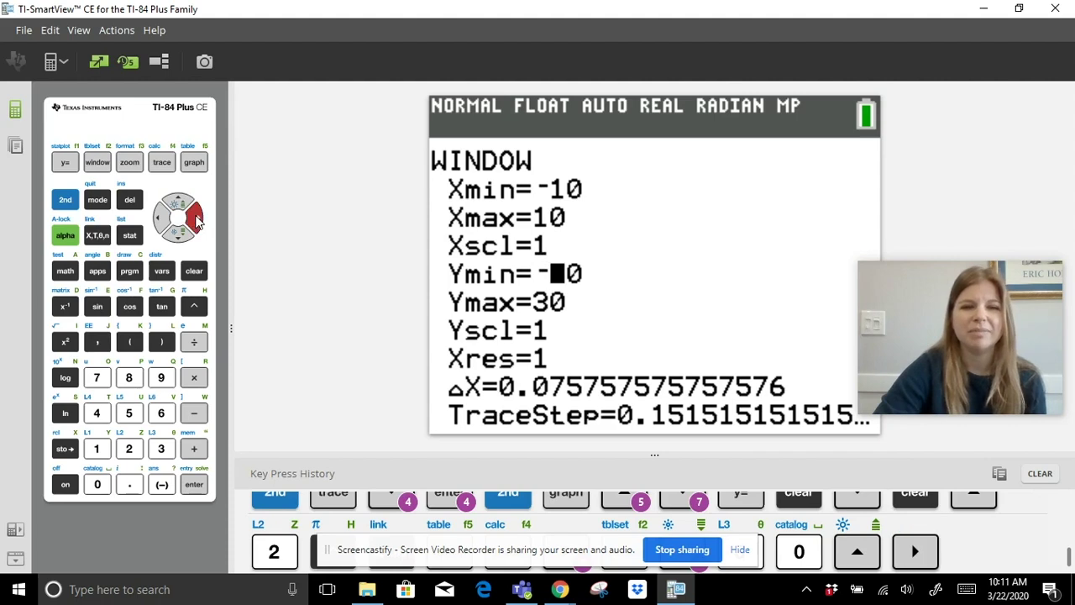
left_click(194, 271)
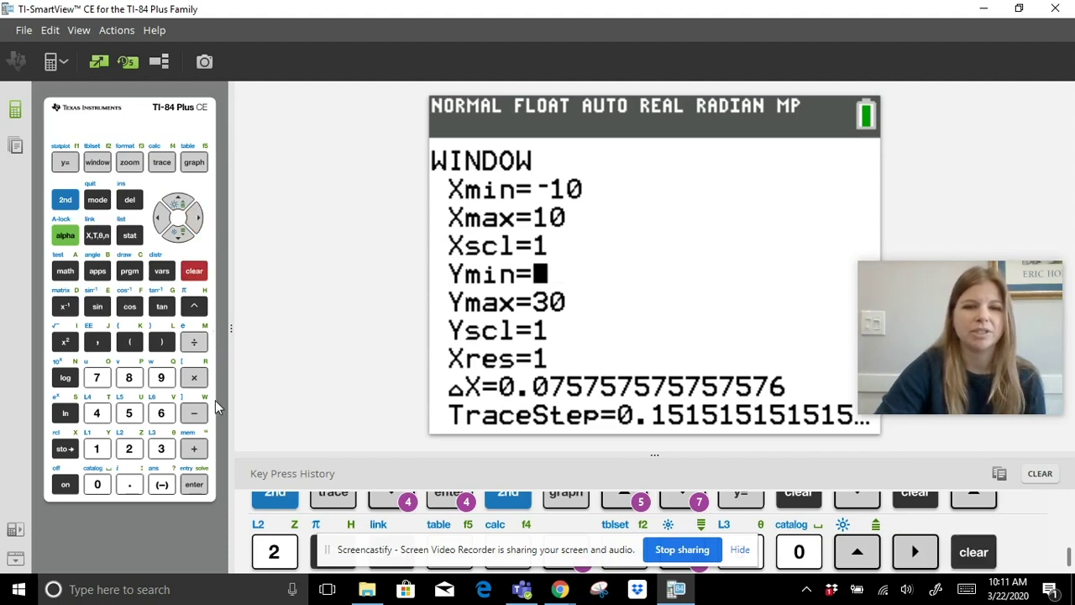
left_click(162, 484)
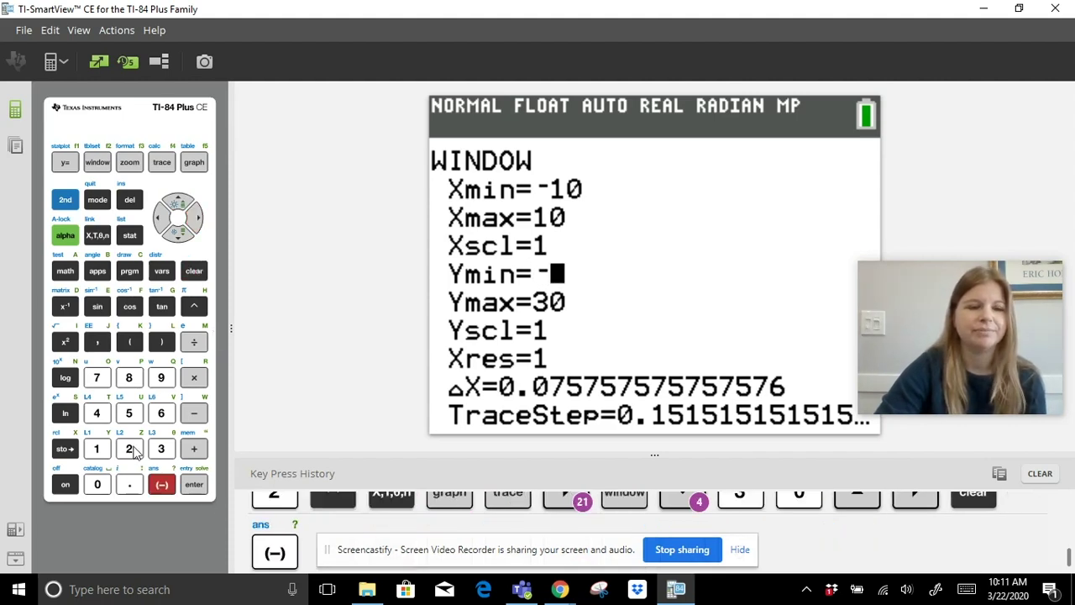
left_click(129, 412)
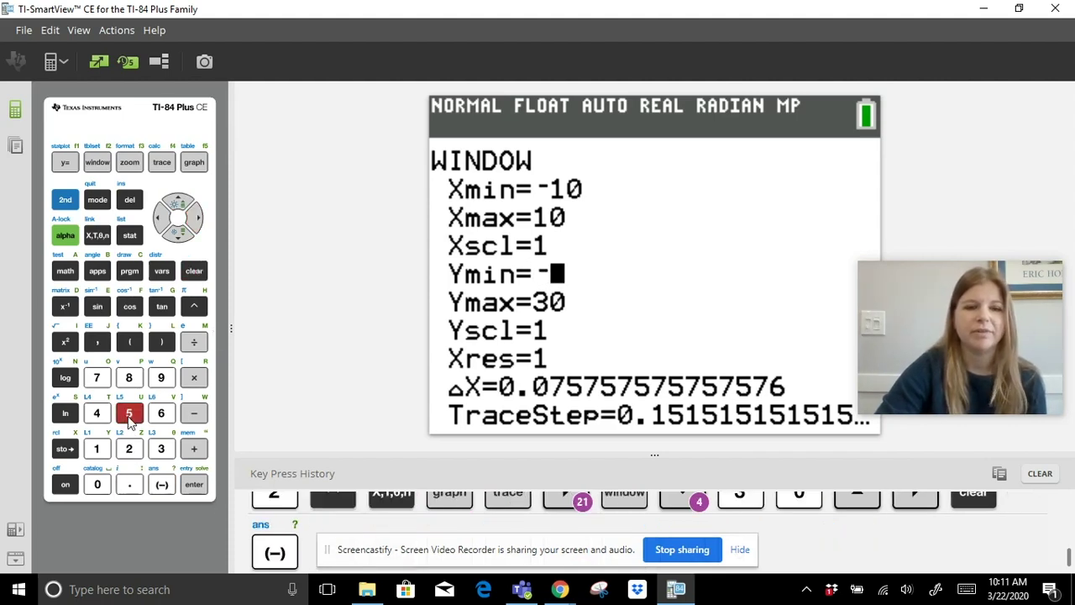
Redraw the 2^X curve using the new Ymin -5 to Ymax 30 window.
left_click(194, 163)
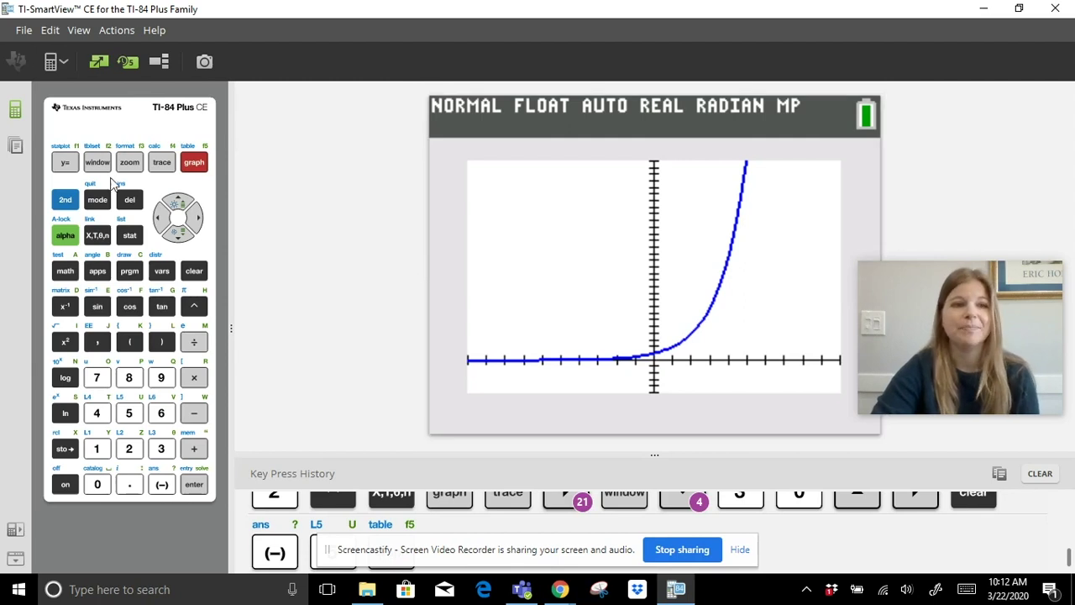
Enter Y2 = 2^X−3 in the function editor and graph it alongside Y1.
left_click(65, 163)
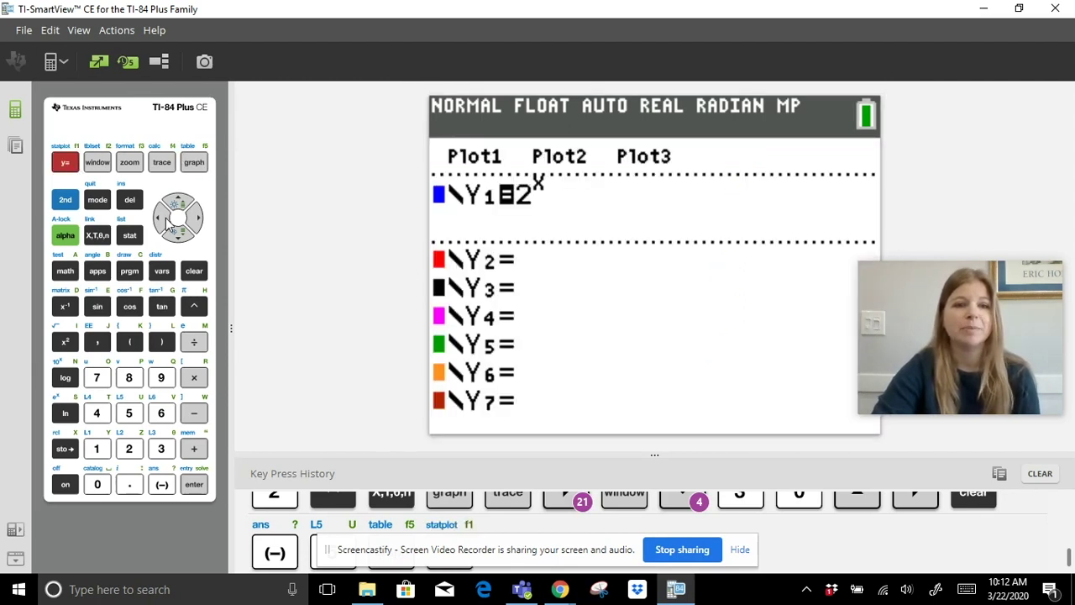
left_click(178, 237)
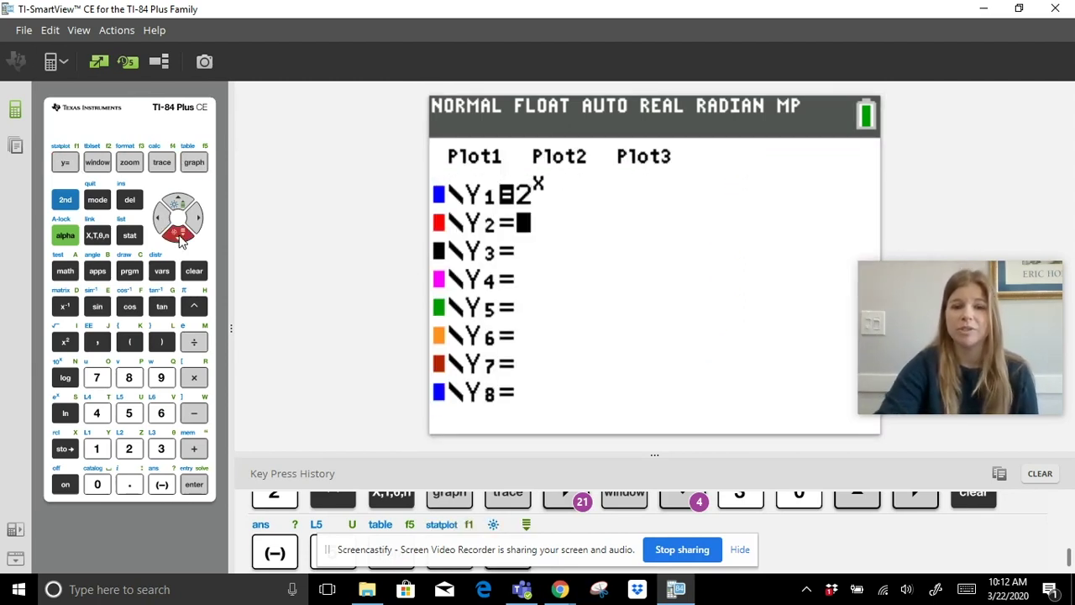
left_click(128, 448)
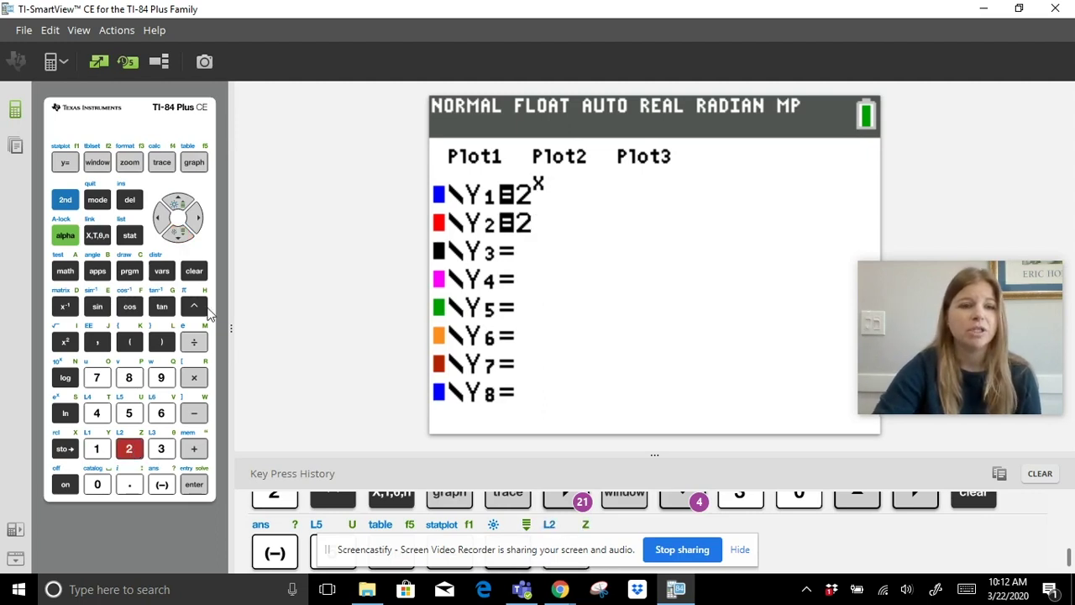
left_click(194, 306)
left_click(96, 235)
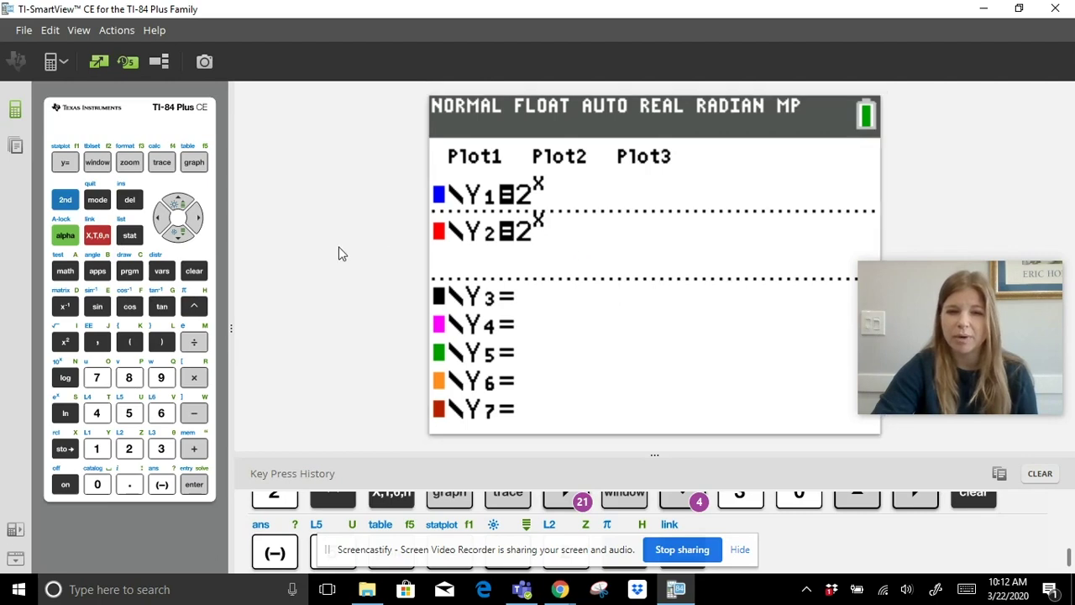
left_click(198, 220)
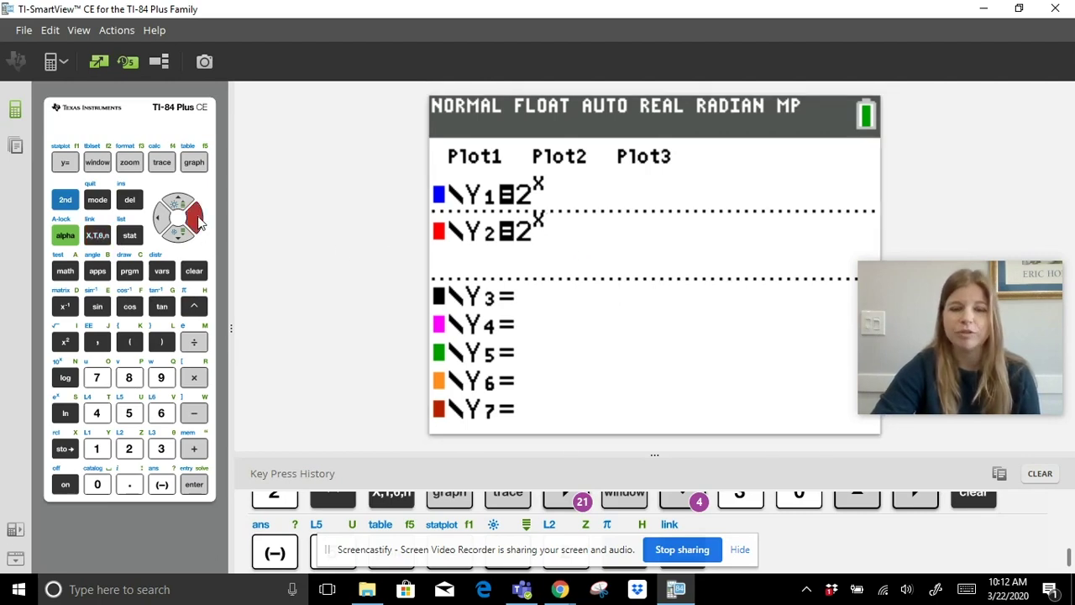
left_click(194, 413)
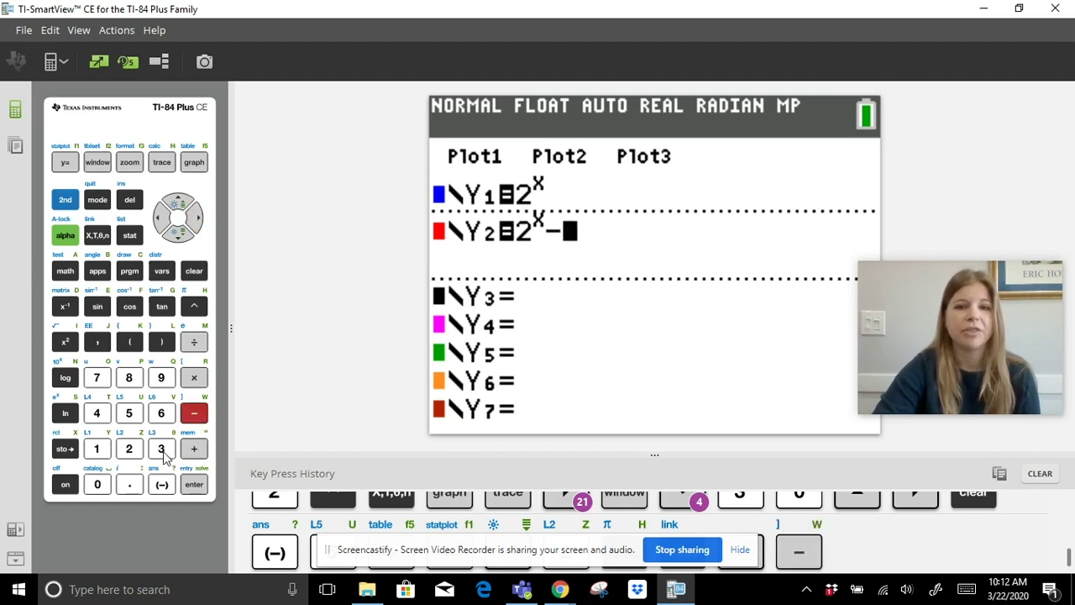
left_click(162, 452)
left_click(204, 164)
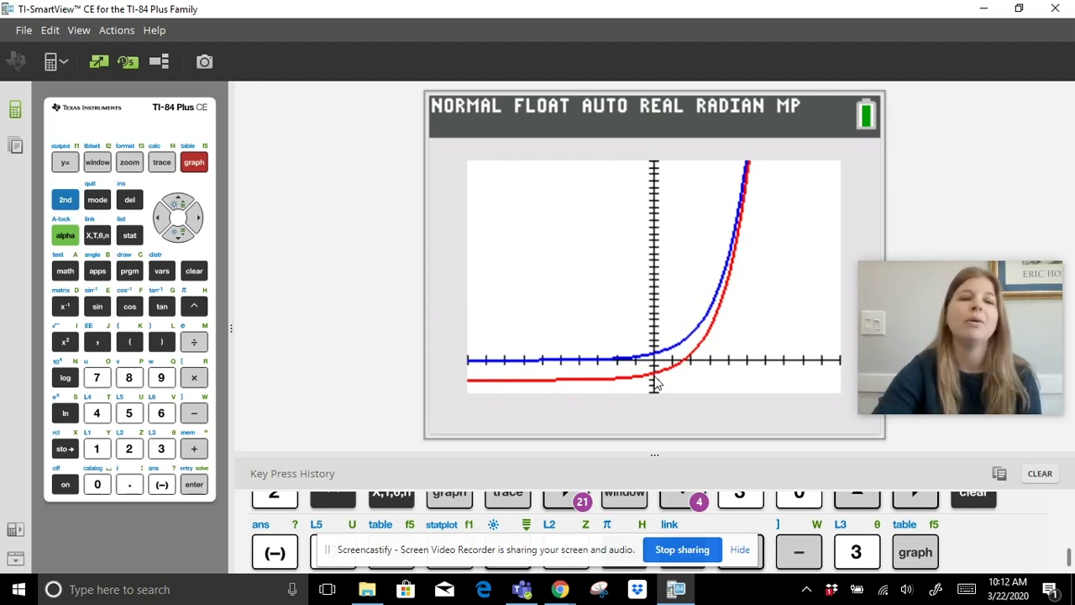
Clear the existing Y1 and Y2 equations in the function editor.
left_click(66, 163)
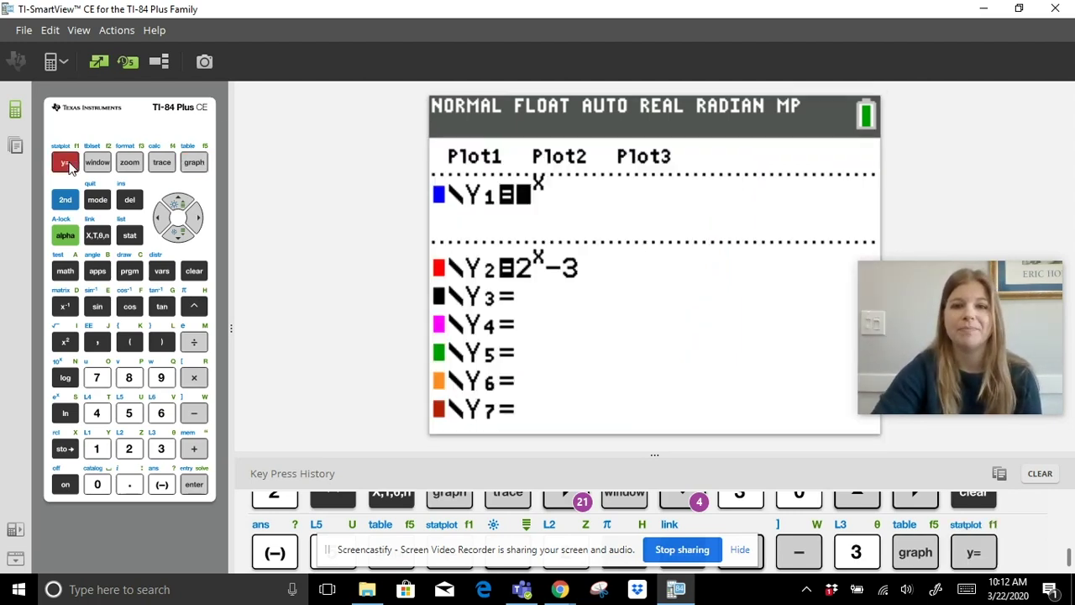
left_click(194, 271)
left_click(178, 236)
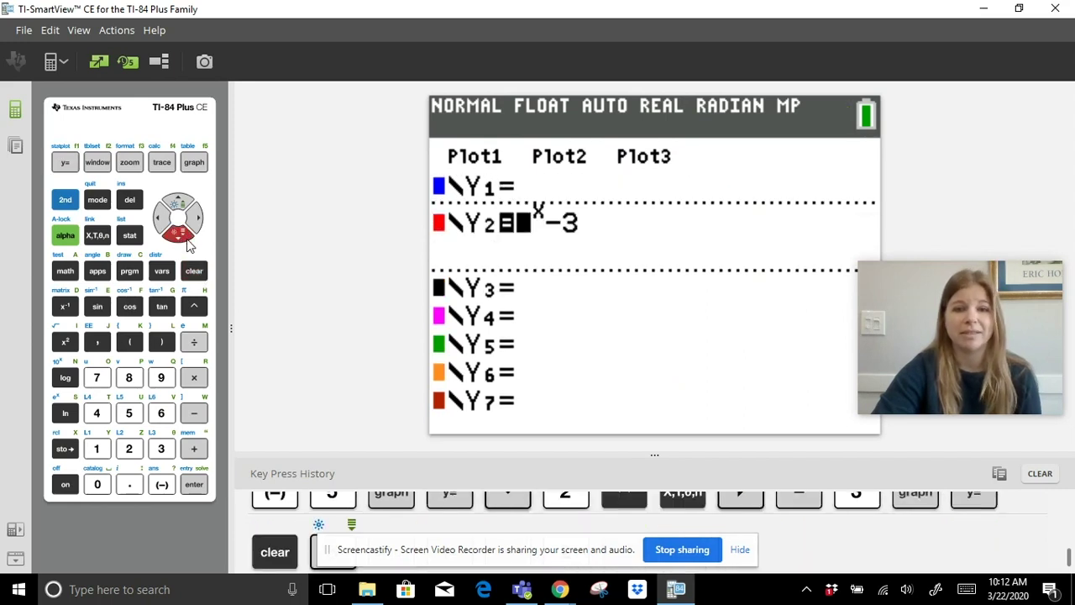
left_click(194, 270)
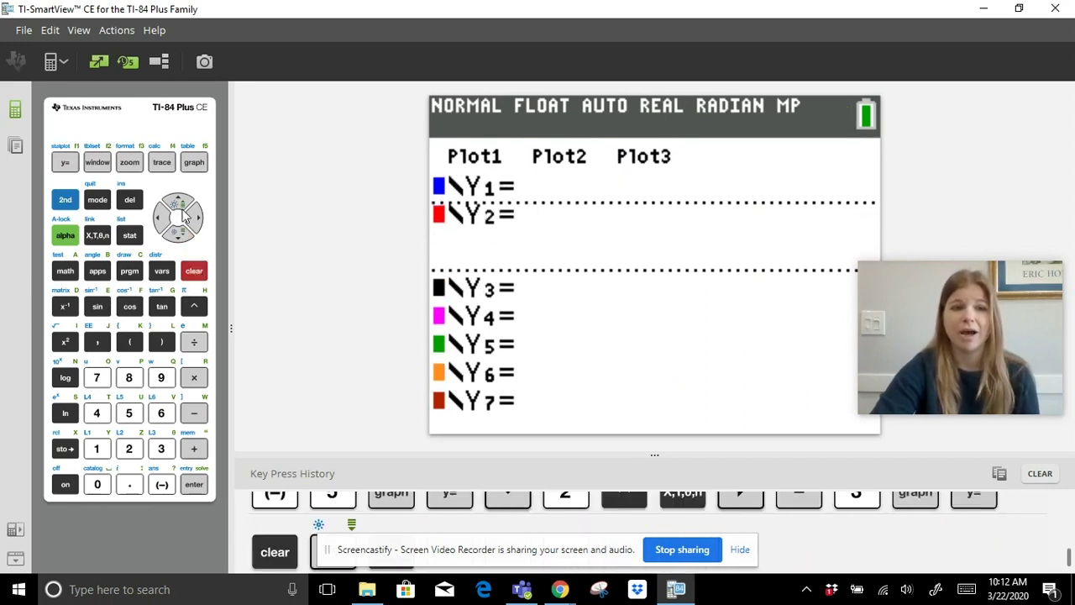
left_click(180, 205)
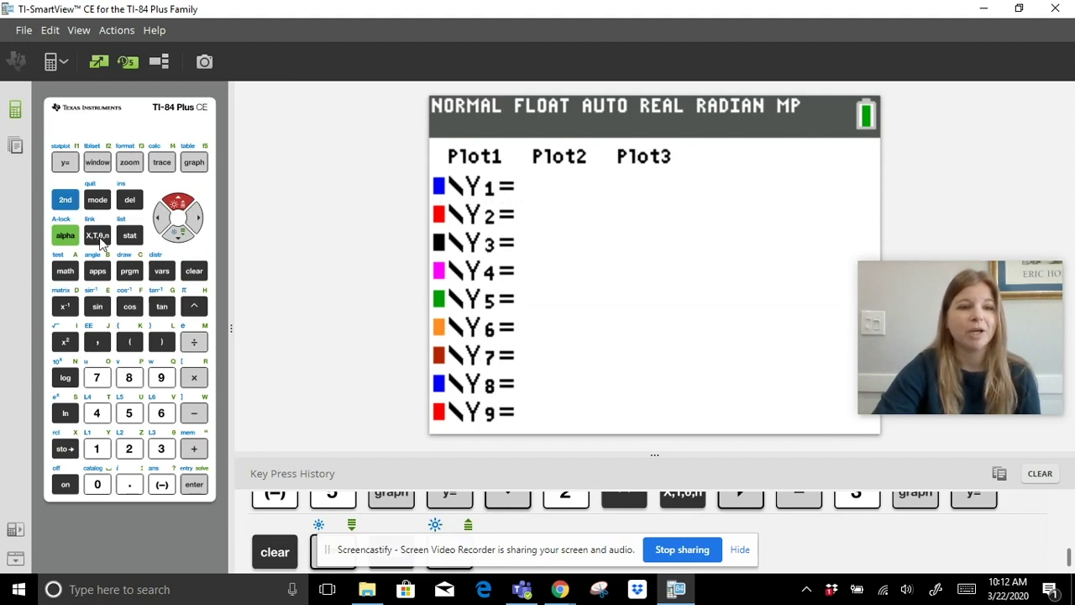
Define Y1 = X²+5X+4 and graph its parabola.
left_click(99, 238)
left_click(67, 346)
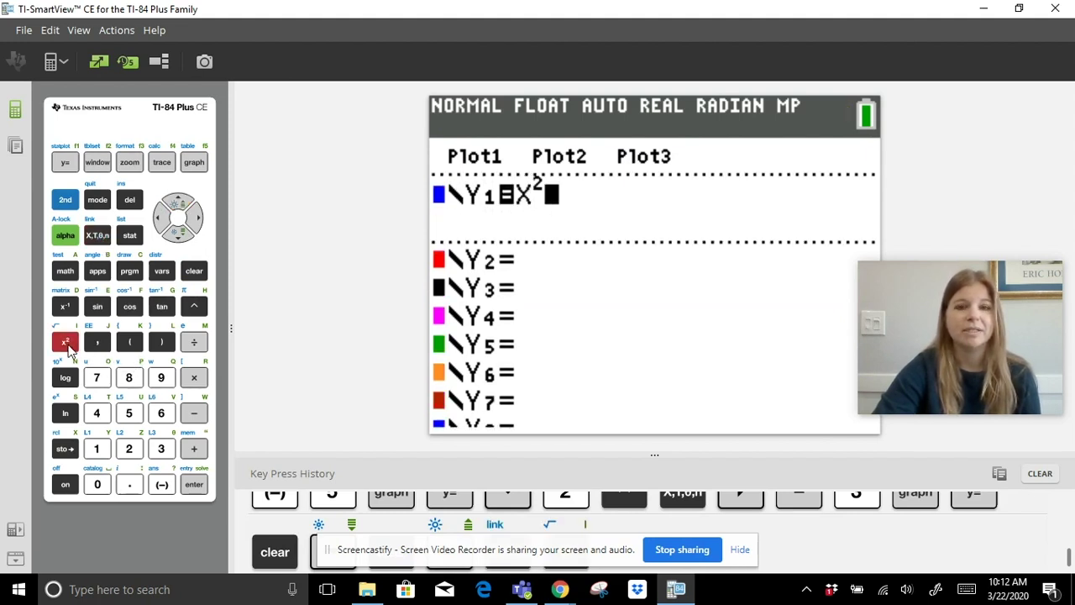
left_click(194, 450)
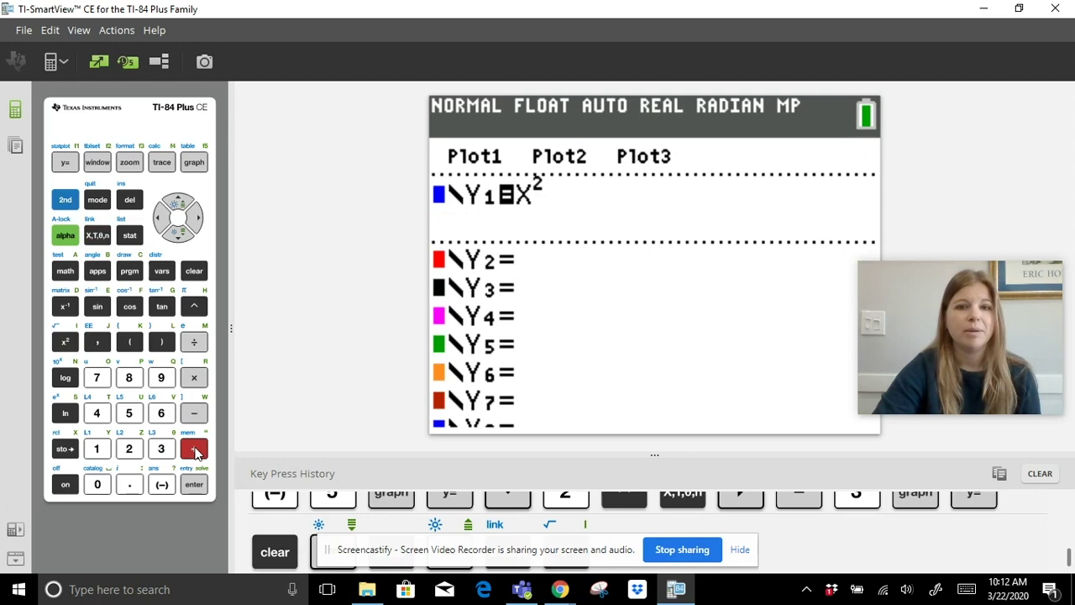
left_click(134, 418)
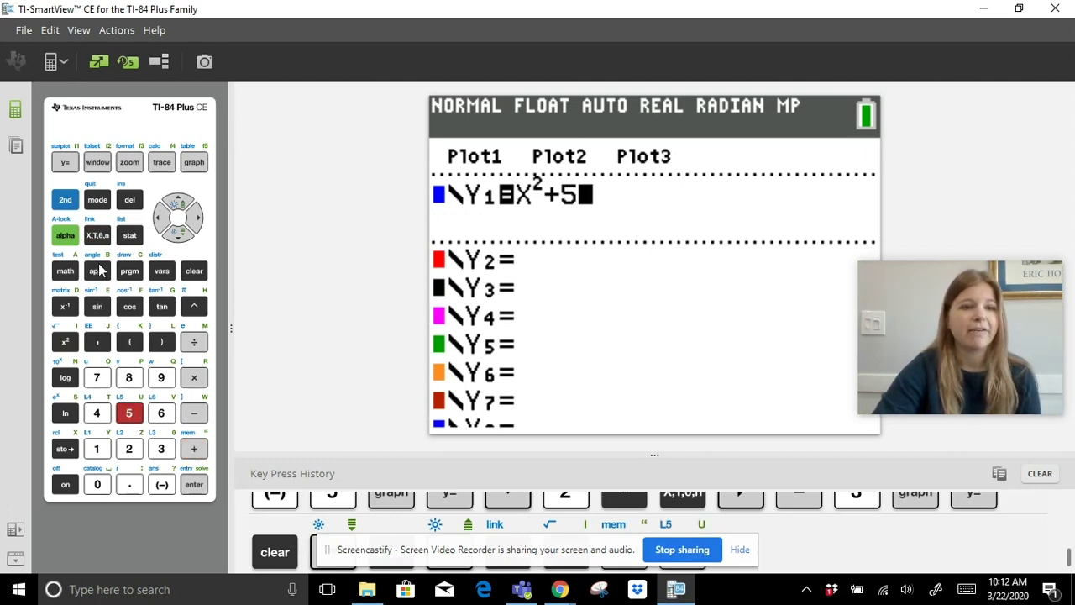
left_click(96, 237)
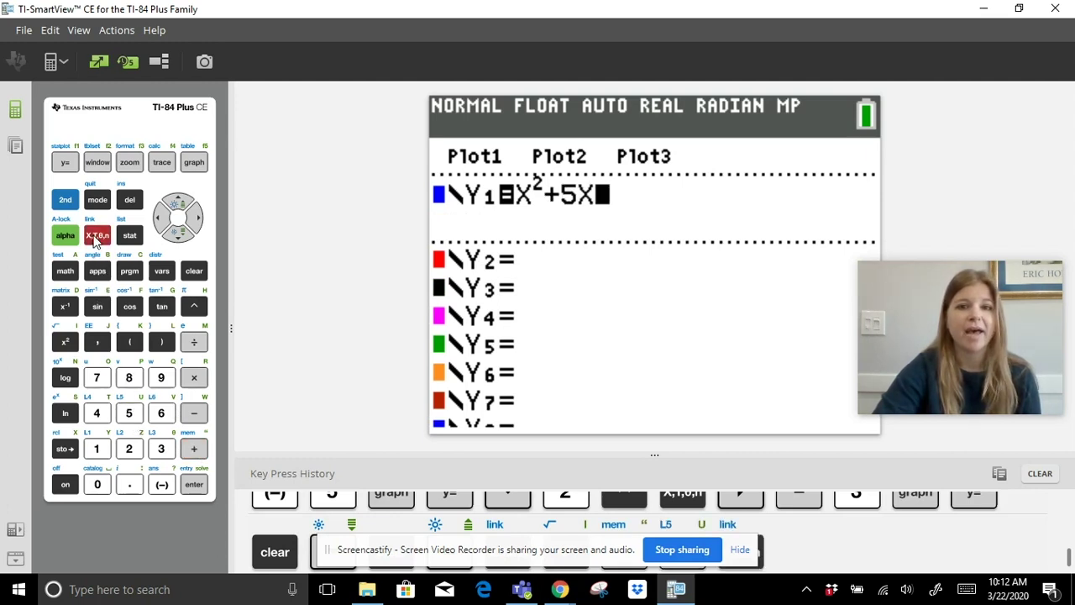
left_click(193, 451)
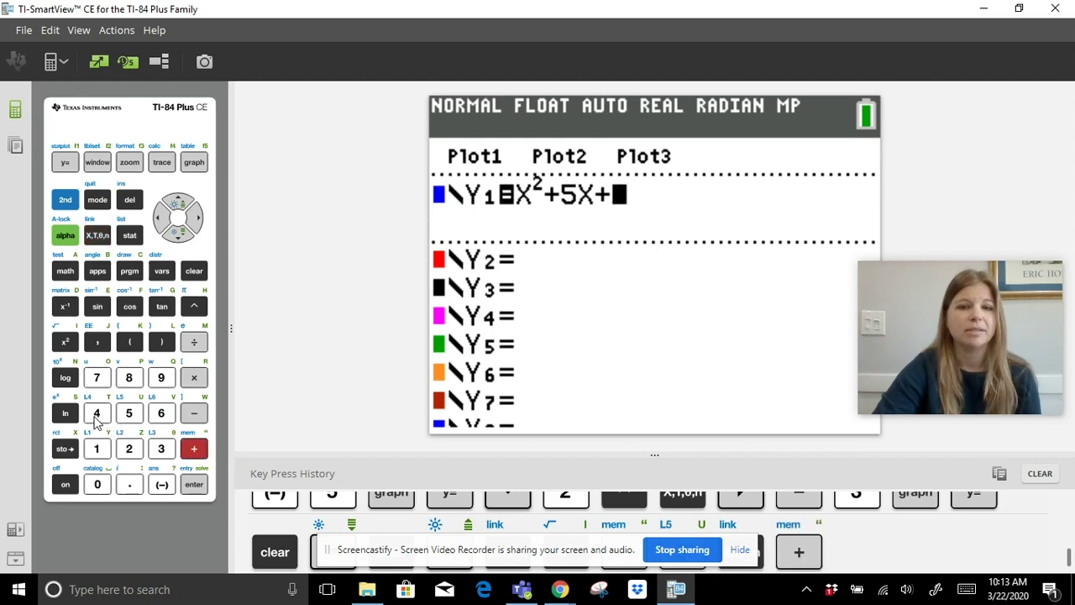
left_click(98, 416)
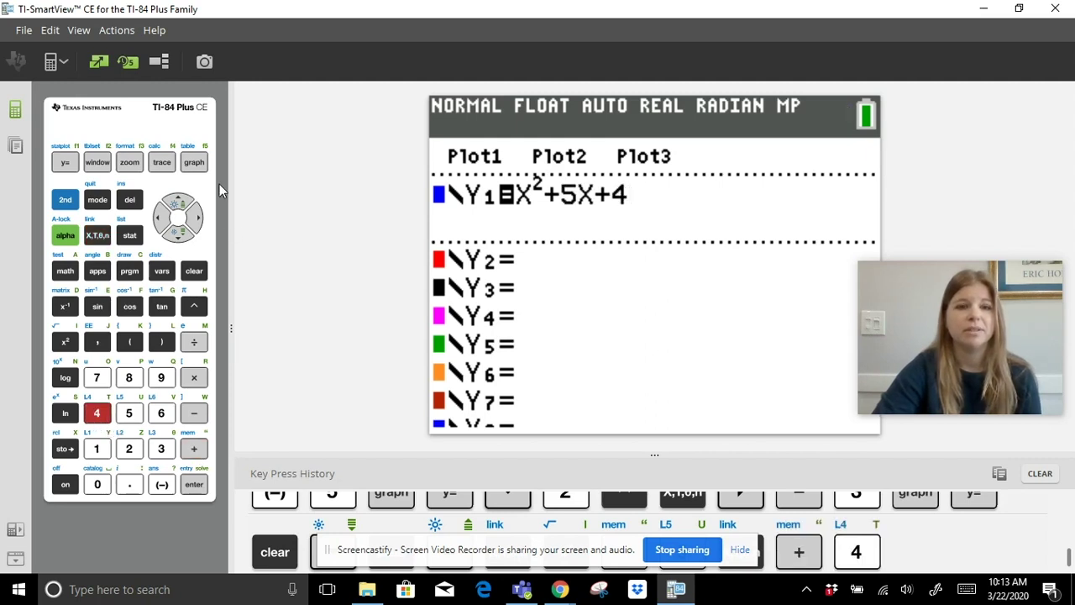
left_click(193, 163)
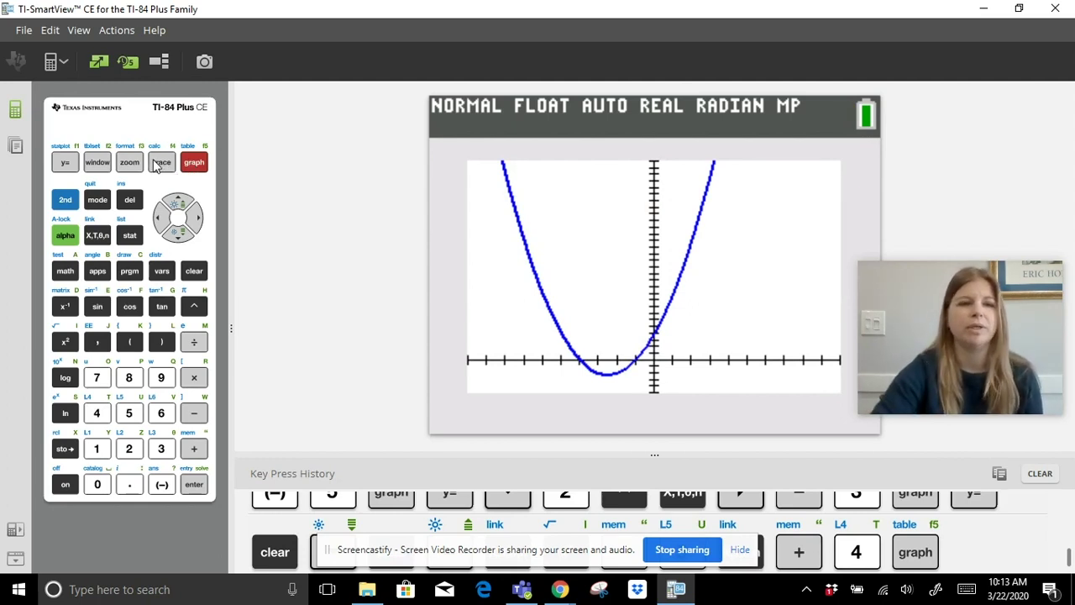
Redraw the parabola with 6:ZStandard, then bring up the CALCULATE menu.
left_click(130, 168)
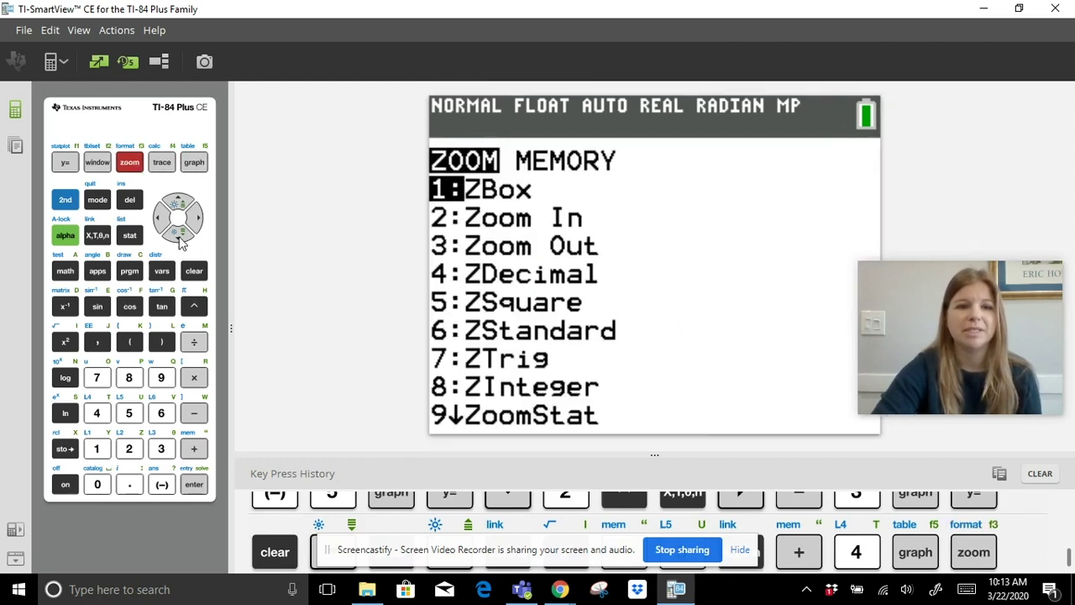
left_click(178, 235)
left_click(178, 235)
left_click(178, 235)
left_click(176, 236)
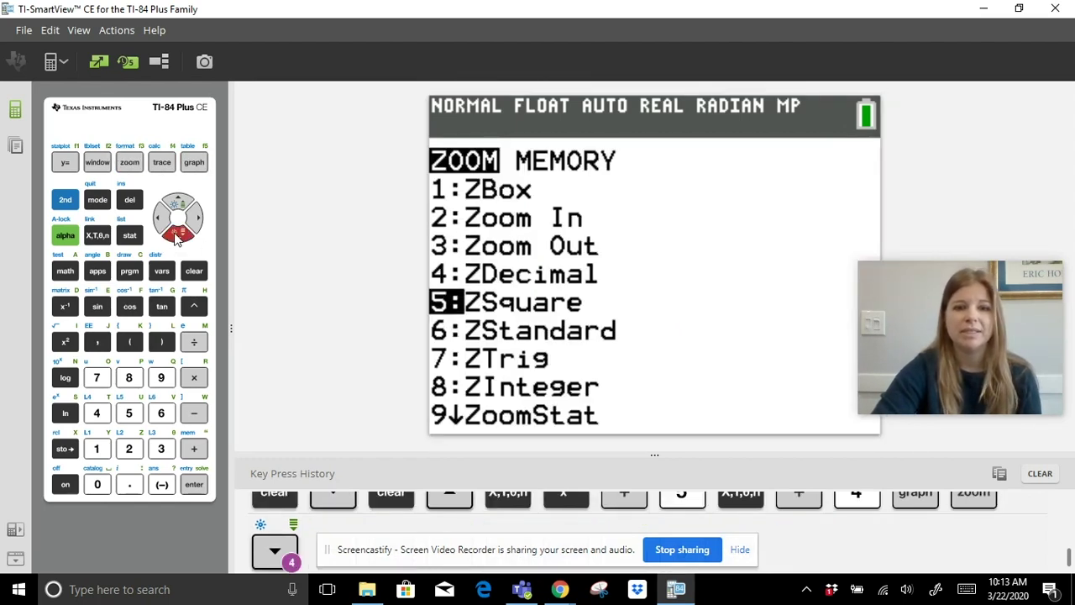
left_click(176, 236)
left_click(200, 488)
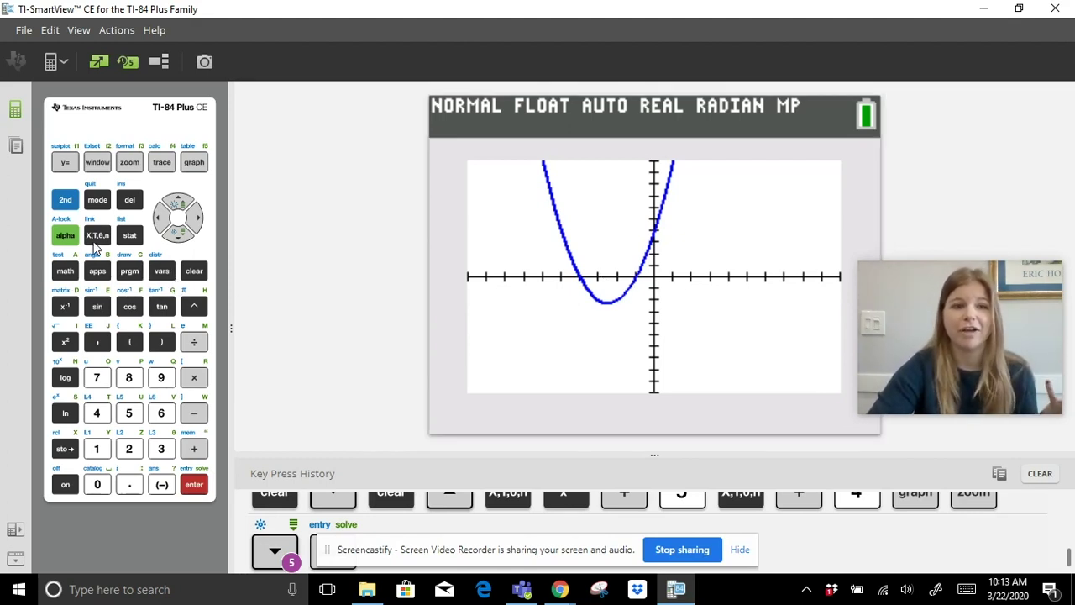
left_click(65, 202)
left_click(159, 165)
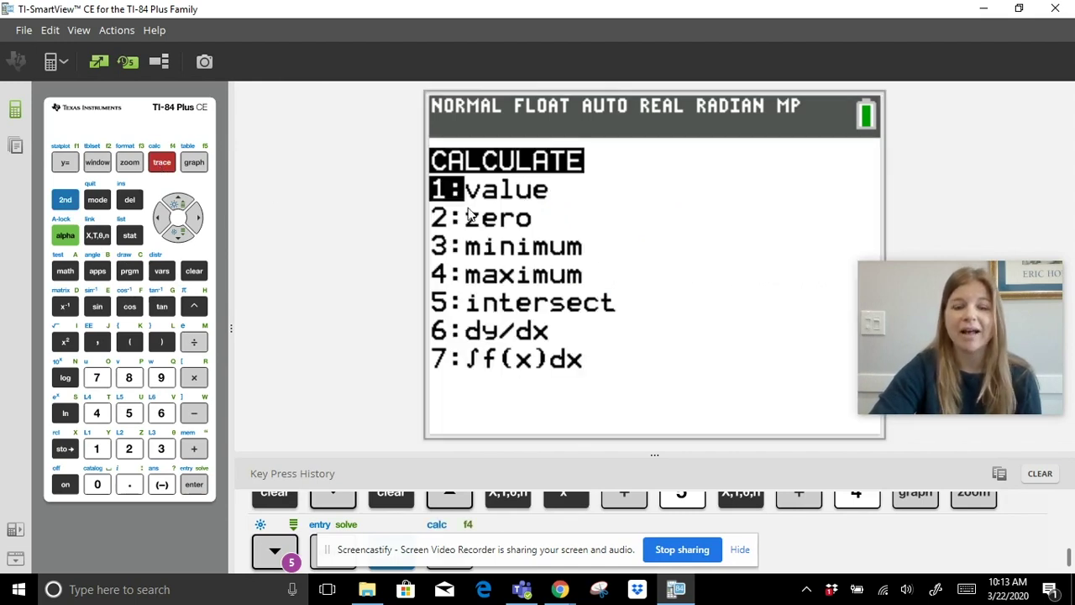
Run 2:zero with left and right bounds around the crossing to get the root X=-4.
left_click(177, 235)
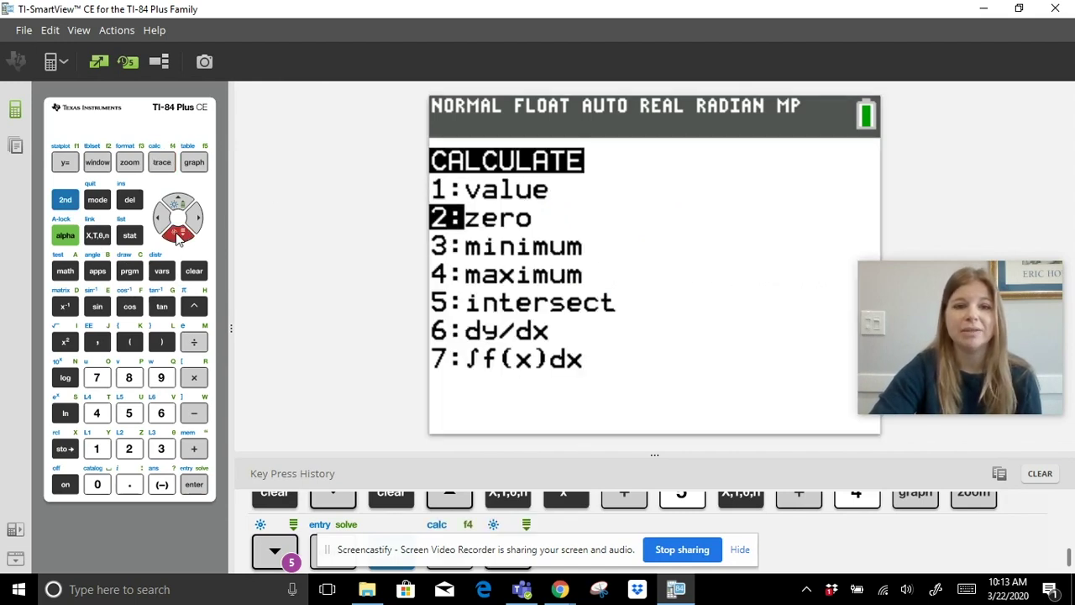
left_click(194, 484)
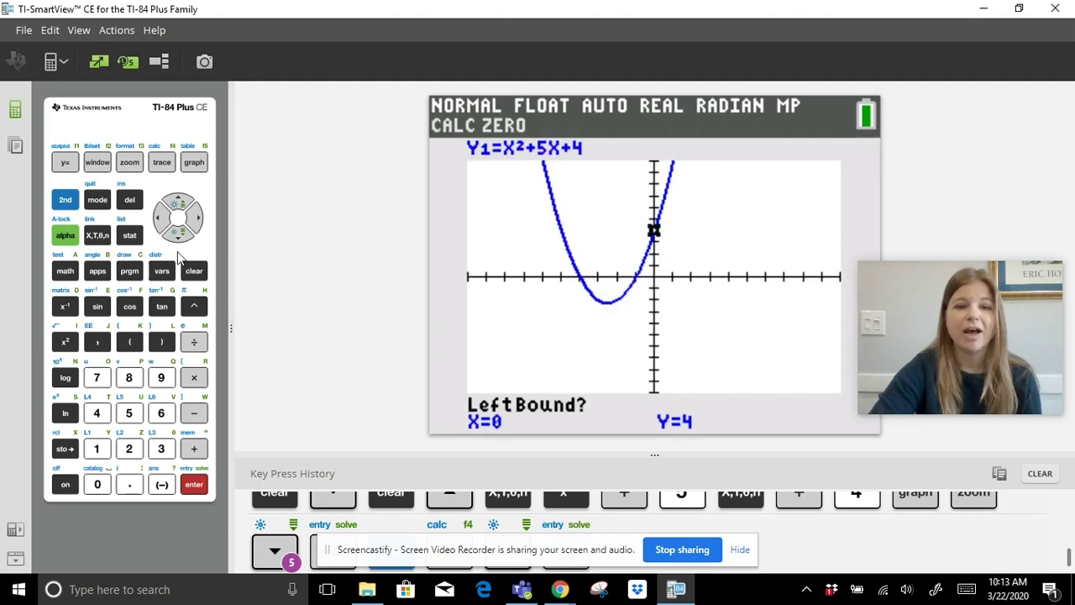
left_click_drag(166, 223, 167, 223)
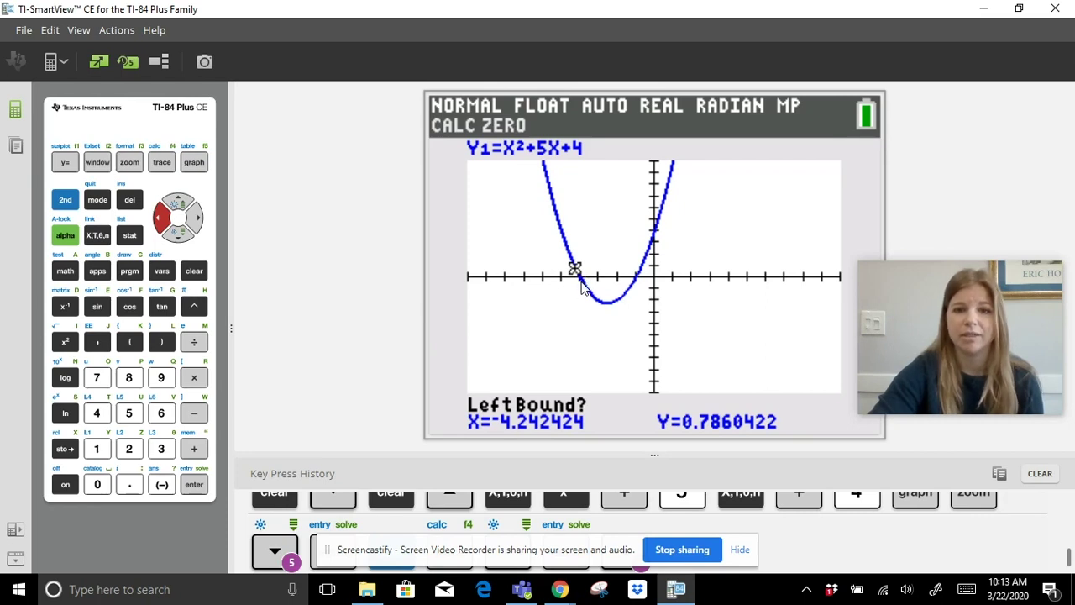
left_click(194, 485)
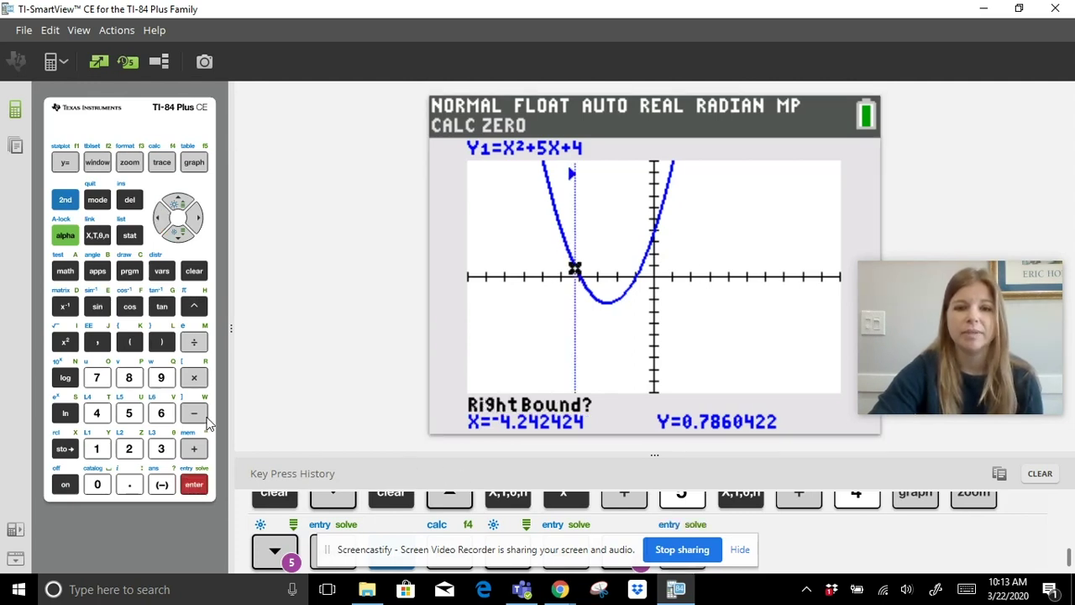
left_click(195, 220)
left_click(195, 220)
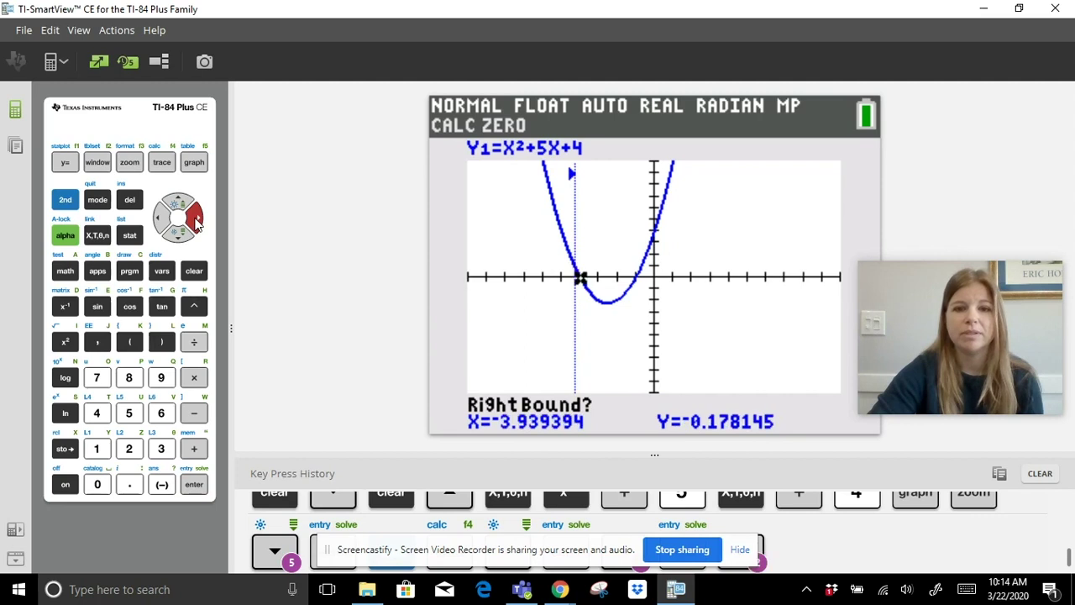
left_click(196, 220)
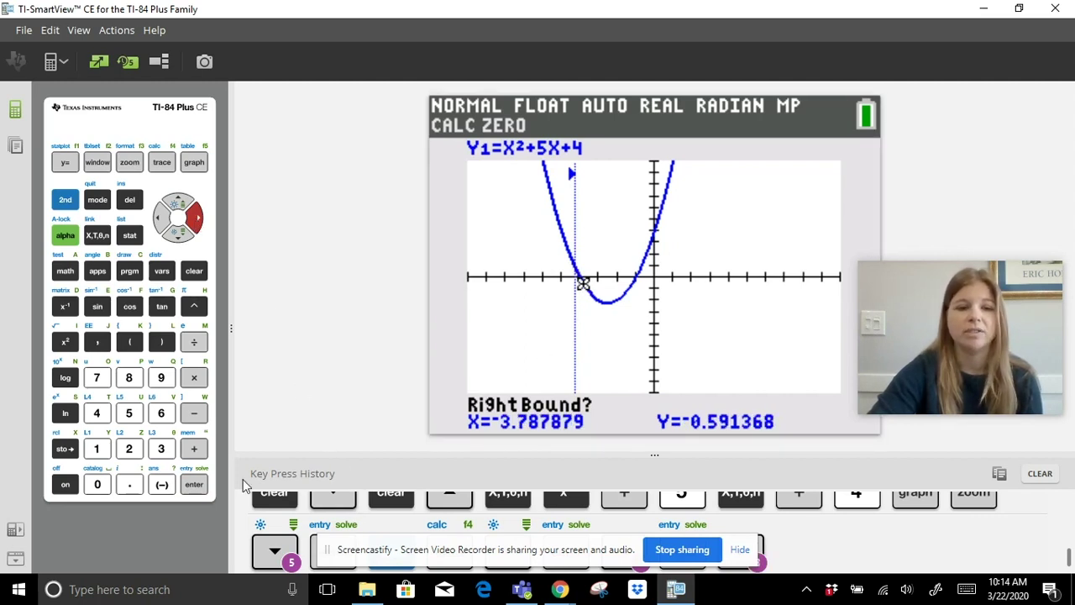
left_click(193, 487)
left_click(193, 487)
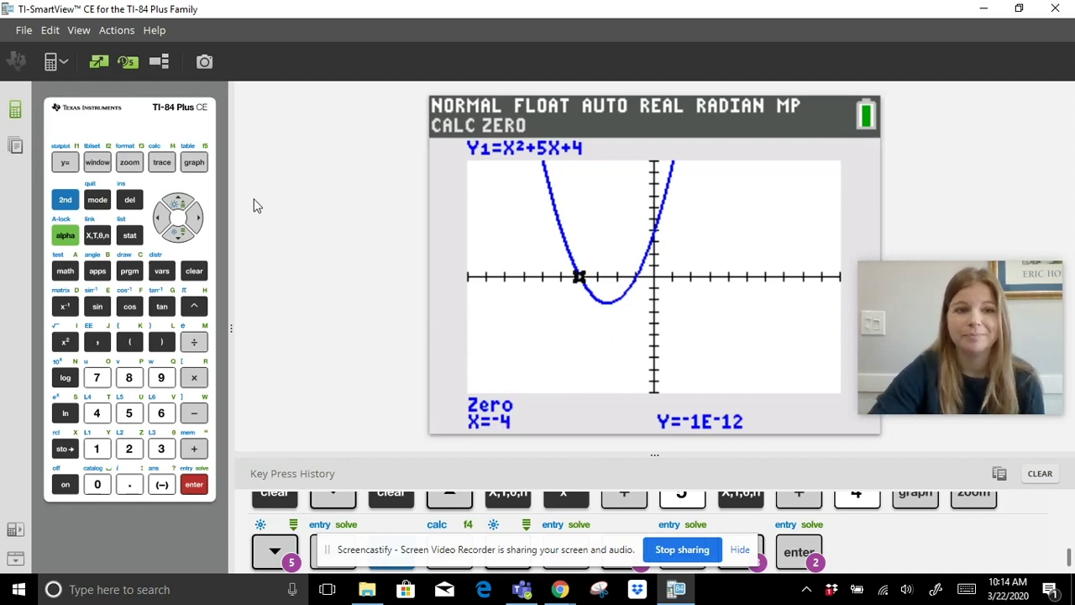
Start another zero calculation and set its left bound near X=-1.2.
left_click(65, 200)
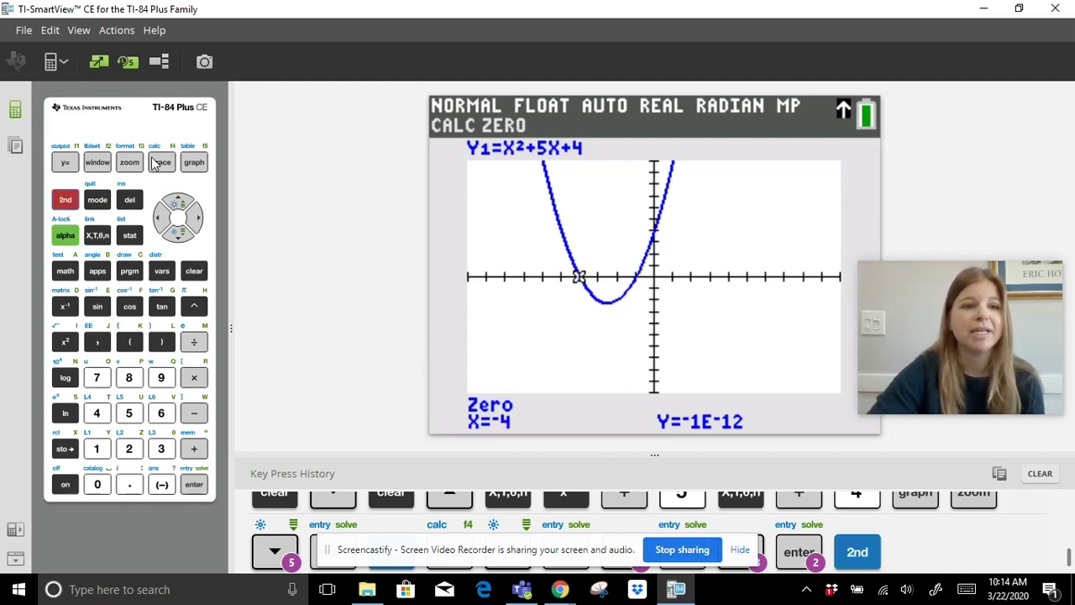
left_click(160, 163)
left_click(177, 236)
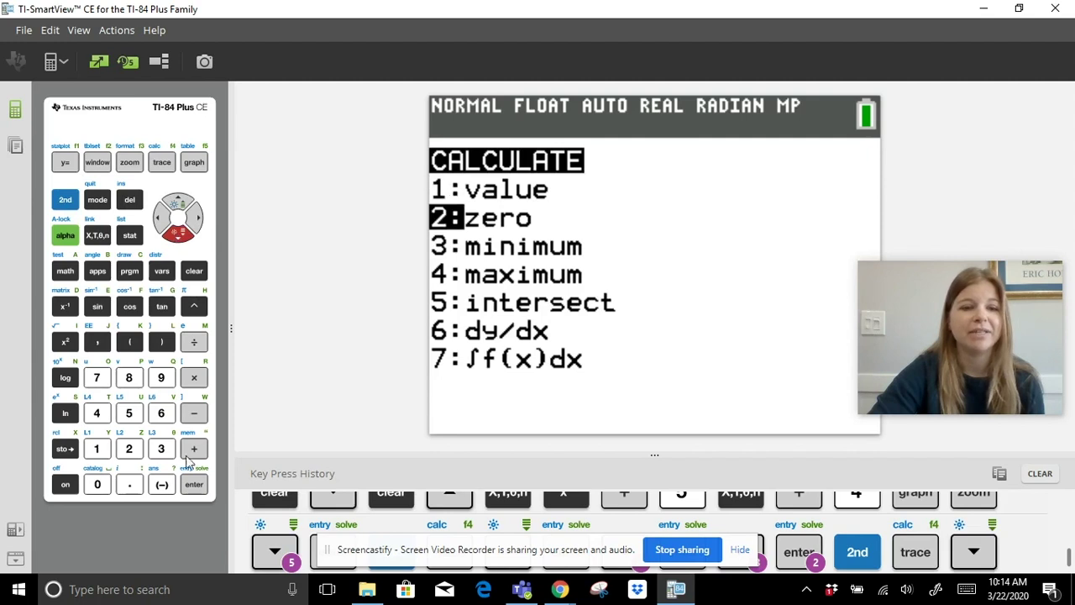
left_click(193, 484)
left_click(194, 218)
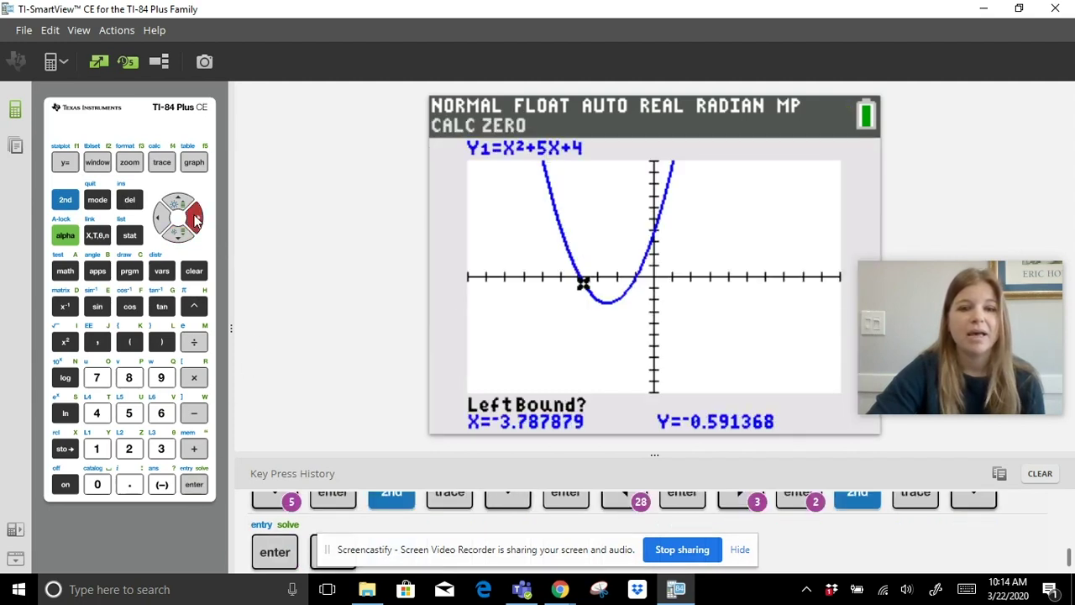
left_click(194, 219)
left_click(194, 219)
left_click(194, 218)
left_click_drag(194, 218, 195, 218)
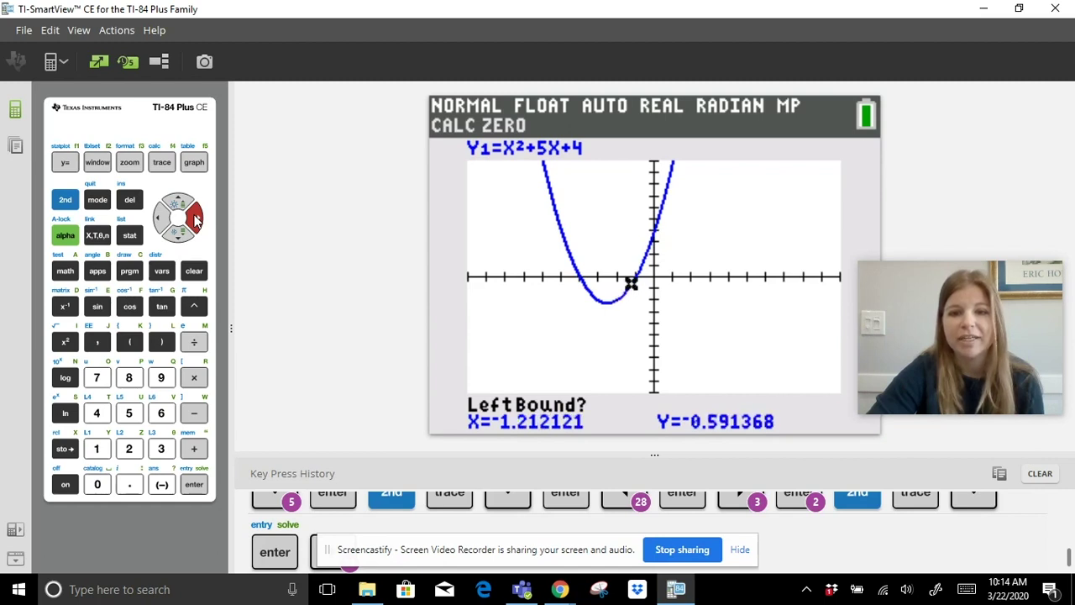
left_click(195, 218)
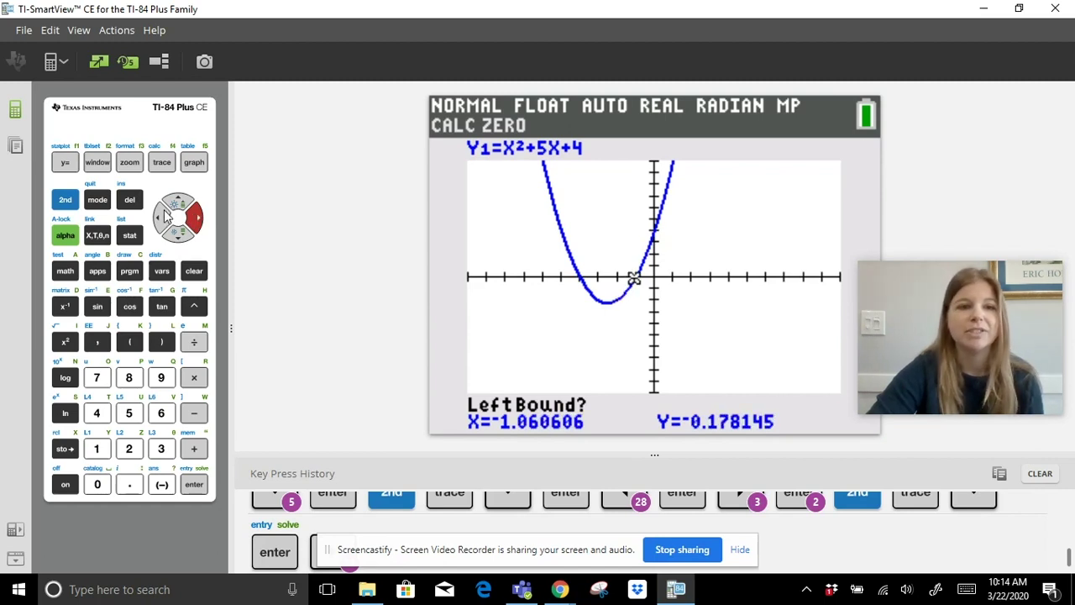
left_click(165, 218)
left_click(198, 488)
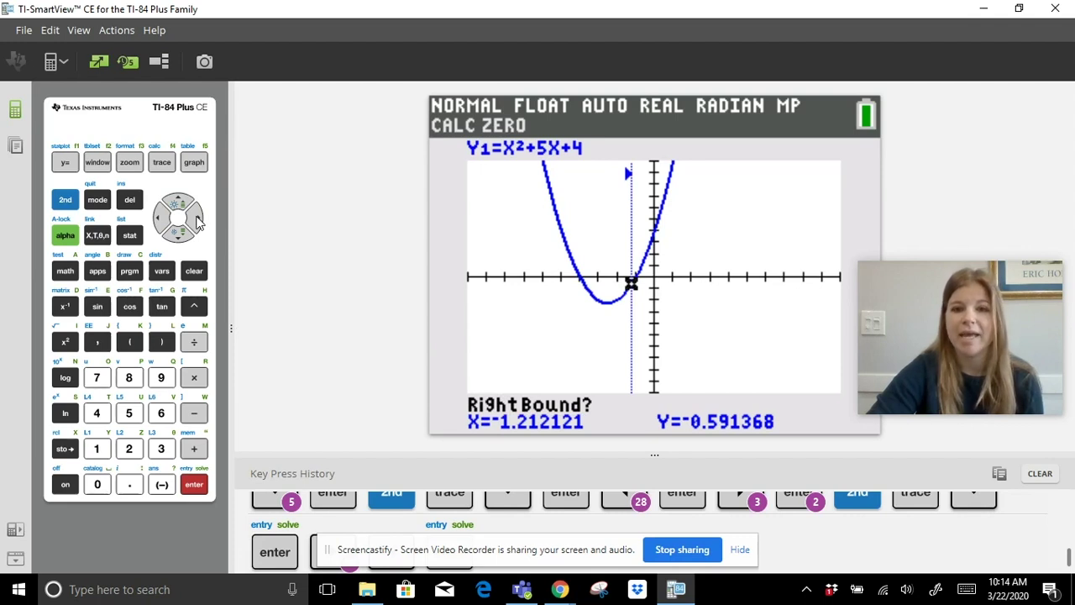
Set the right bound near X=-0.76 and accept the guess to get X=-1.
left_click(197, 219)
left_click(197, 220)
left_click(196, 220)
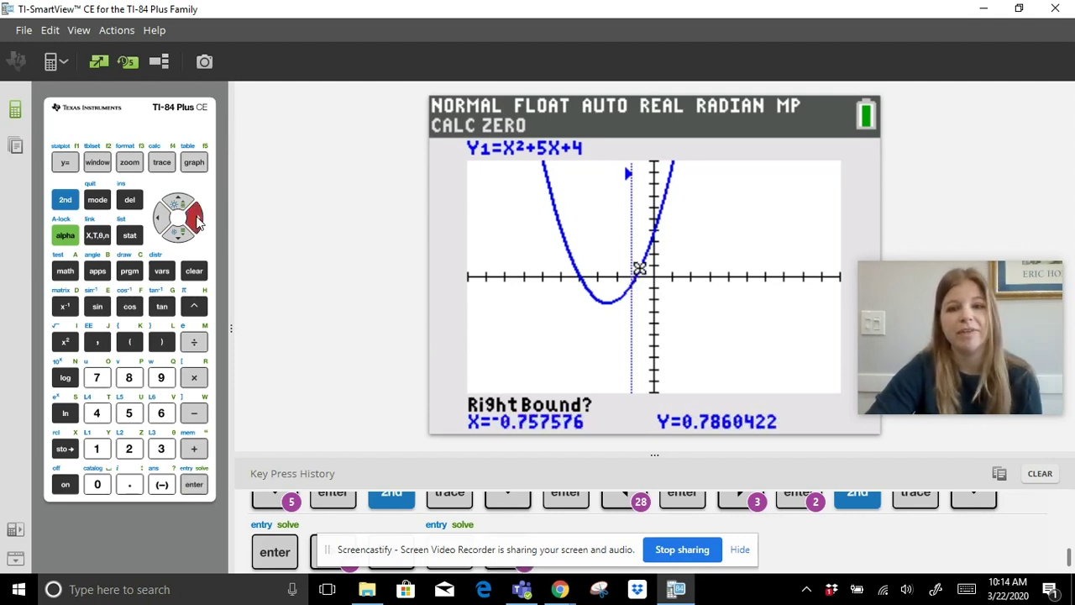
left_click(195, 484)
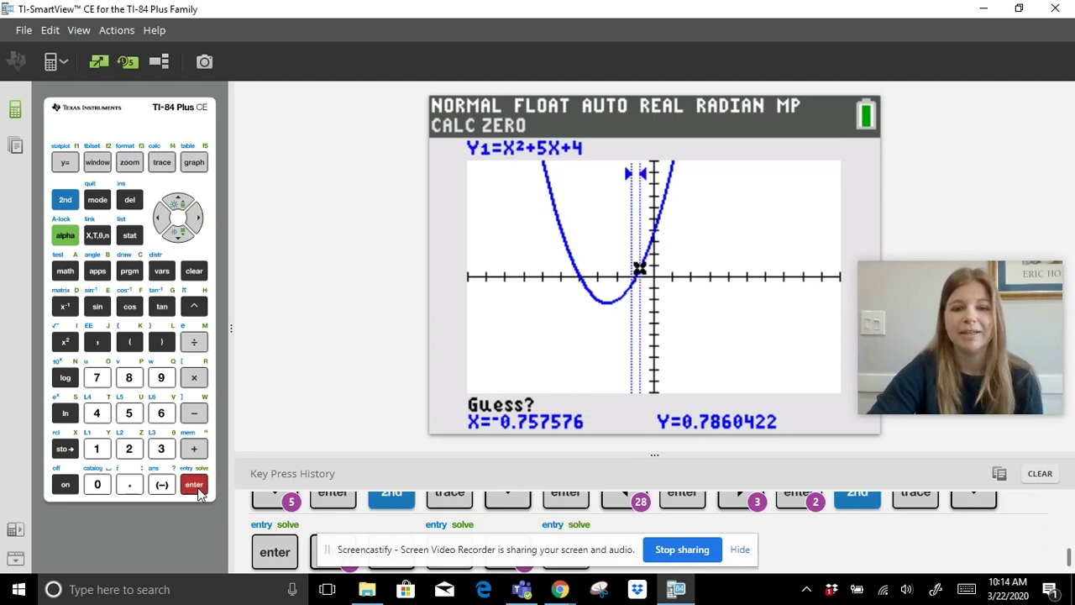
left_click(195, 484)
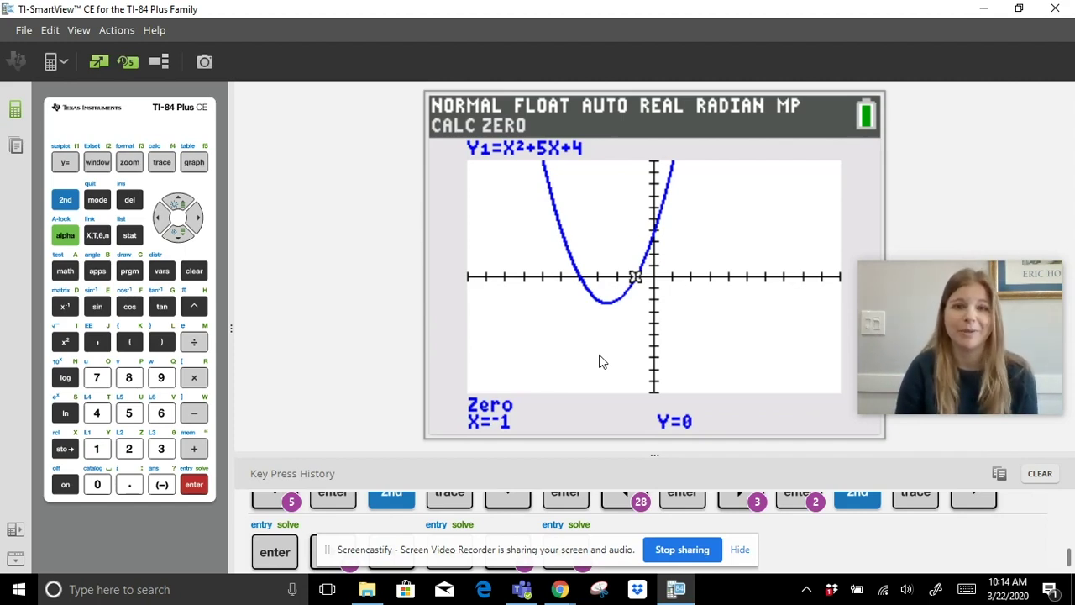
Show the Y1 table of values scrolled up to start at X=-7, then return to Y=.
left_click(64, 199)
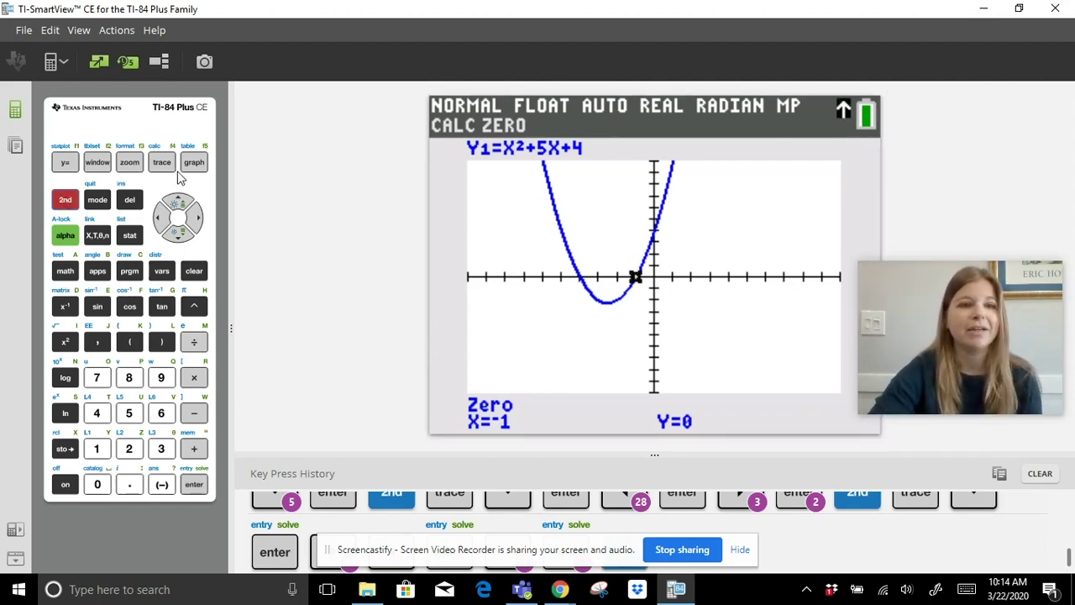
left_click(193, 164)
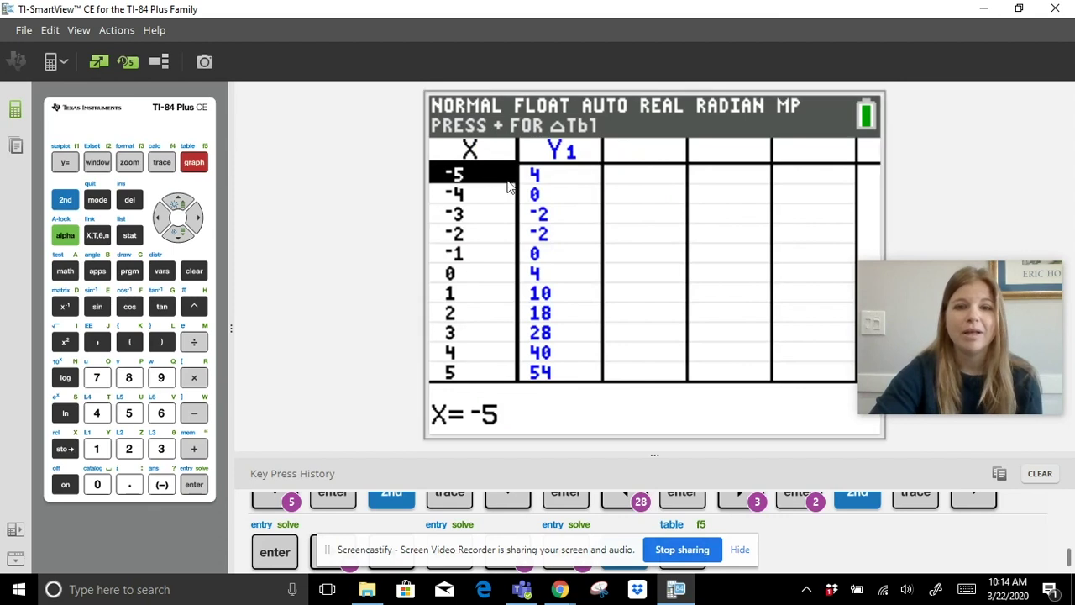
left_click(181, 207)
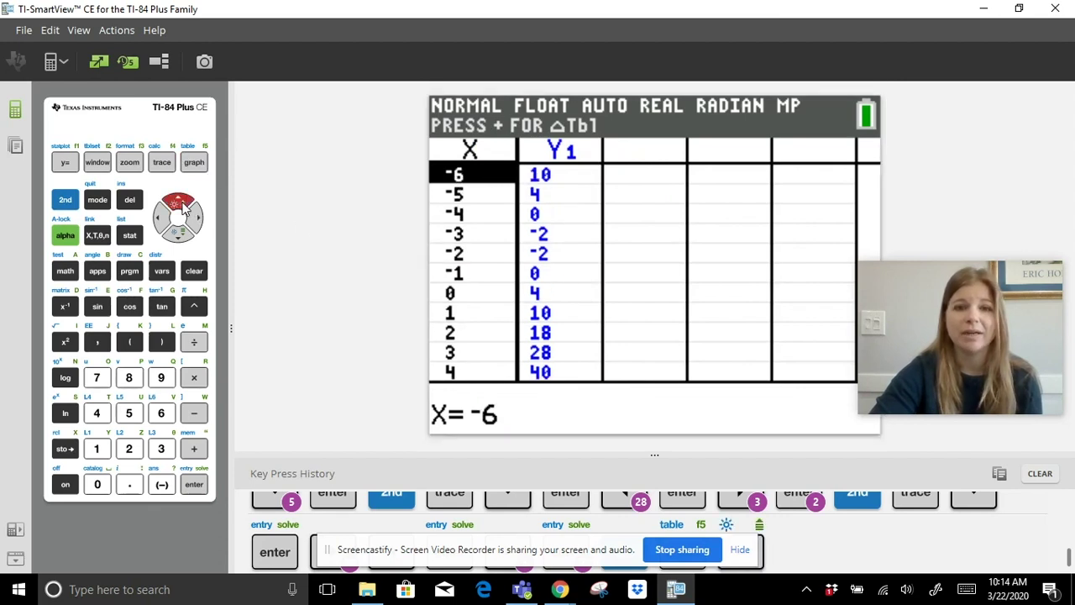
left_click(185, 205)
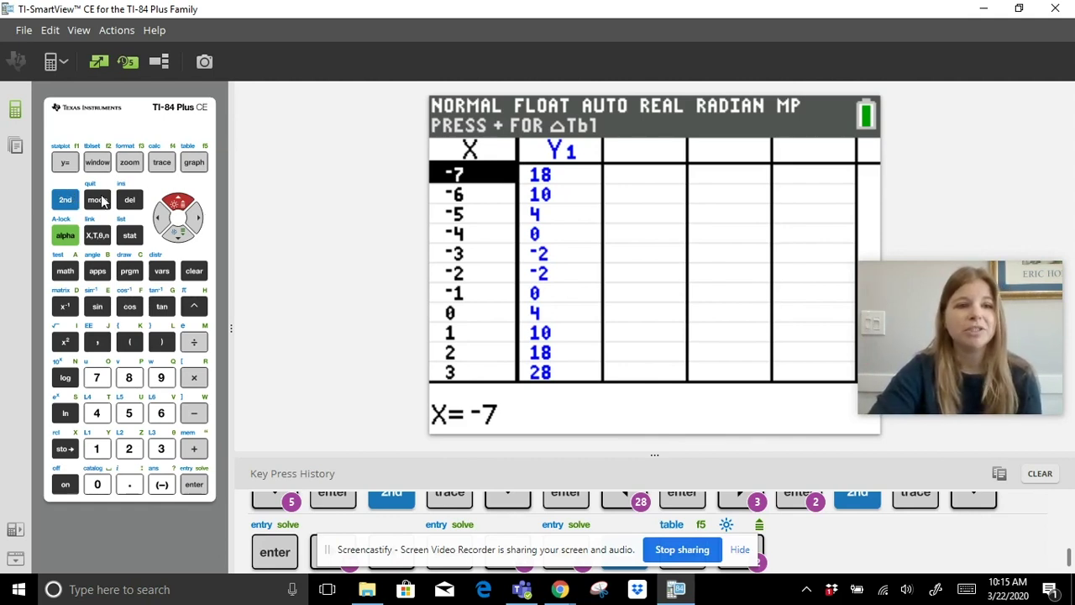
left_click(64, 163)
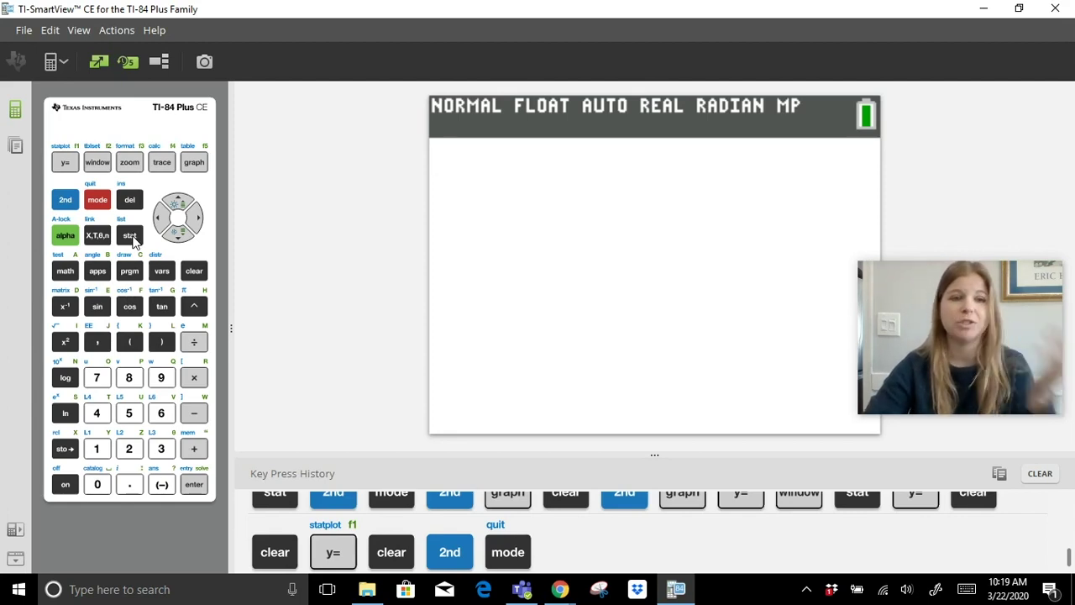
Open STAT 1:Edit… to show the list editor with L1 through L5.
left_click(129, 235)
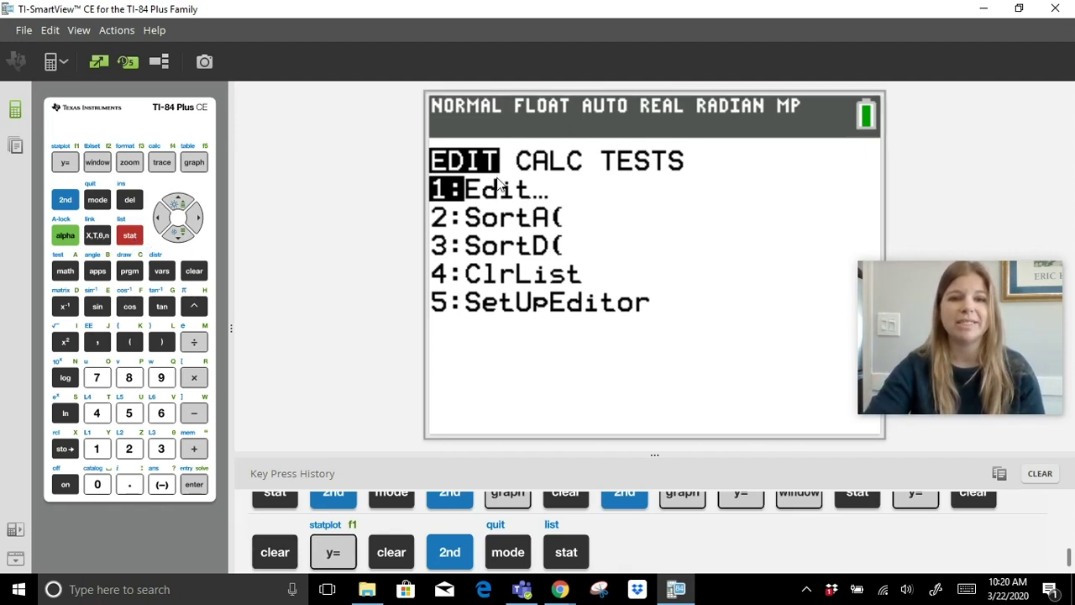
left_click(194, 485)
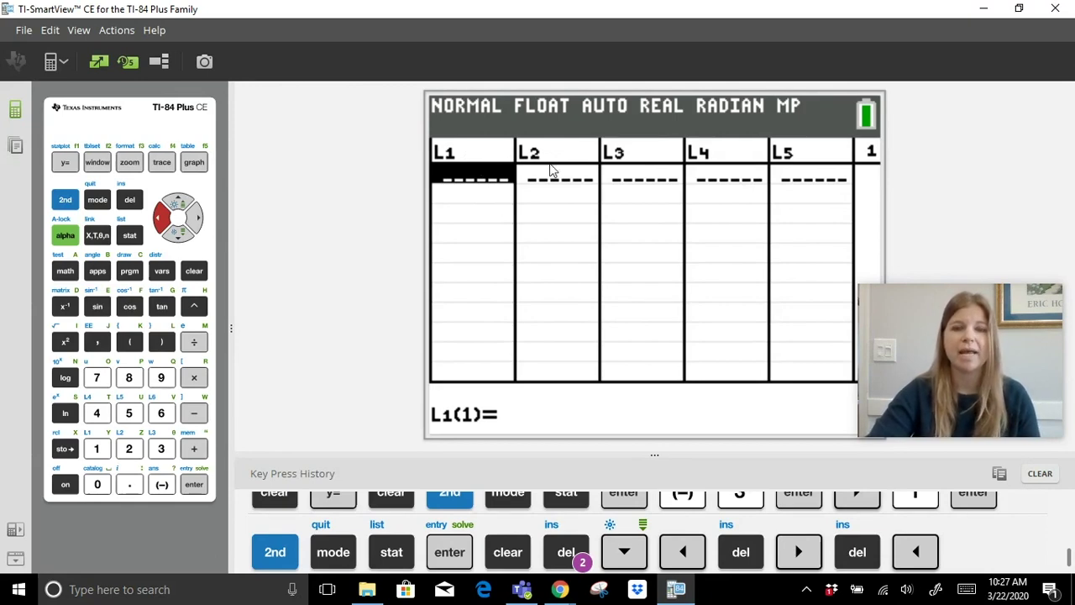
Enter the pairs (3,-1) and (2,0) into L1 and L2.
left_click(161, 449)
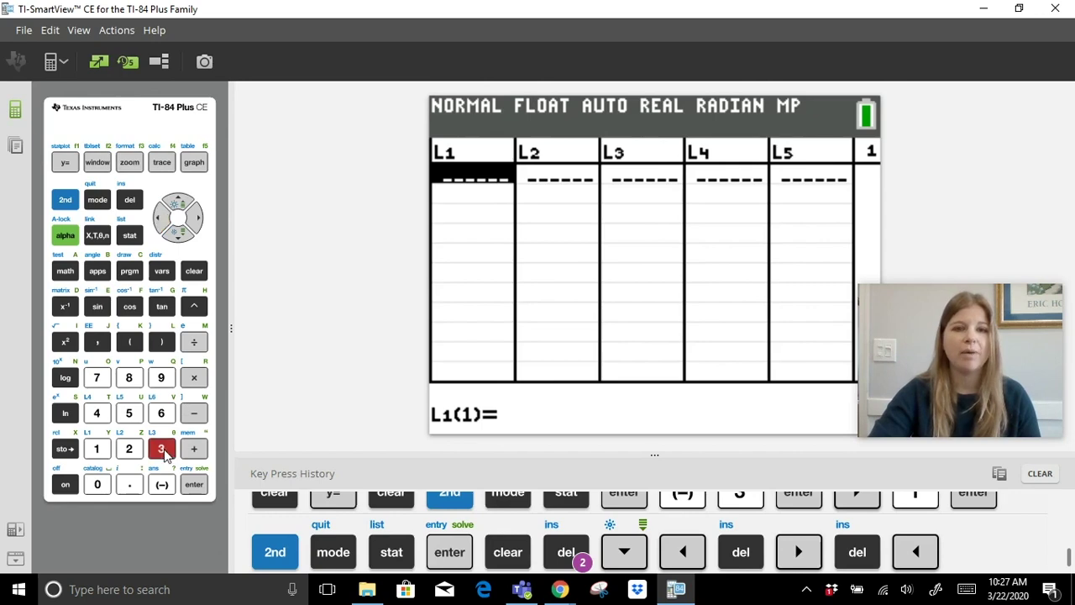
left_click(195, 485)
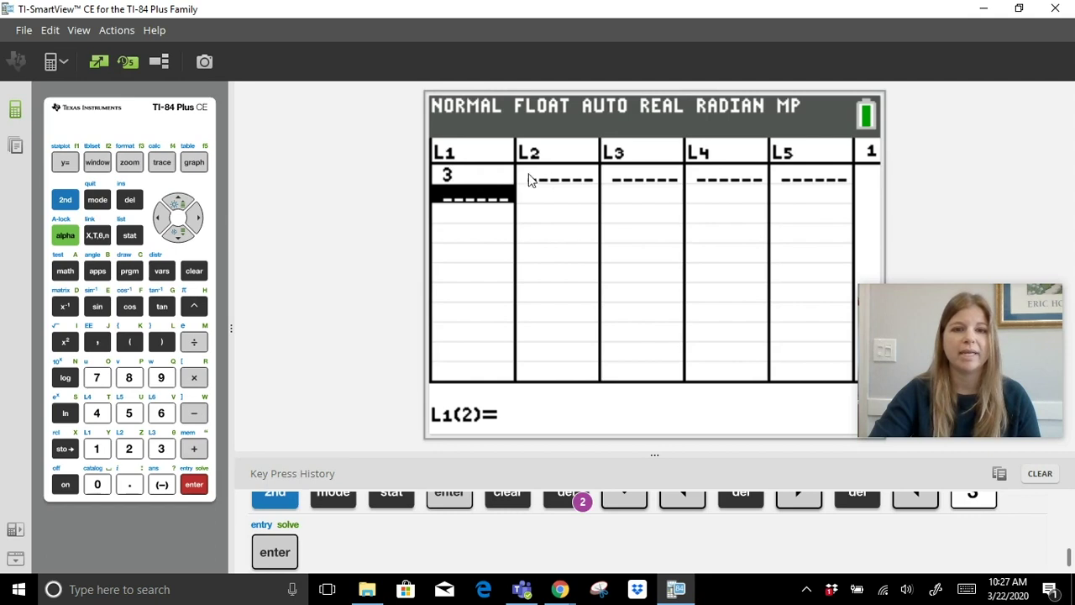
left_click(195, 218)
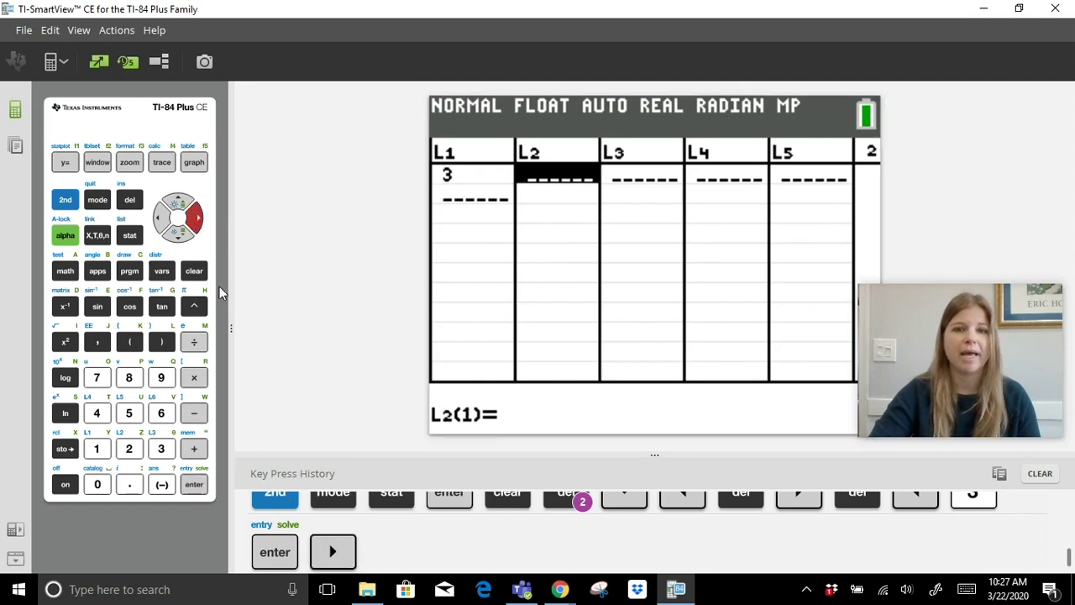
left_click(161, 485)
left_click(96, 449)
left_click(194, 485)
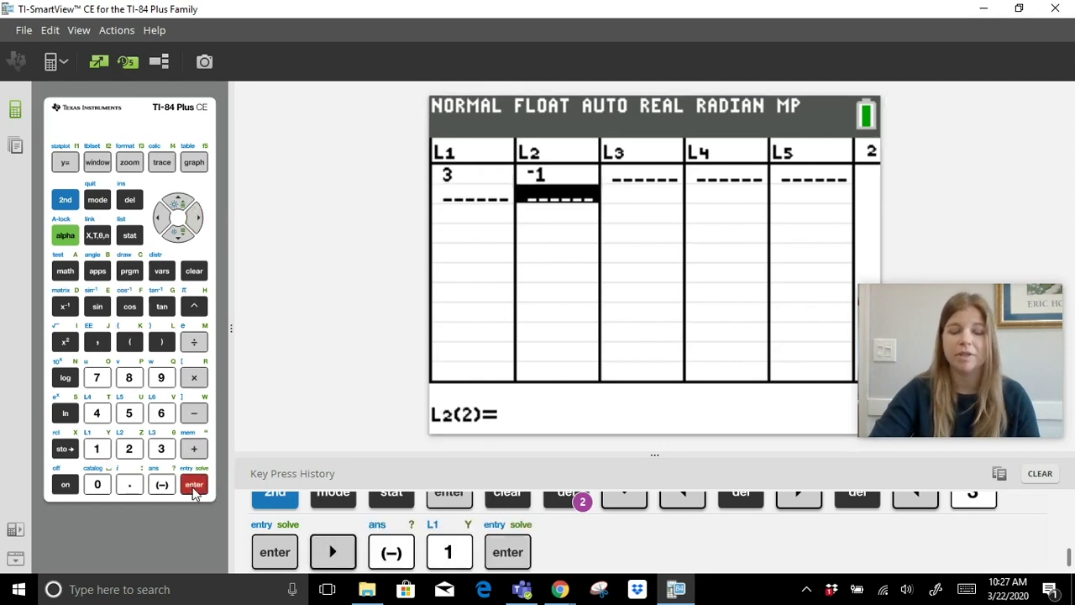
left_click(160, 218)
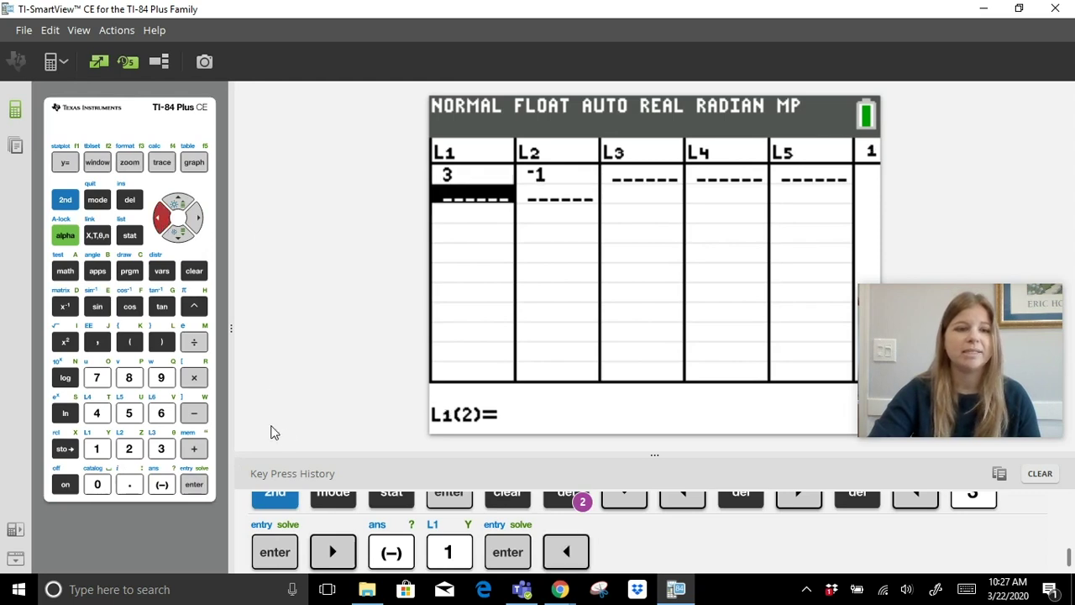
left_click(128, 449)
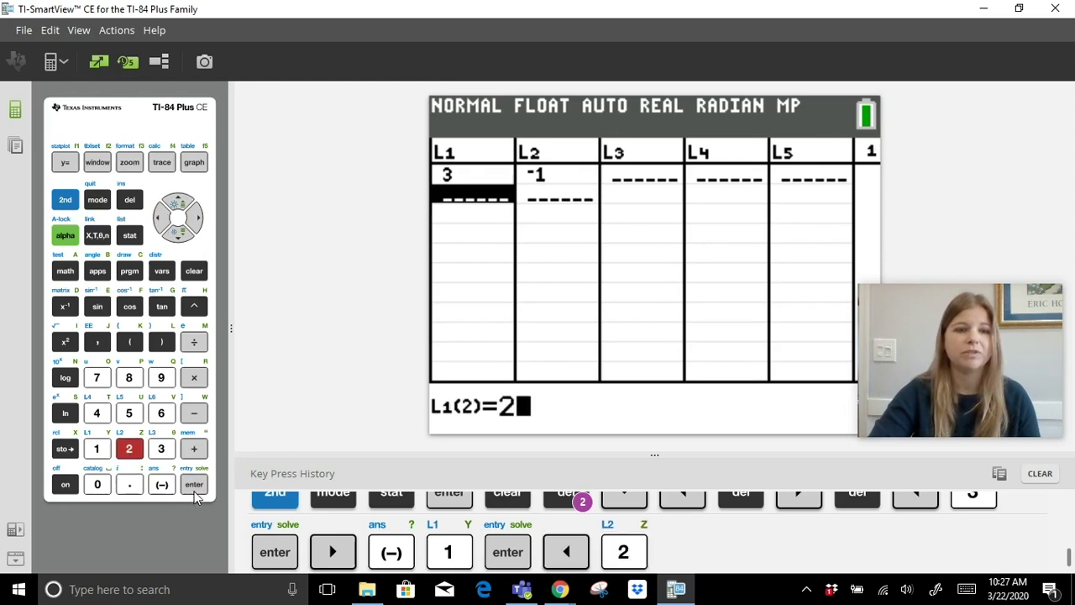
left_click(194, 484)
left_click(199, 220)
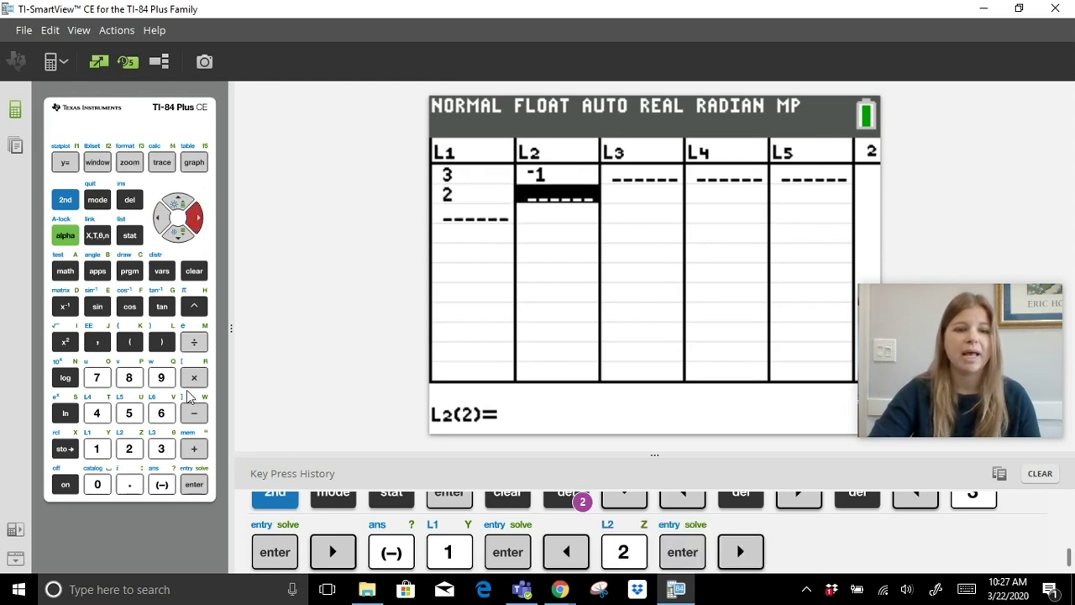
left_click(99, 485)
left_click(194, 485)
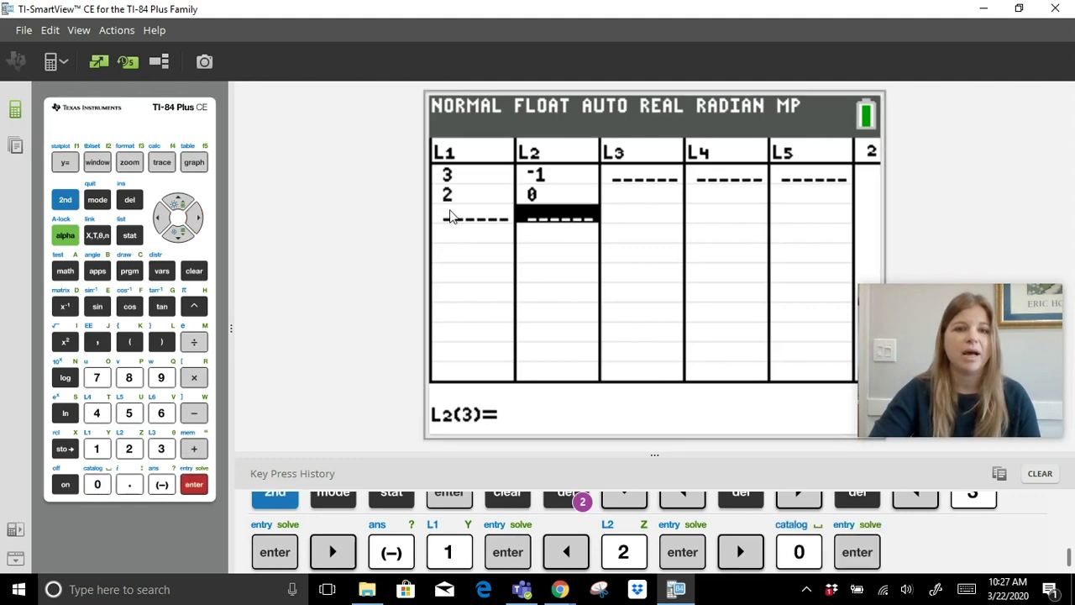
Add the third pair, -4 in L1 and 2 in L2.
left_click(178, 234)
key("Left")
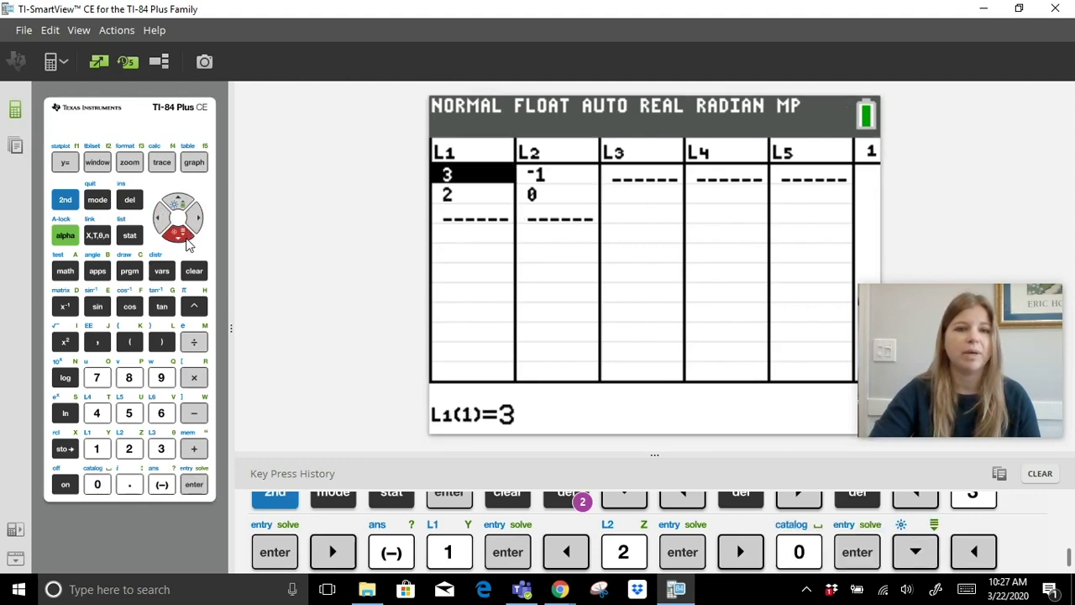
left_click(189, 241)
left_click(188, 242)
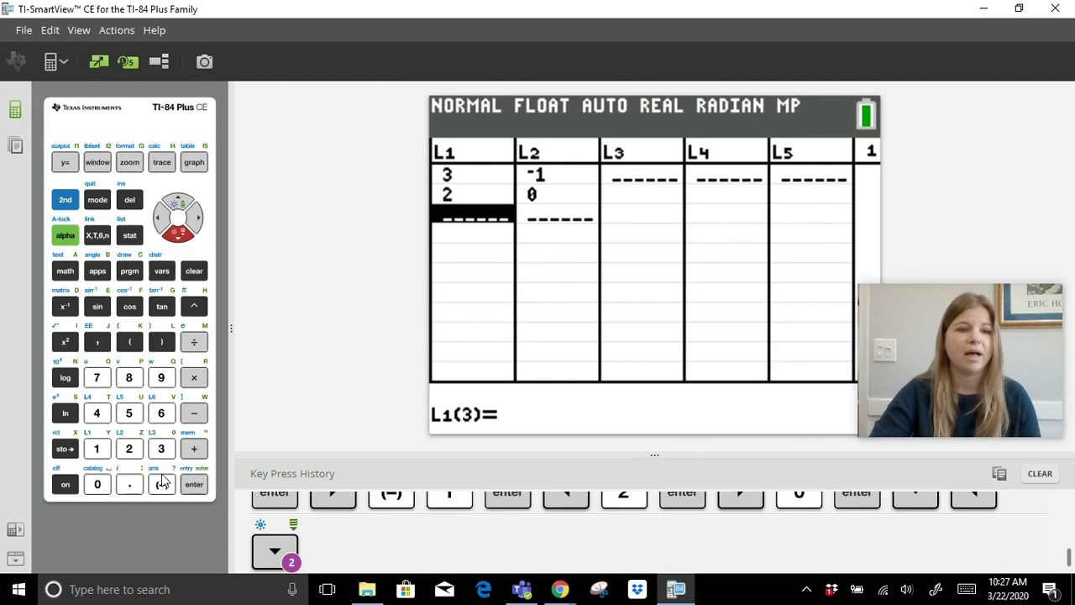
left_click(161, 484)
left_click(97, 413)
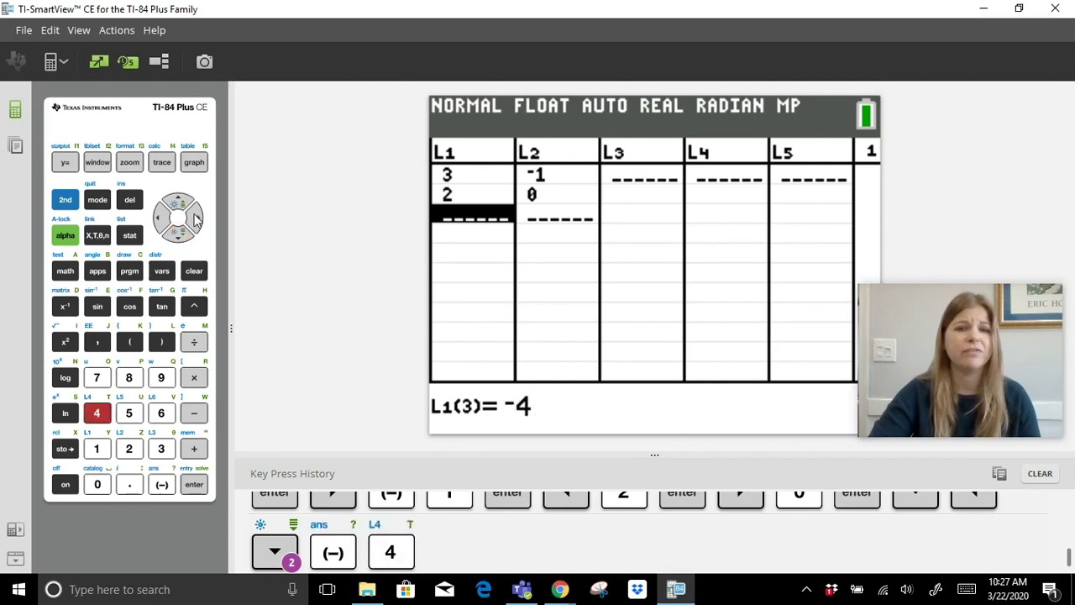
left_click(195, 217)
left_click(194, 484)
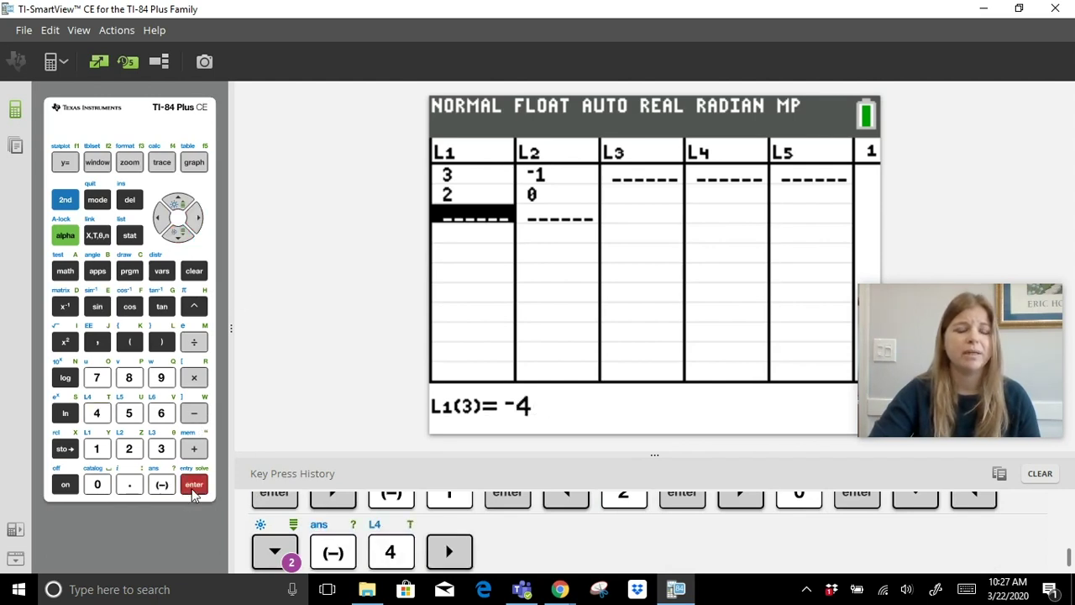
left_click(198, 218)
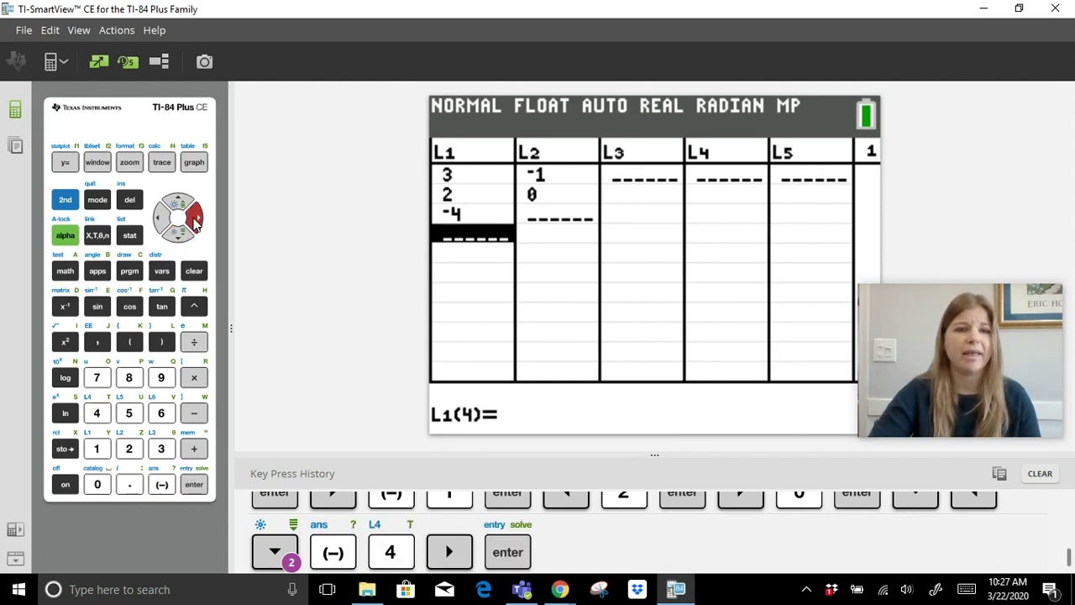
left_click(129, 448)
left_click(194, 484)
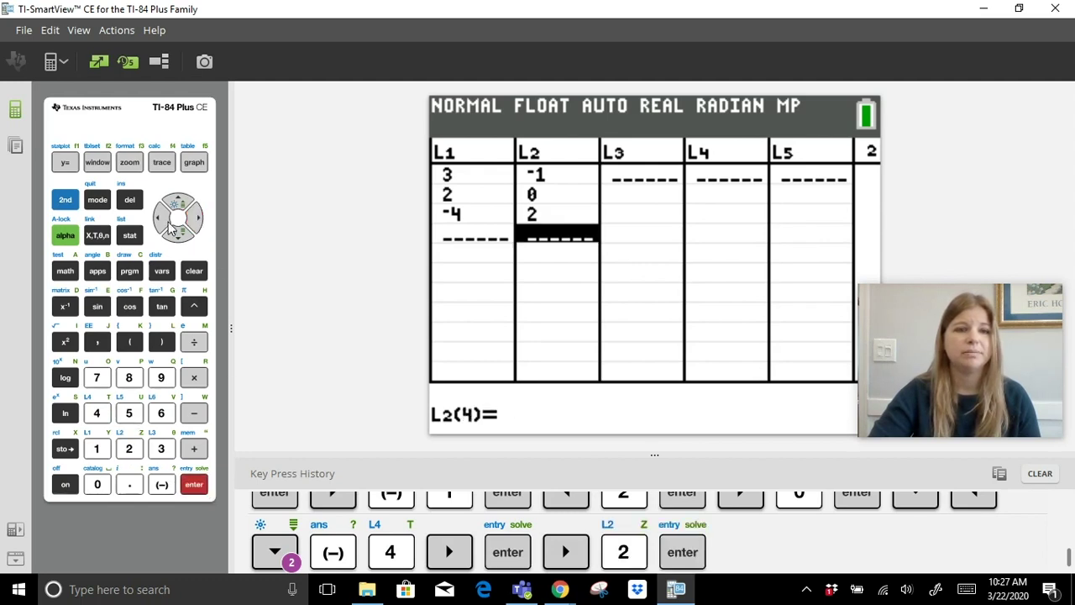
Add the last pairs (0,0) and (-1,3) to L1 and L2.
left_click(161, 219)
left_click(98, 485)
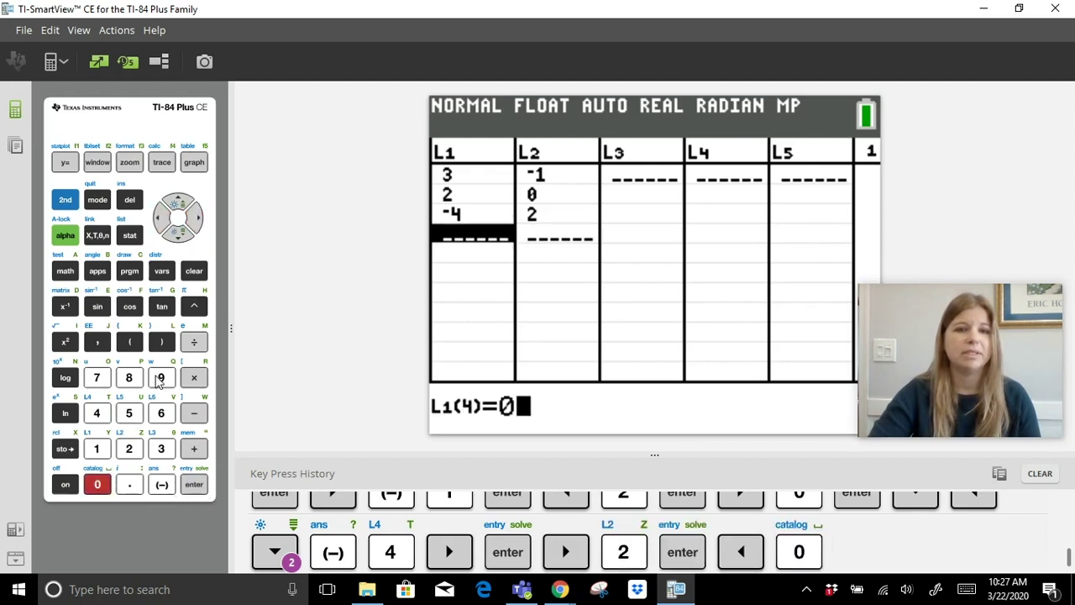
left_click(194, 484)
left_click(194, 219)
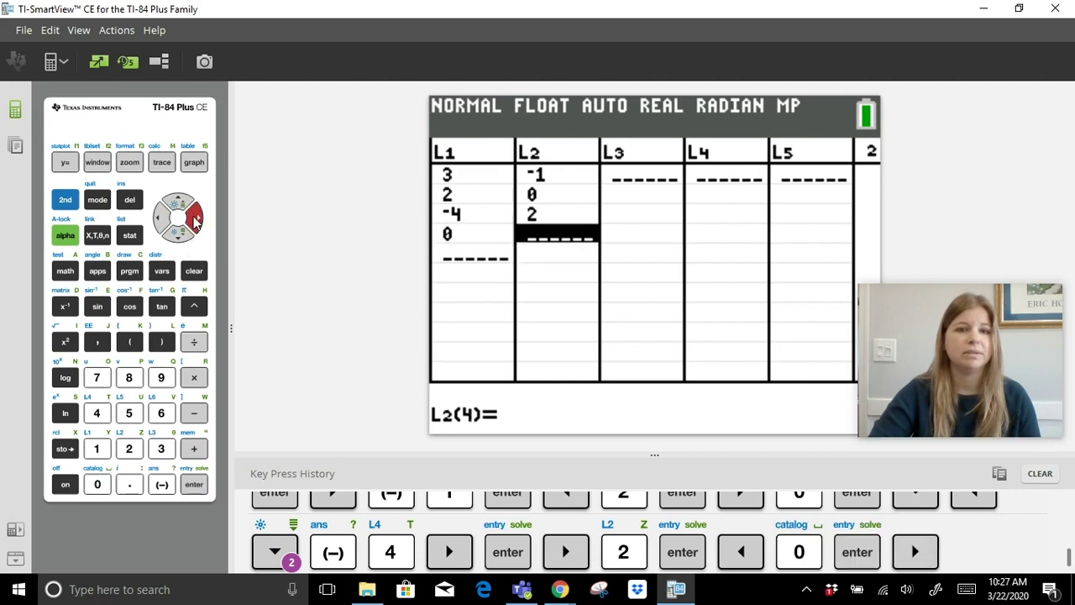
left_click(98, 485)
left_click(195, 484)
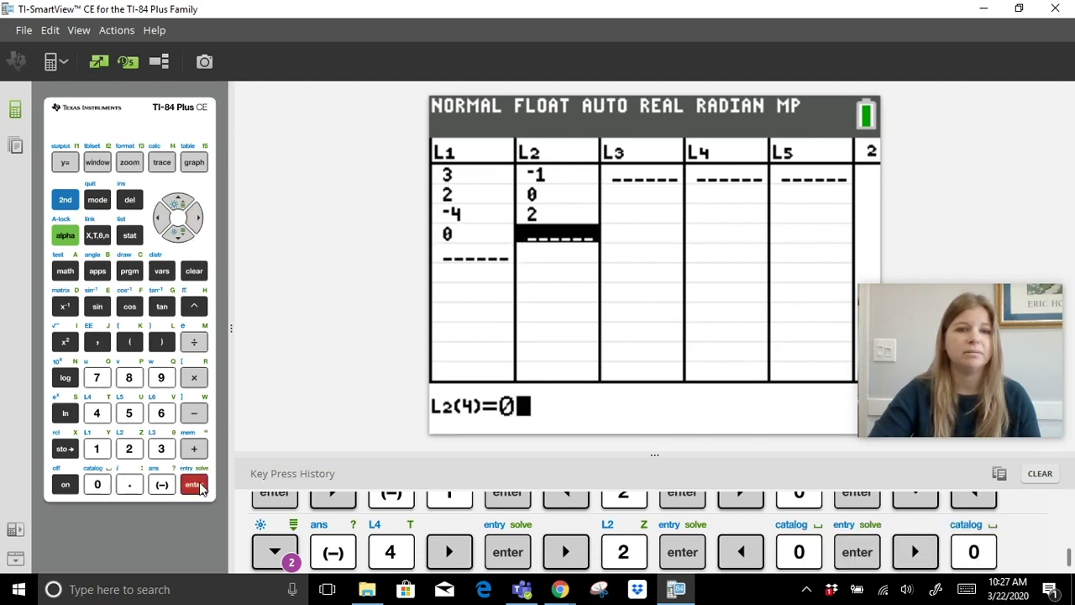
left_click(159, 218)
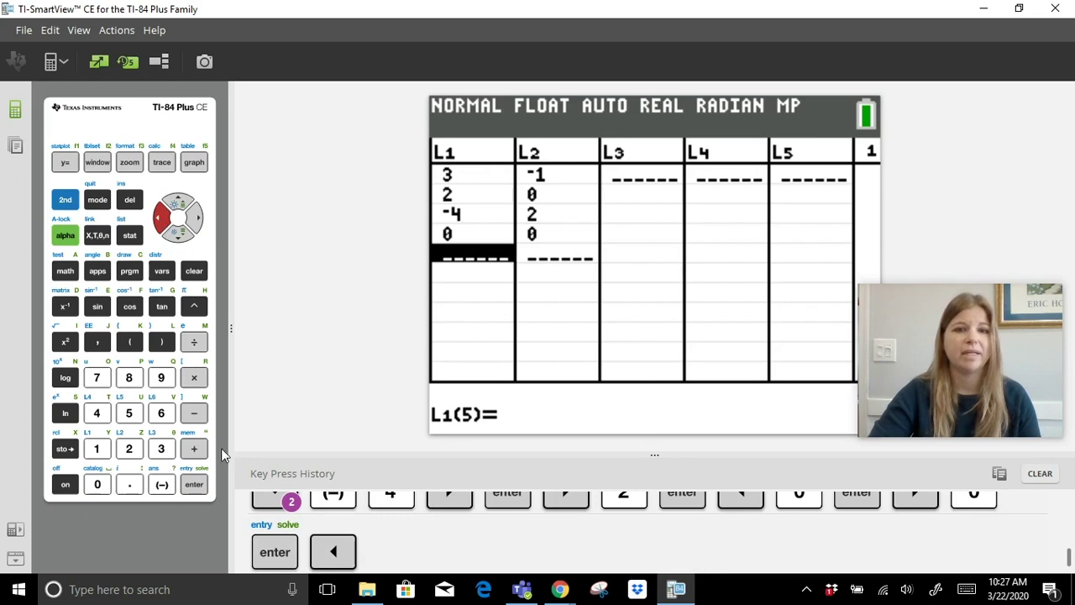
left_click(162, 485)
left_click(96, 449)
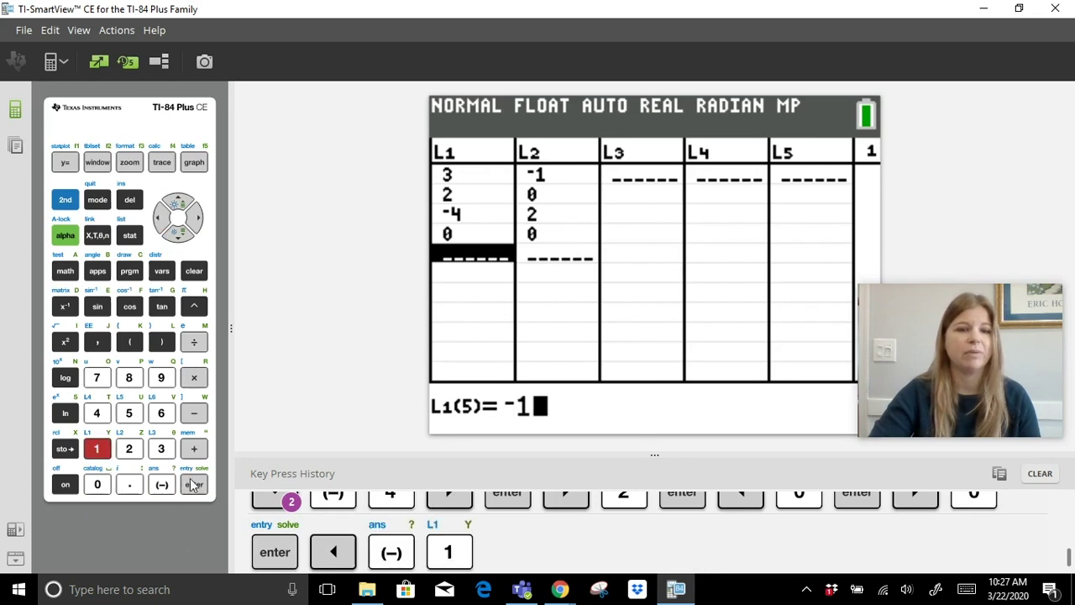
left_click(194, 485)
left_click(199, 219)
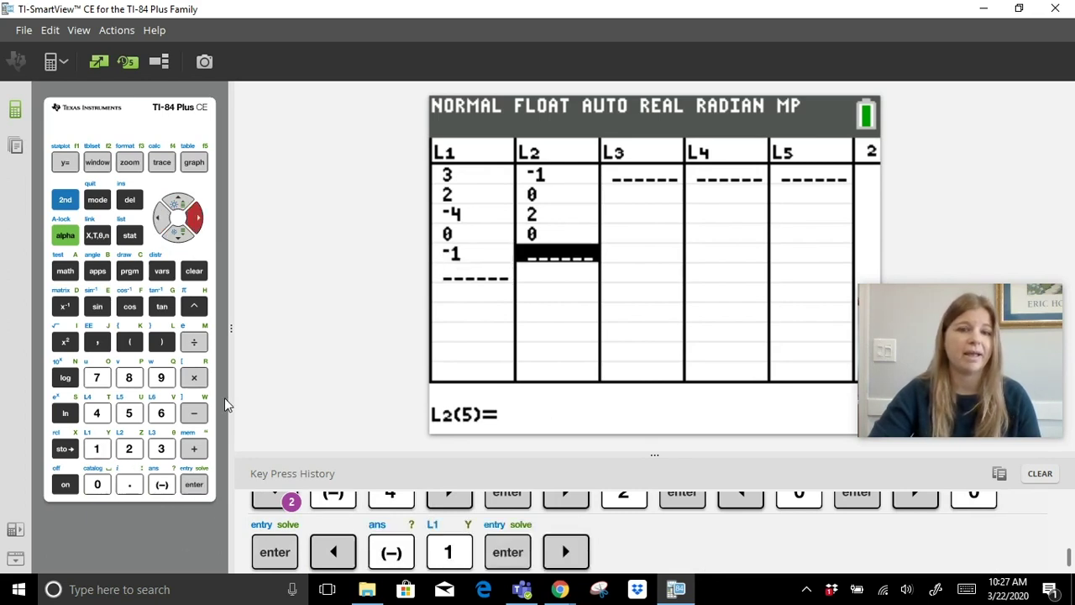
left_click(160, 449)
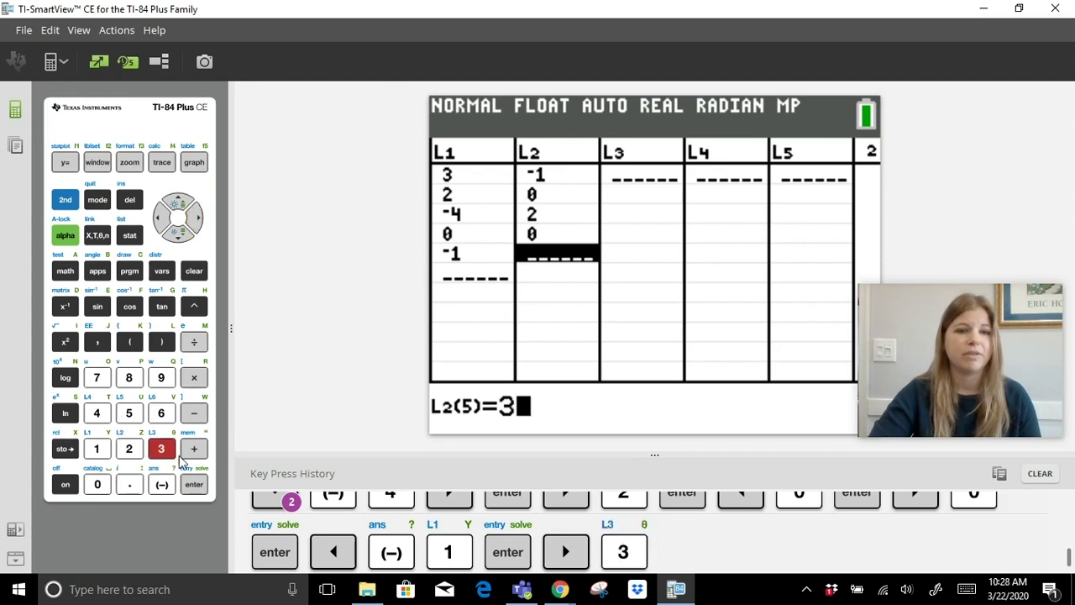
left_click(194, 485)
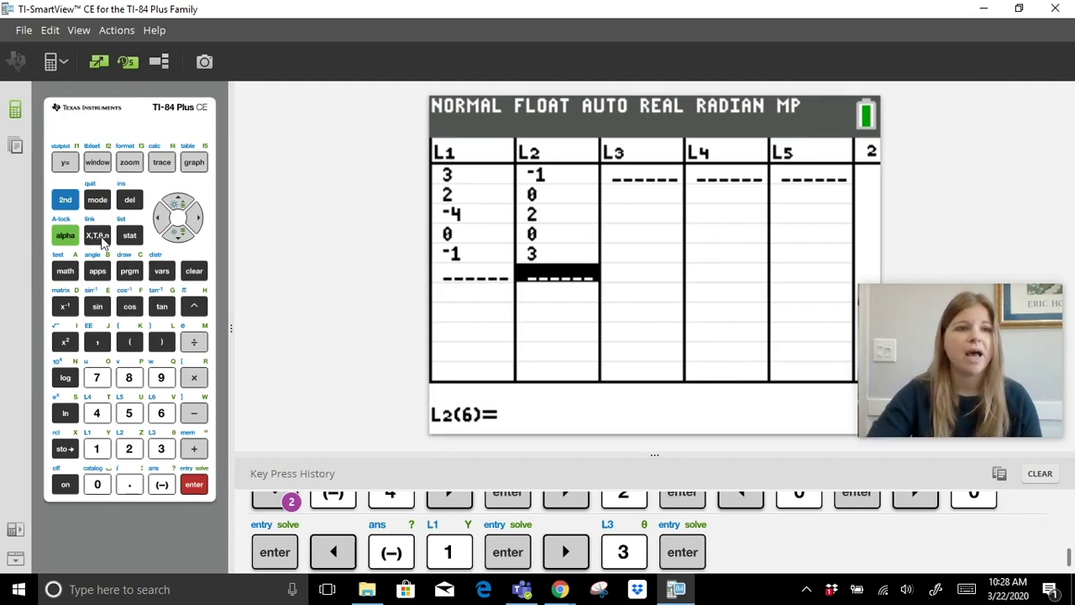
Turn Plot1 on as a scatter plot of L1 against L2.
left_click(72, 206)
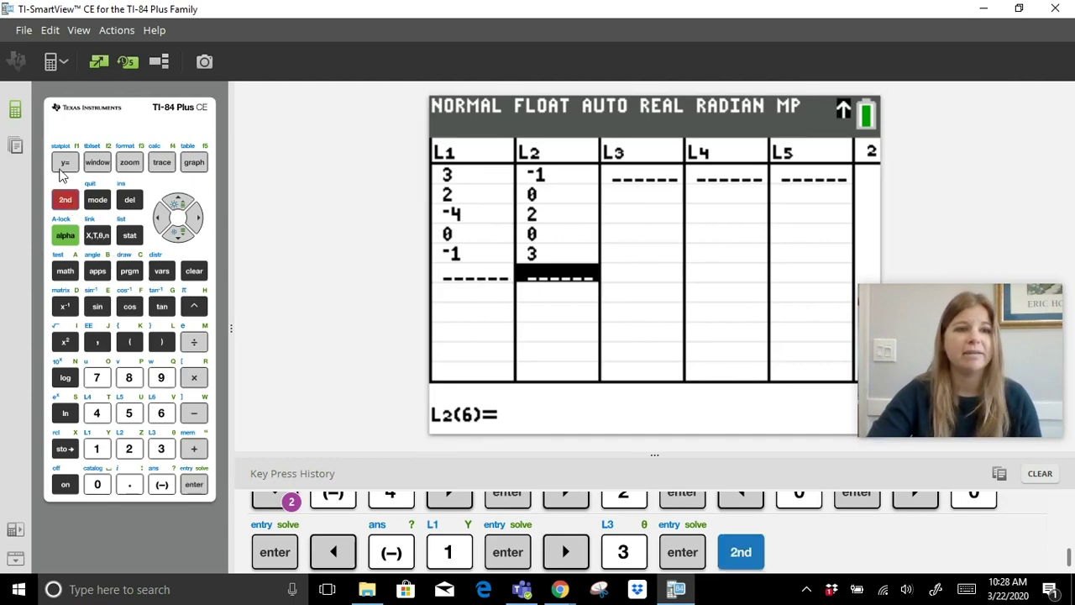
left_click(65, 164)
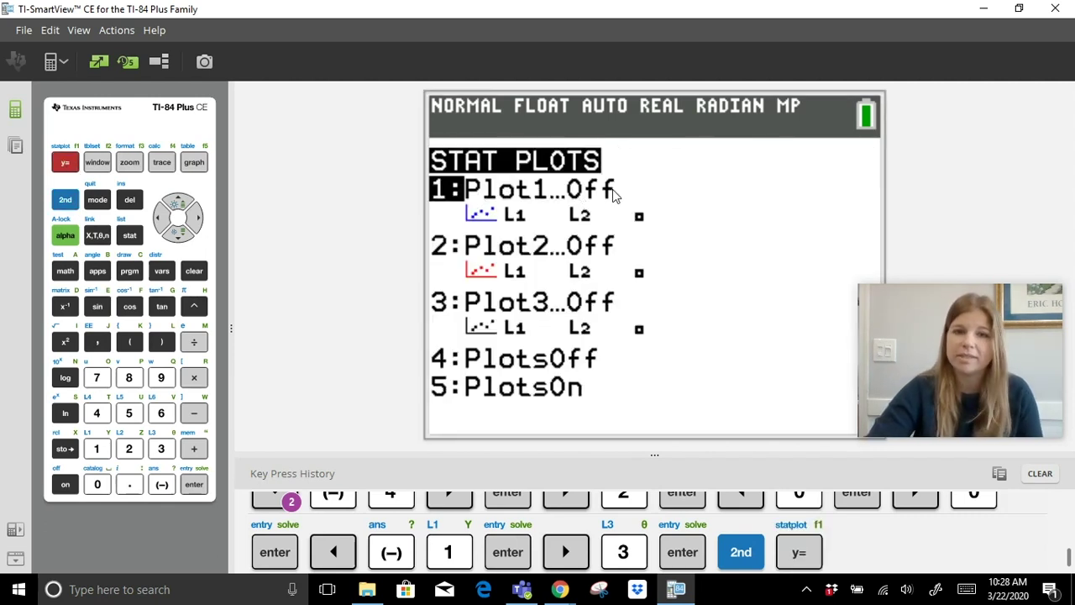
left_click(195, 485)
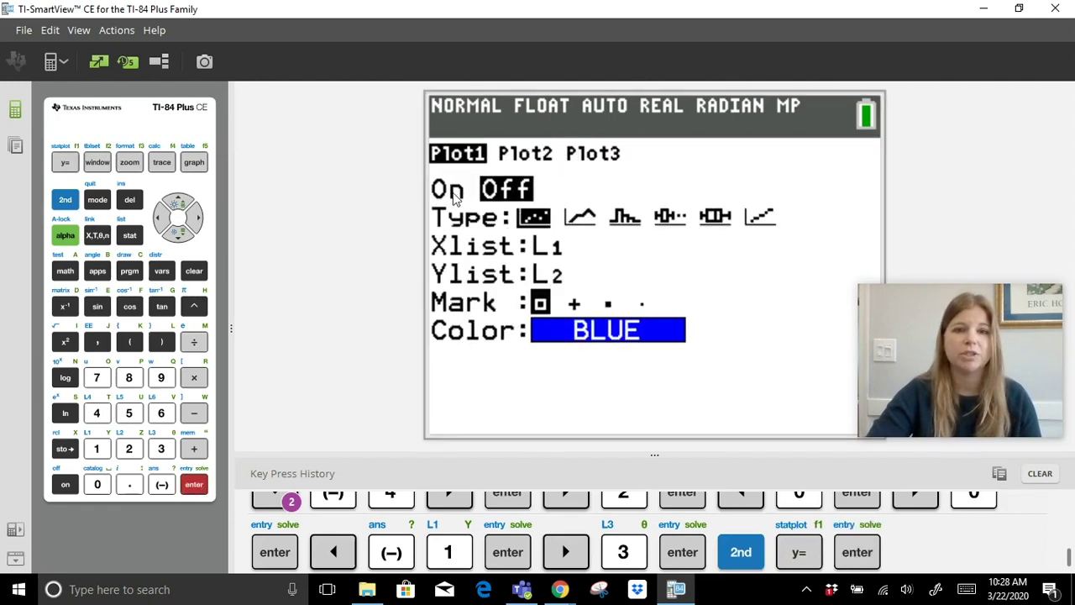
left_click(195, 485)
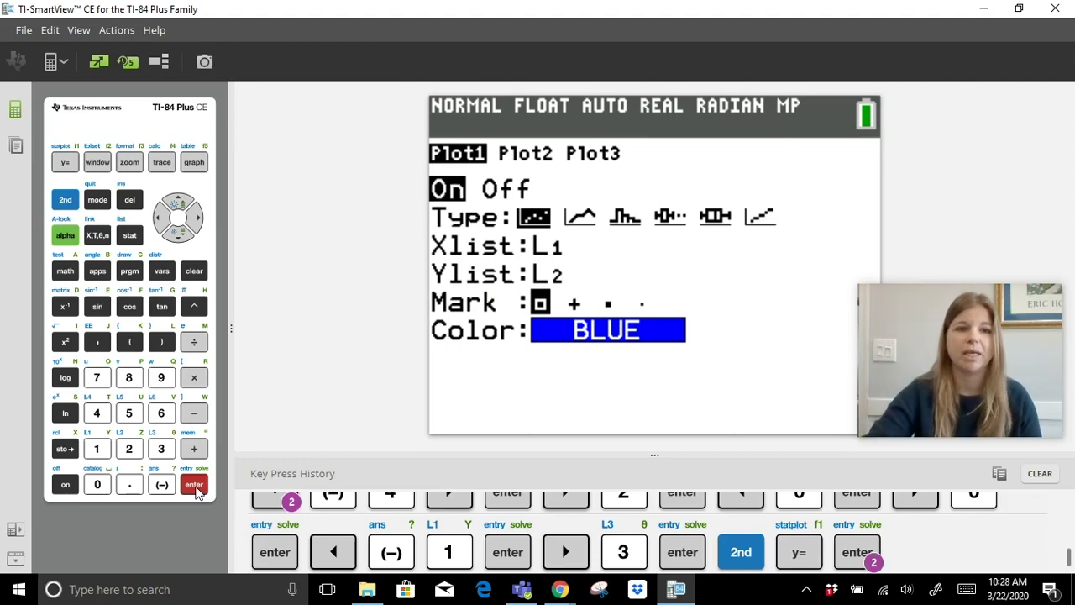
left_click(193, 233)
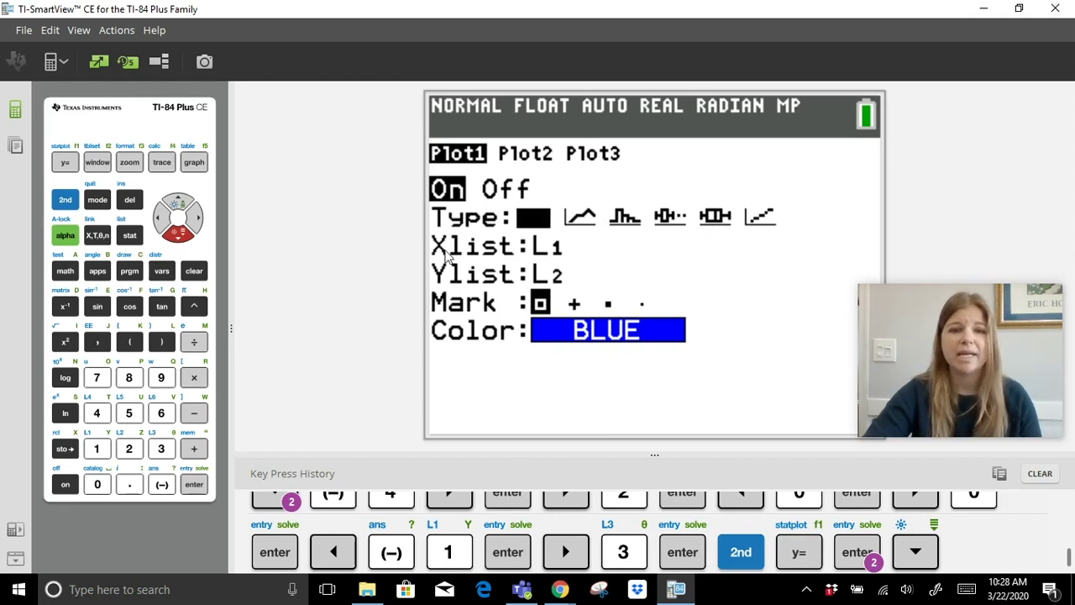
key("Down")
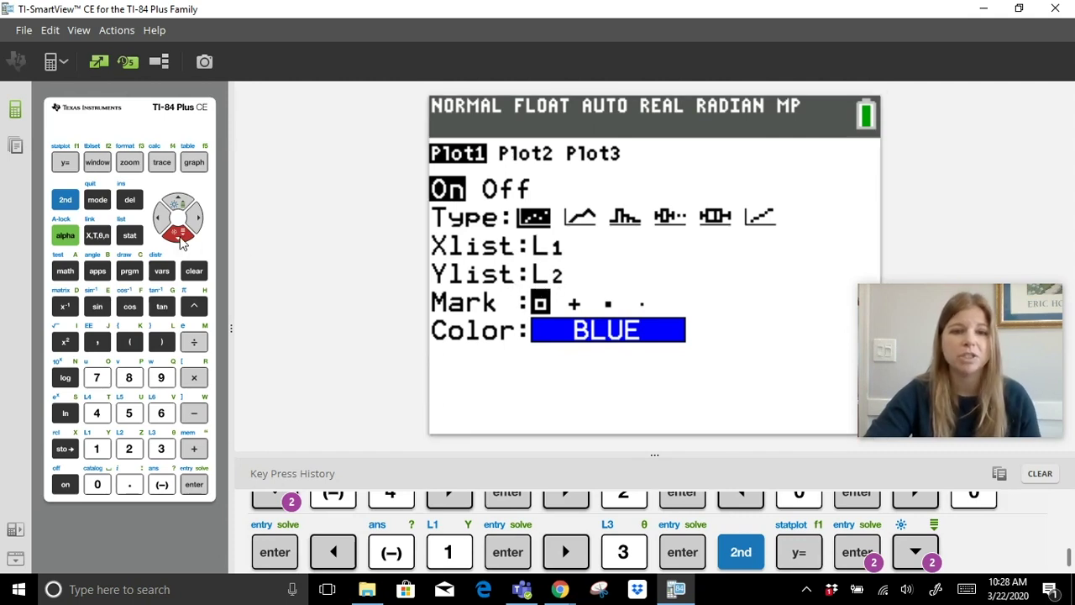
Keep Plot1's square mark and change its colour to MAGENTA.
left_click(180, 238)
left_click(180, 238)
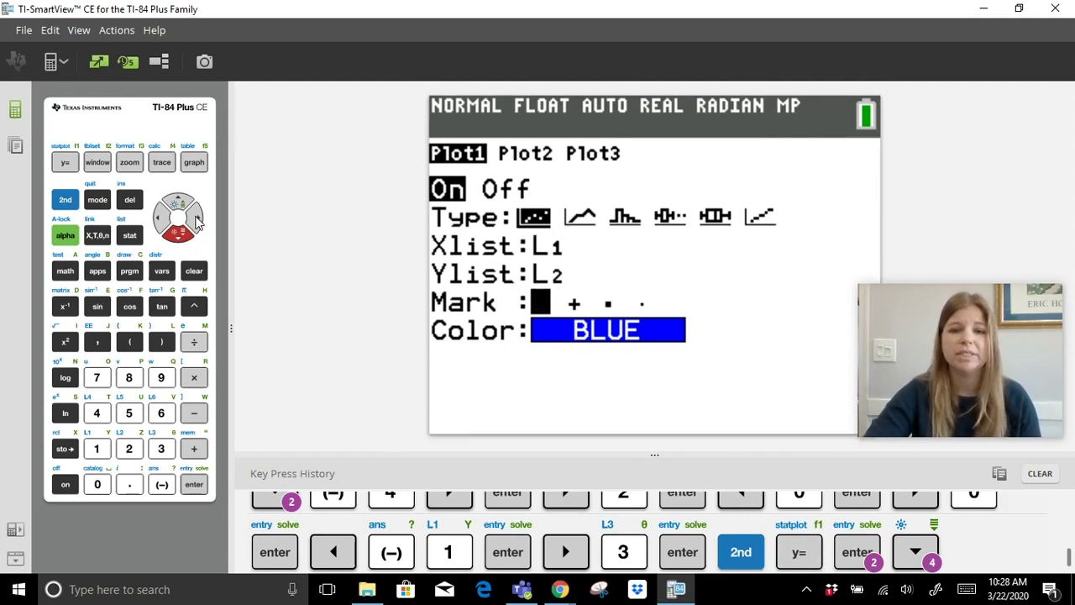
left_click(195, 219)
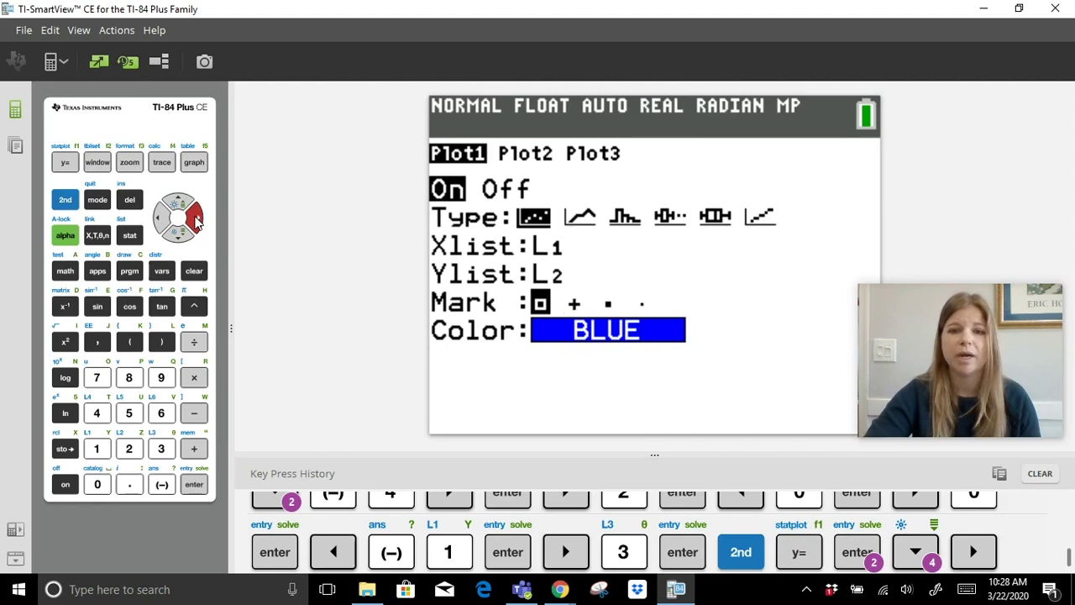
left_click(195, 218)
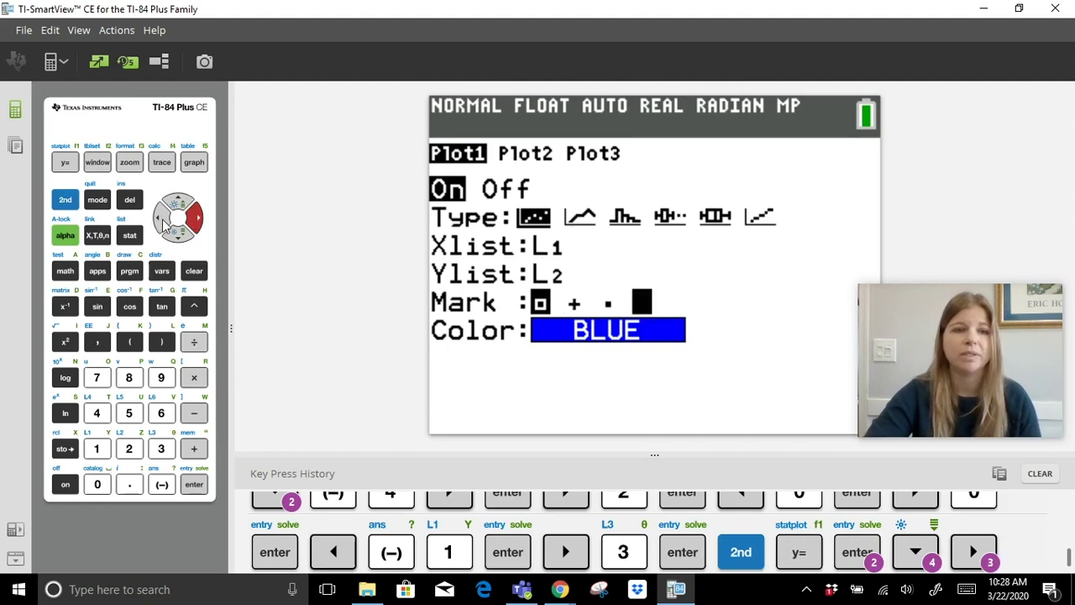
left_click(160, 218)
left_click(179, 238)
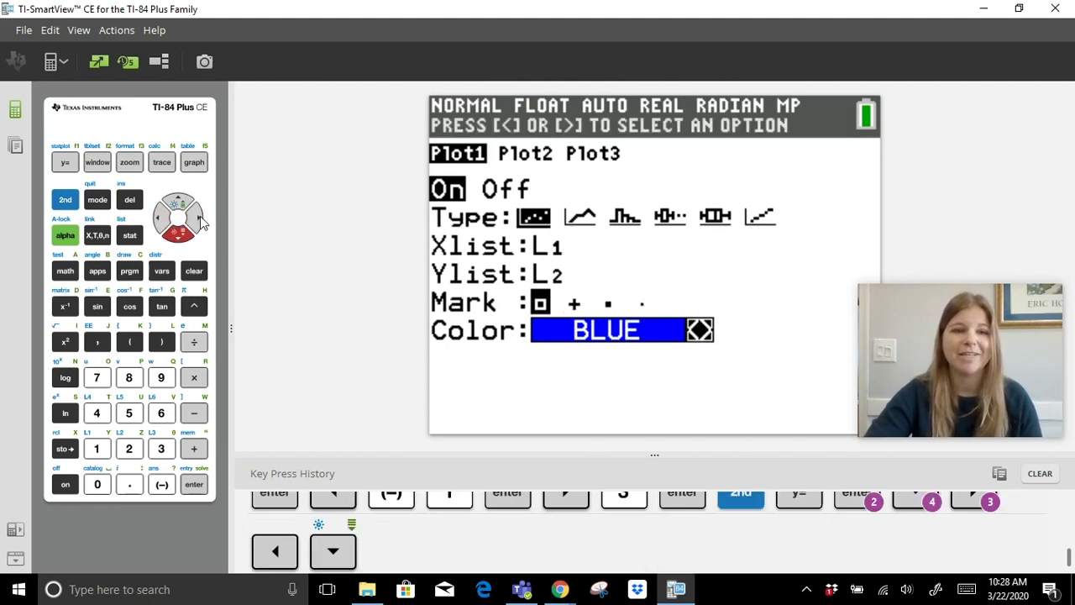
left_click(199, 219)
left_click(199, 219)
left_click(199, 219)
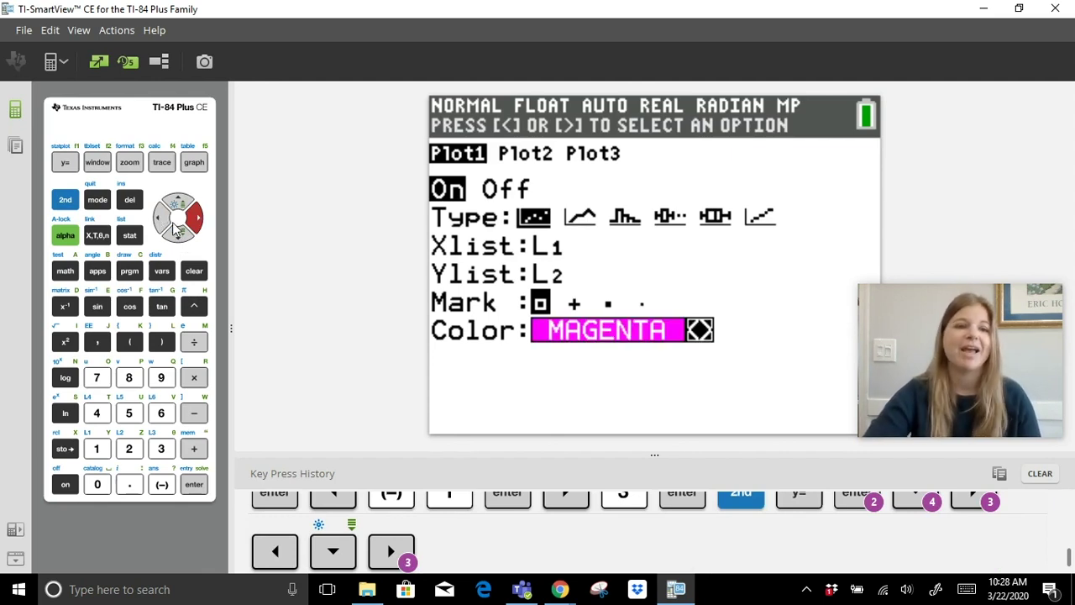
Graph Plot1 to show the five L1/L2 points as magenta squares.
left_click(195, 165)
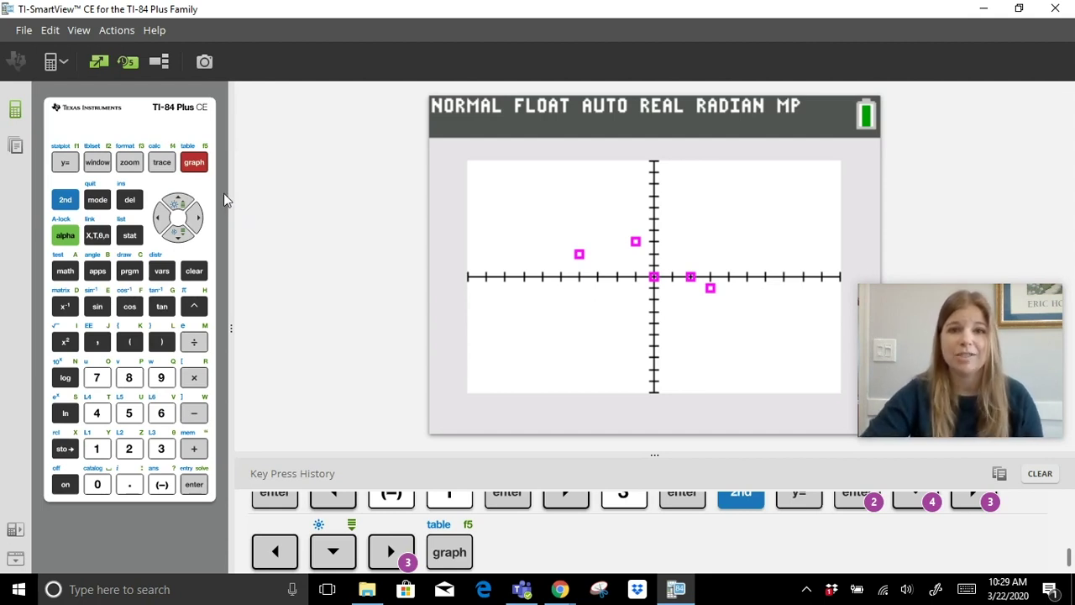
left_click(65, 201)
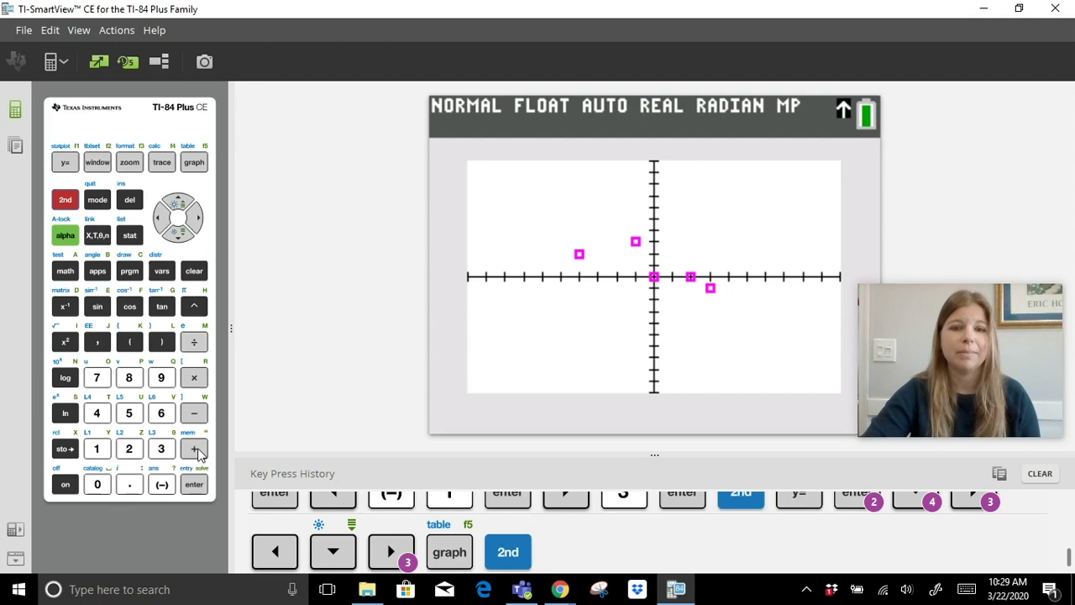
Reset All RAM from the MEM Reset menu so the emulator shows RAM Cleared.
left_click(197, 450)
left_click(97, 378)
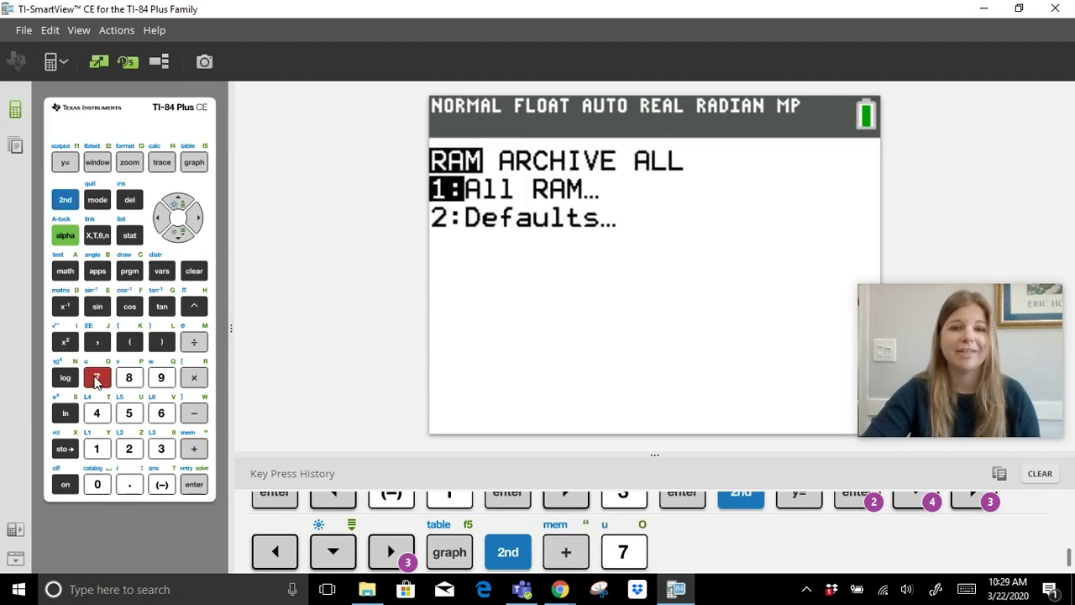
left_click(102, 451)
left_click(129, 450)
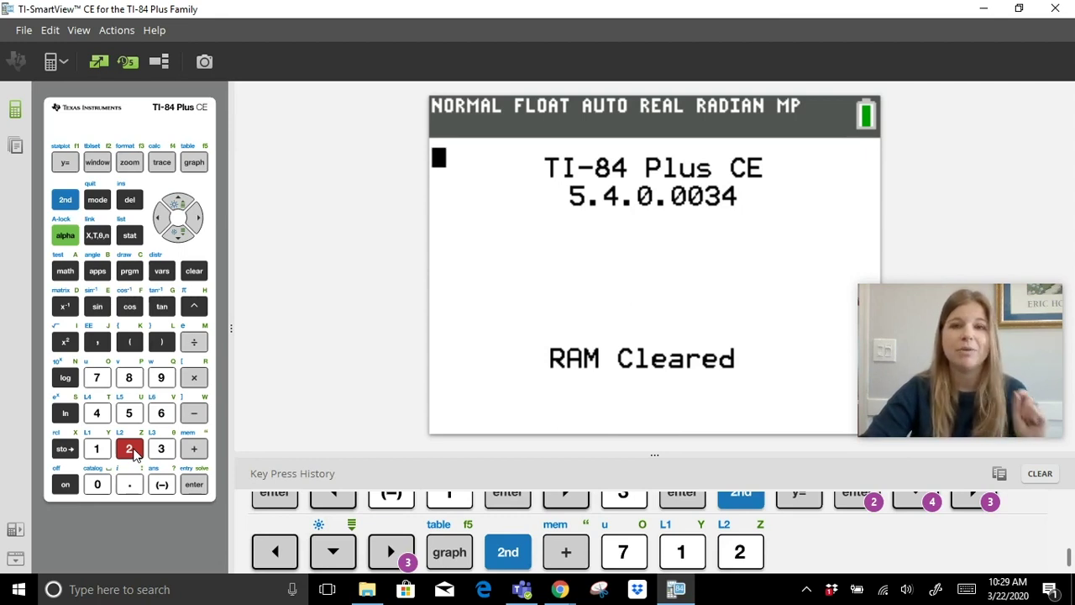
Switch the angle mode from RADIAN to DEGREE and quit back to the home screen.
left_click(99, 202)
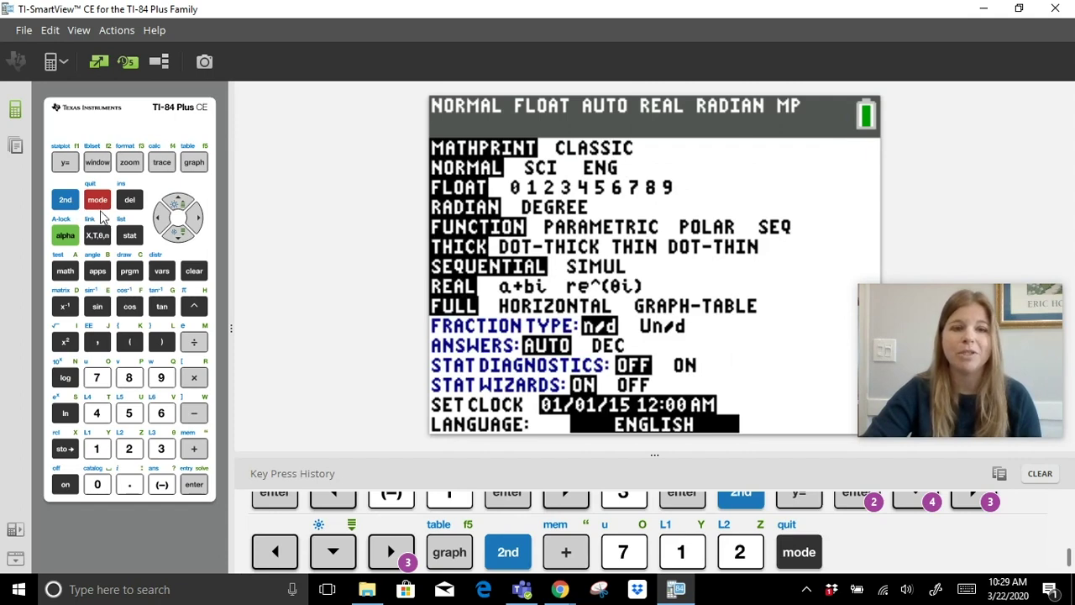
left_click(178, 238)
left_click(178, 238)
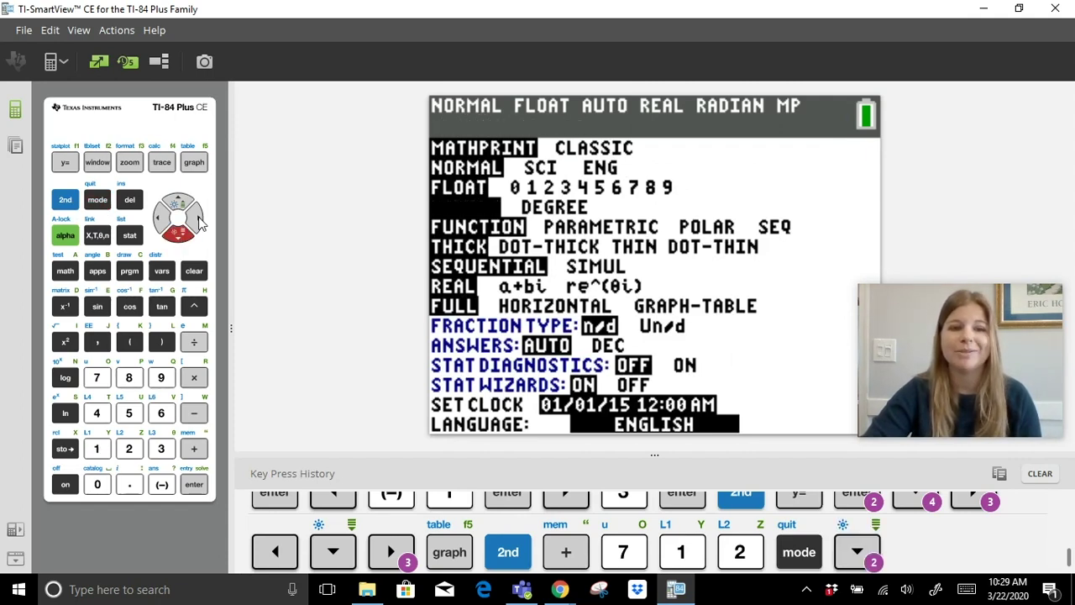
left_click(196, 218)
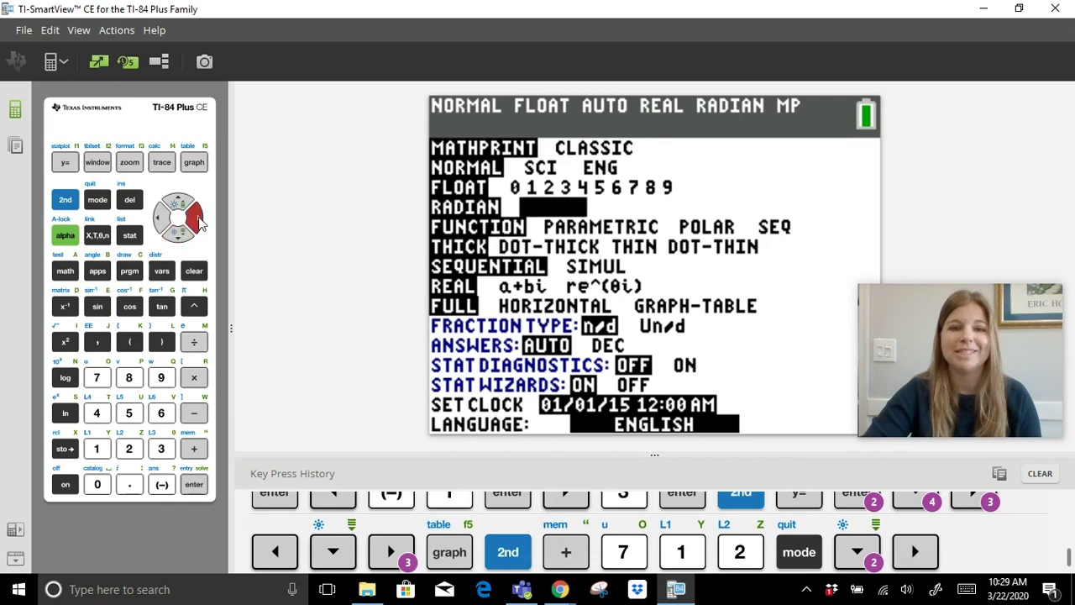
left_click(200, 489)
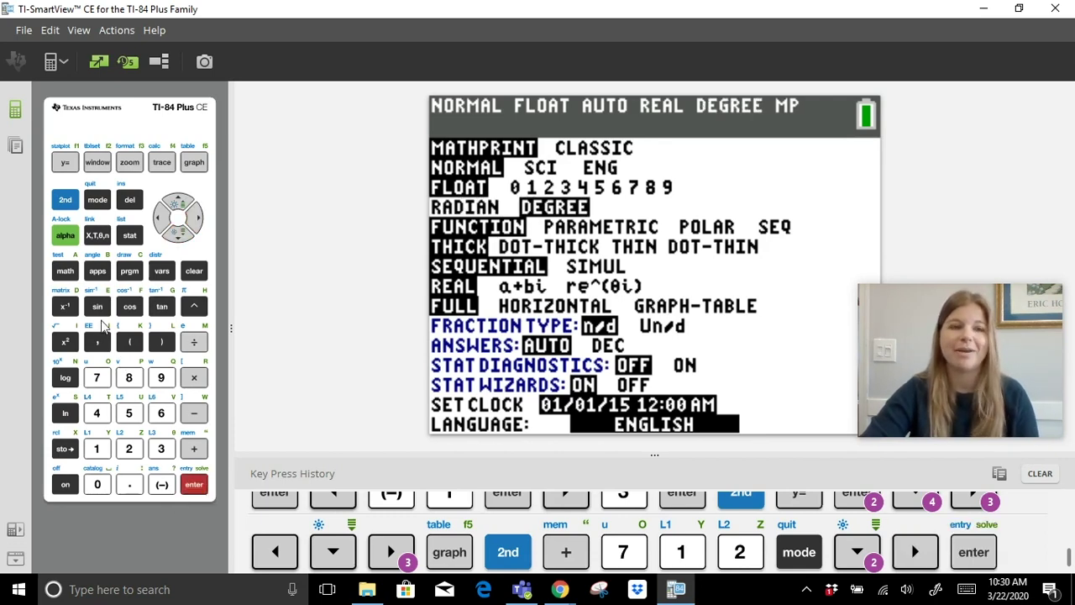
left_click(68, 204)
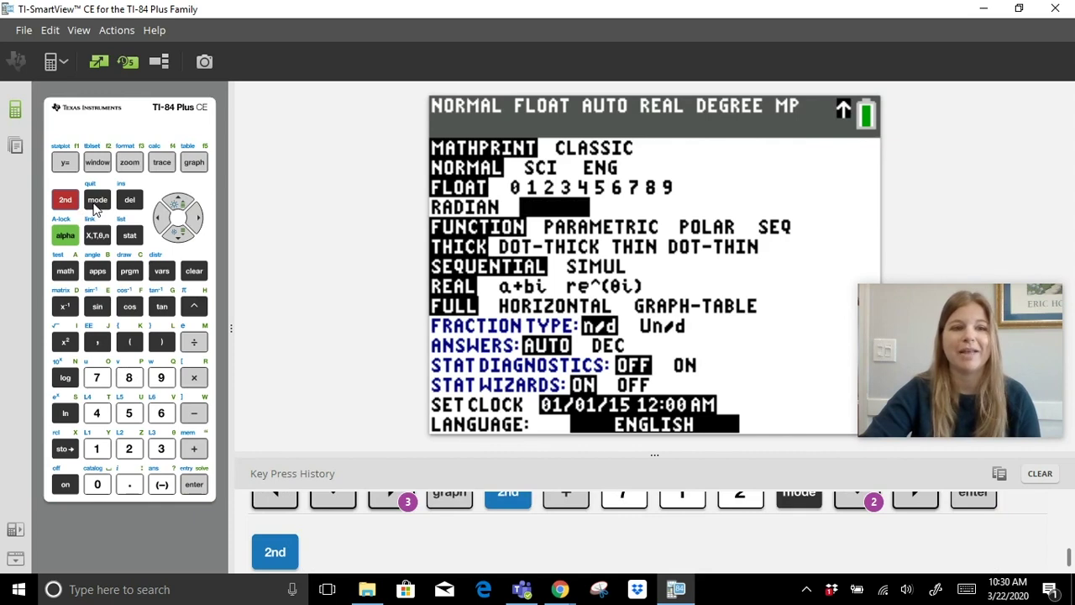
left_click(98, 203)
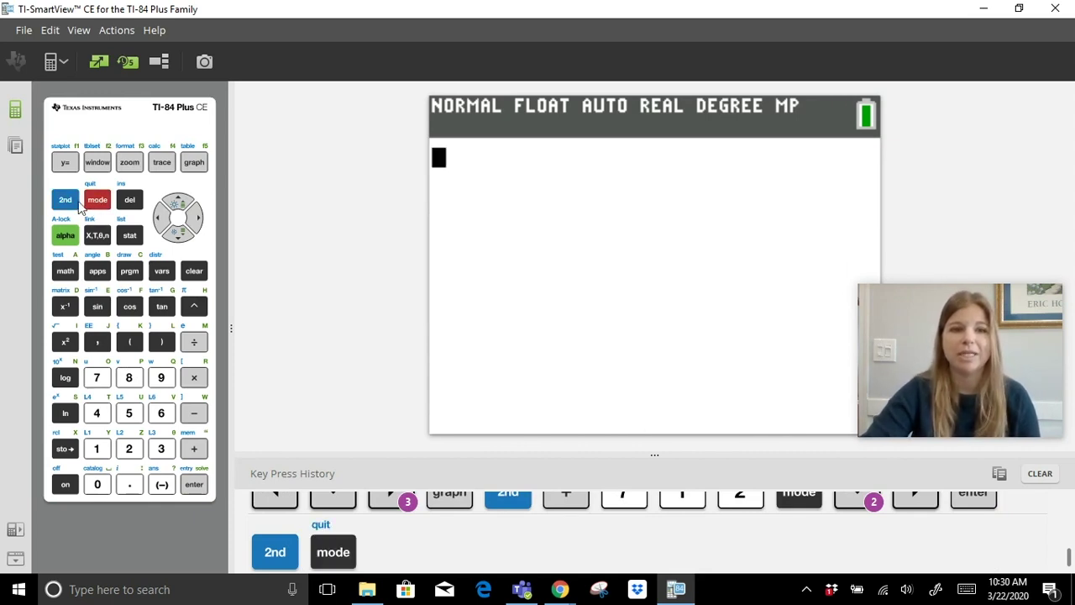
Evaluate 5+9−3 on the home screen, getting 11.
left_click(130, 413)
left_click(195, 449)
left_click(162, 379)
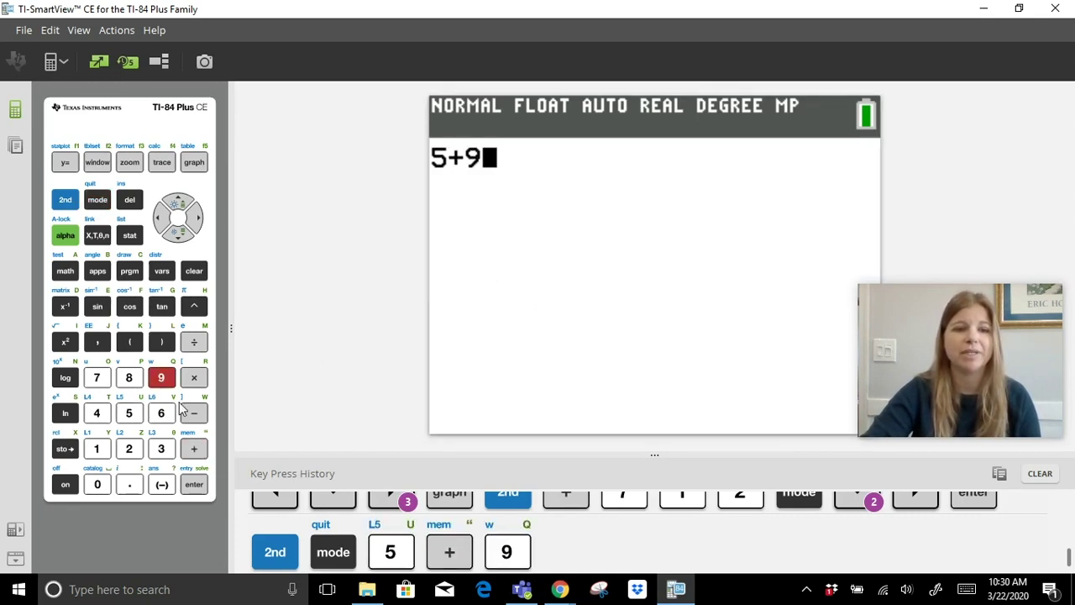
left_click(200, 411)
left_click(161, 449)
left_click(194, 485)
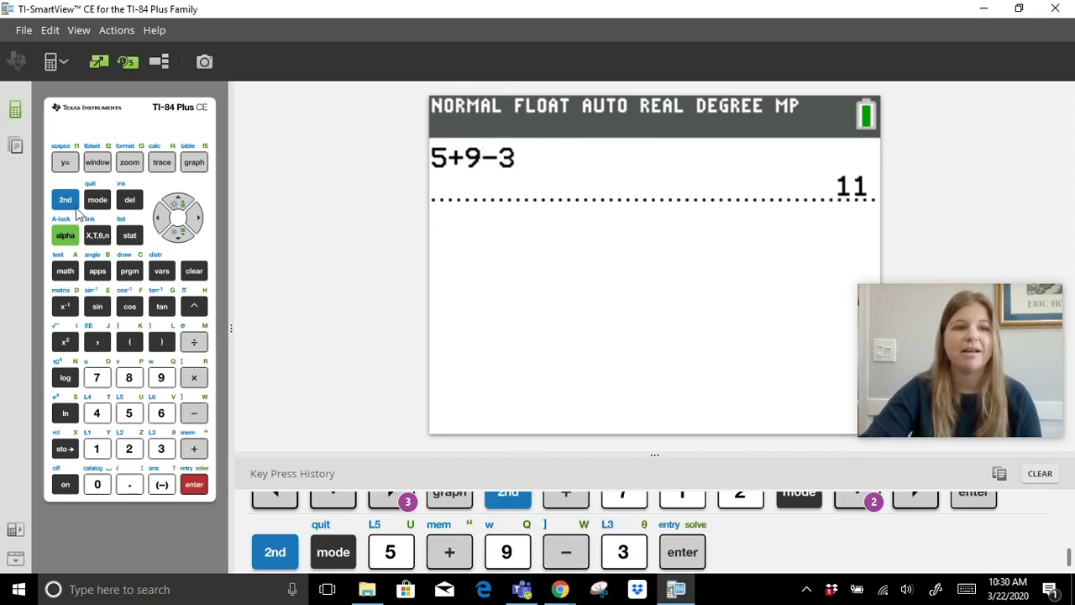
left_click(67, 201)
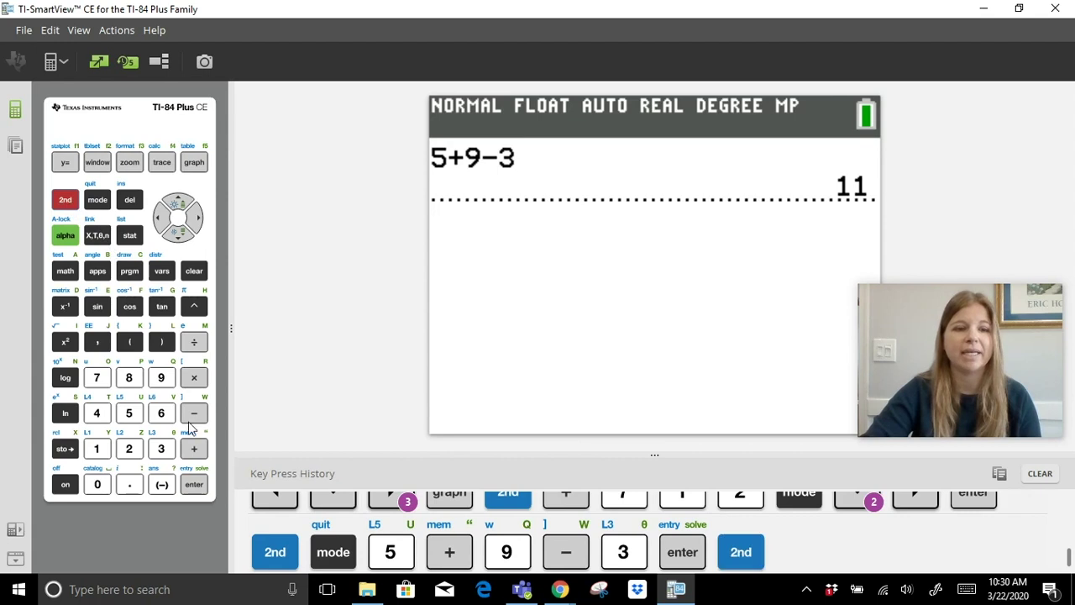
Reset All RAM once more and dismiss the RAM Cleared message, restoring RADIAN mode.
left_click(194, 448)
left_click(97, 377)
left_click(97, 449)
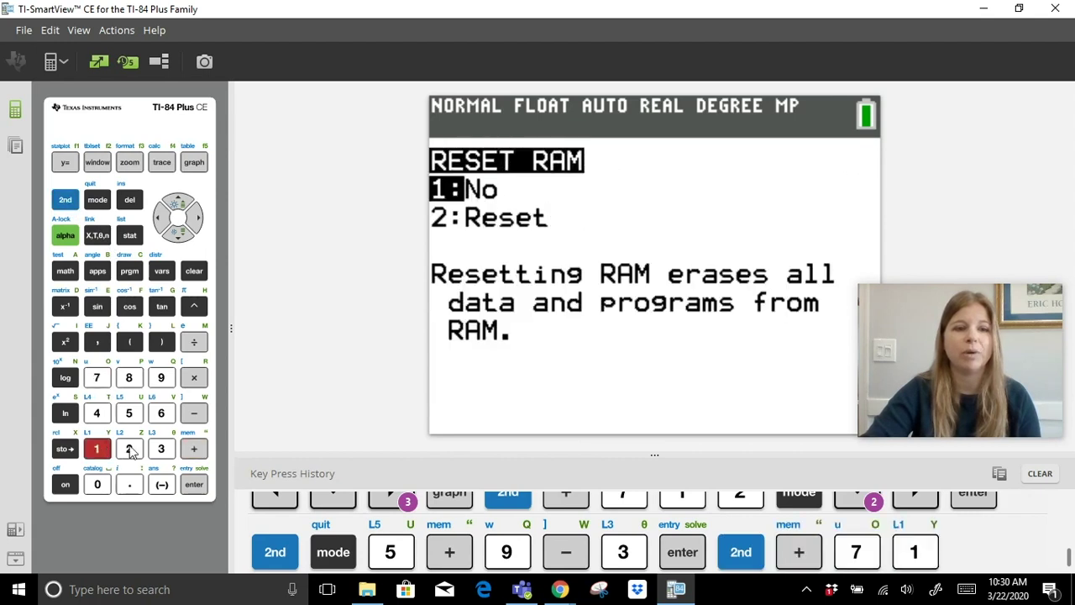
left_click(128, 449)
left_click(199, 490)
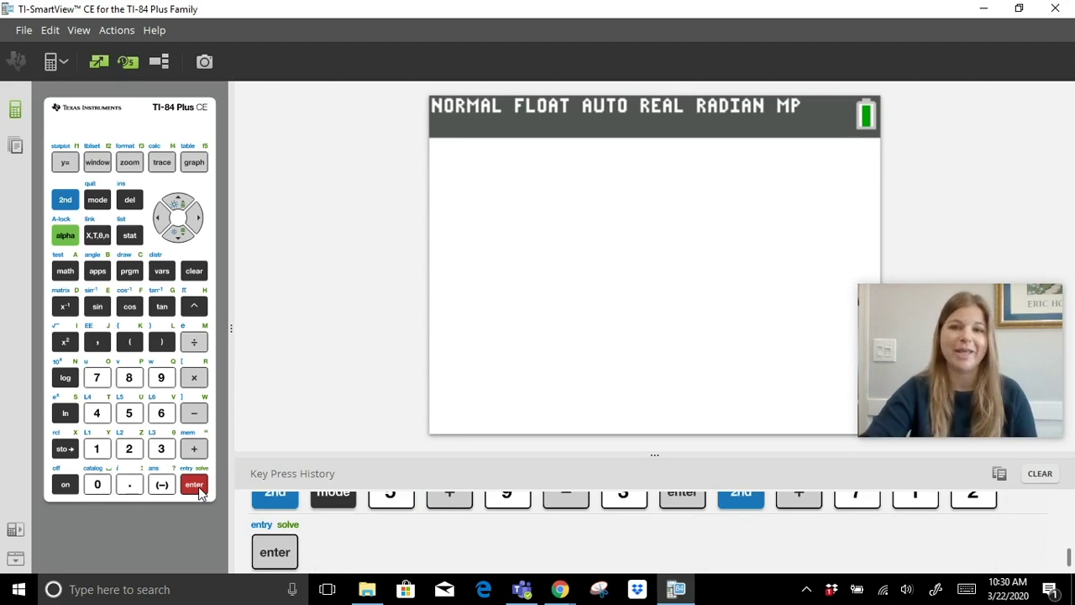
mouse_move(559, 592)
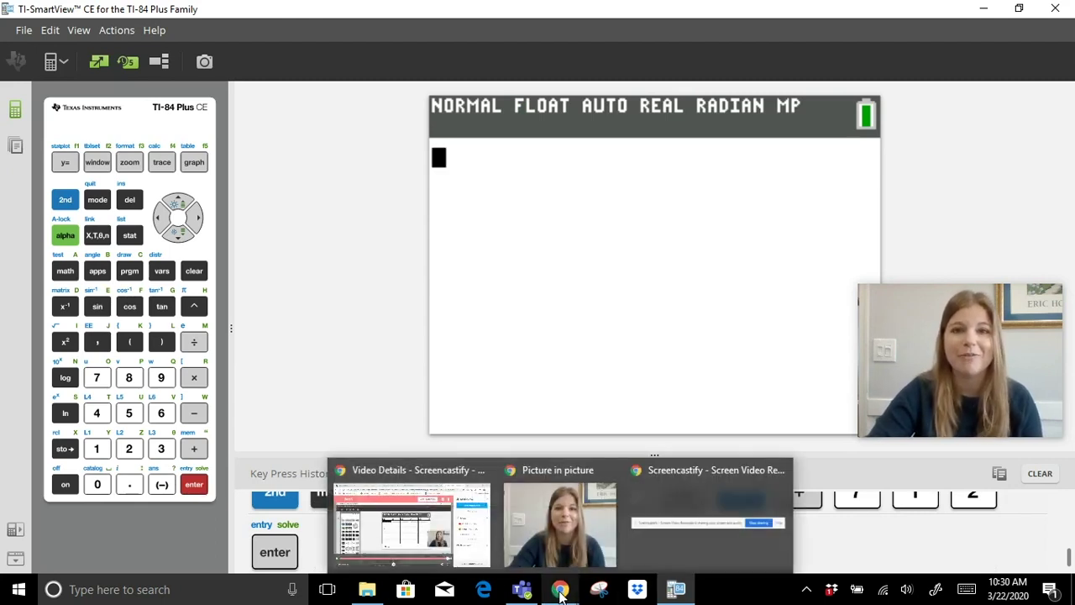
left_click(716, 522)
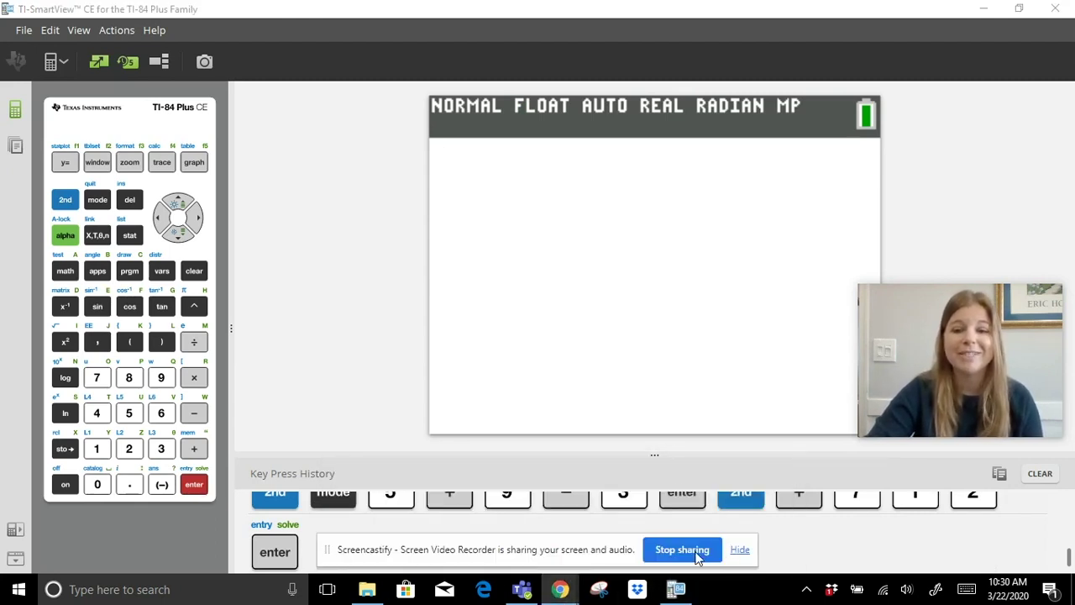